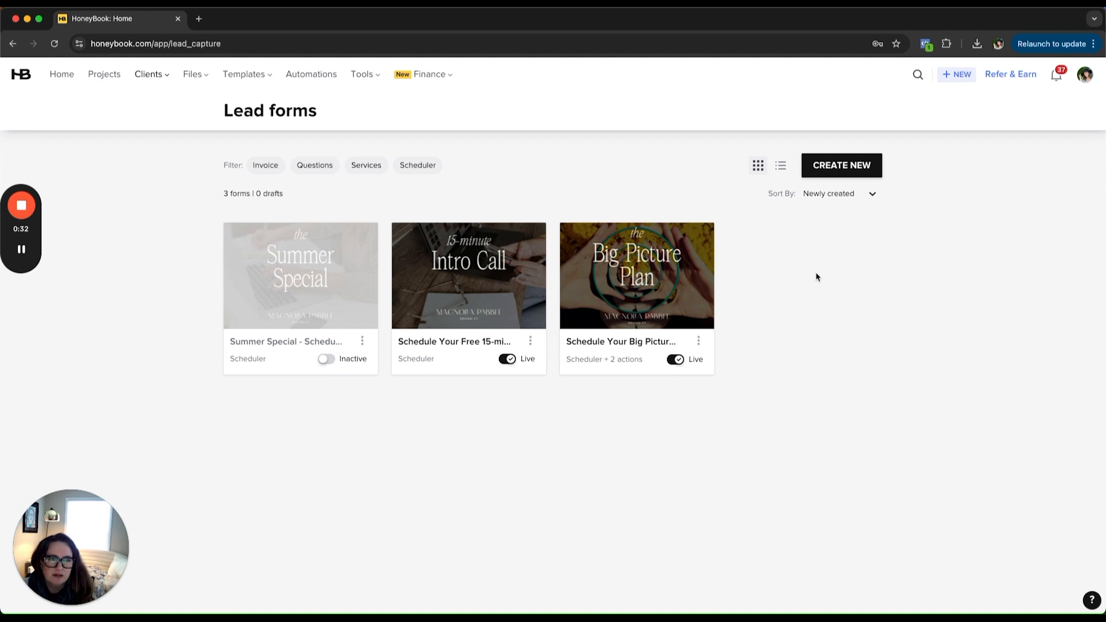
Step: Create a lead form from blank and delete its company info block
{"action": "left_click", "coordinate": [840, 167]}
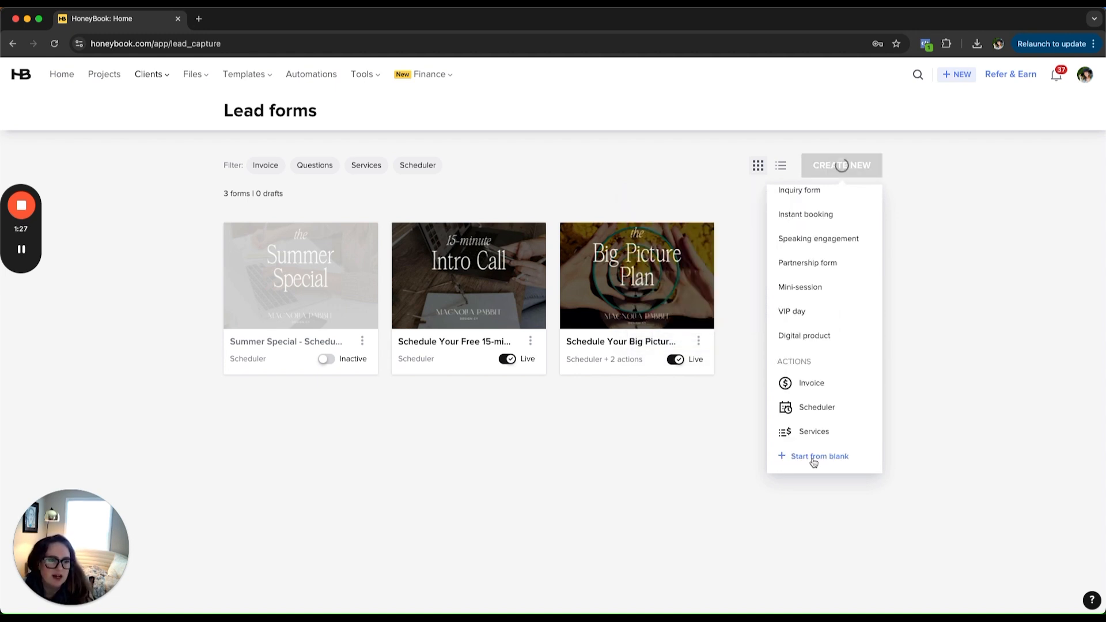
{"action": "left_click", "coordinate": [814, 458]}
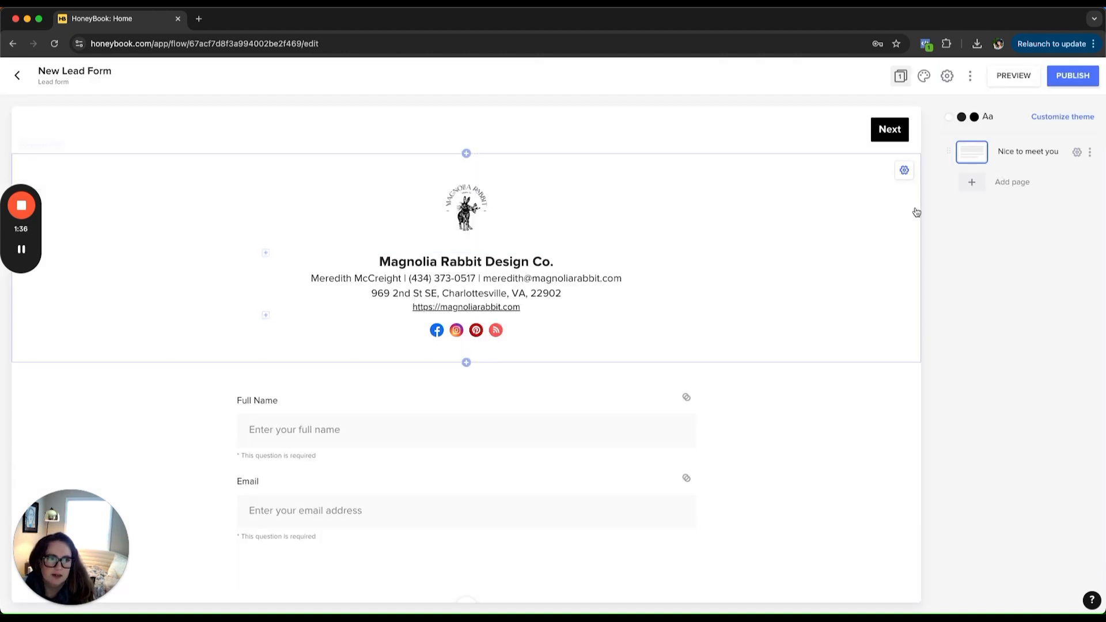
{"action": "left_click", "coordinate": [823, 193]}
{"action": "left_click", "coordinate": [910, 145]}
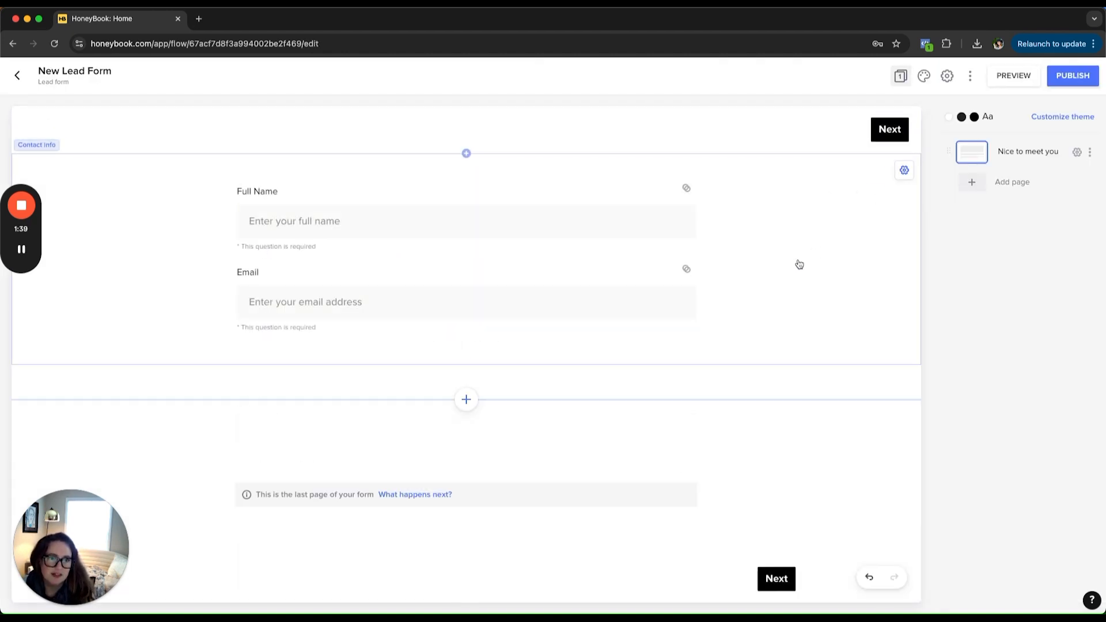
Step: Add an image block above the contact questions with the Magnolia Rabbit Design Co. wordmark logo, and shrink the logo slightly
{"action": "left_click", "coordinate": [466, 153]}
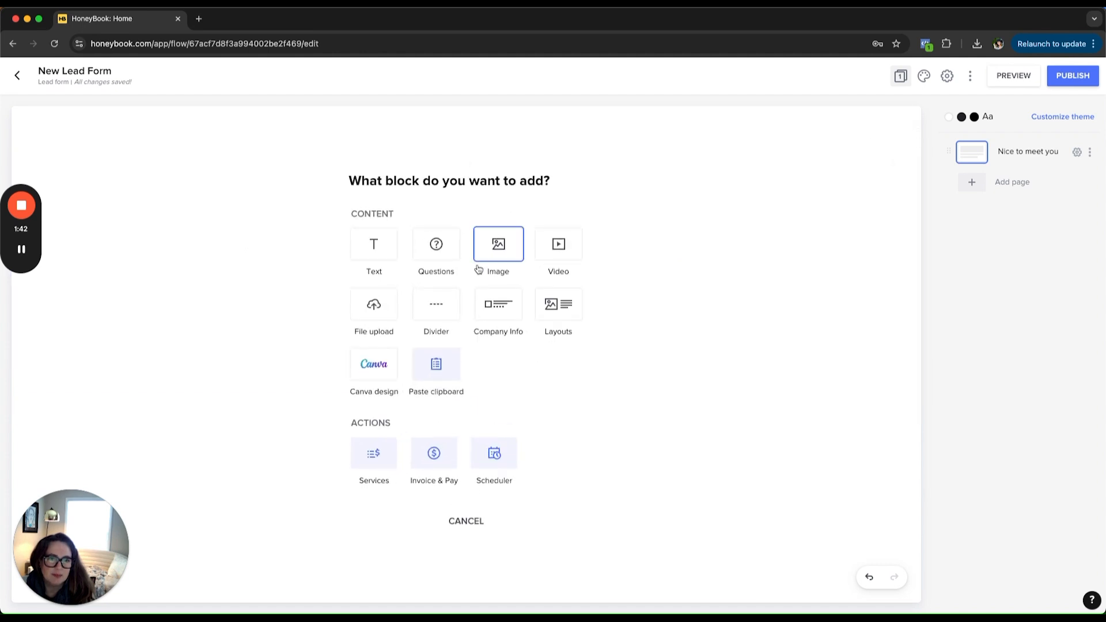
{"action": "left_click", "coordinate": [503, 244]}
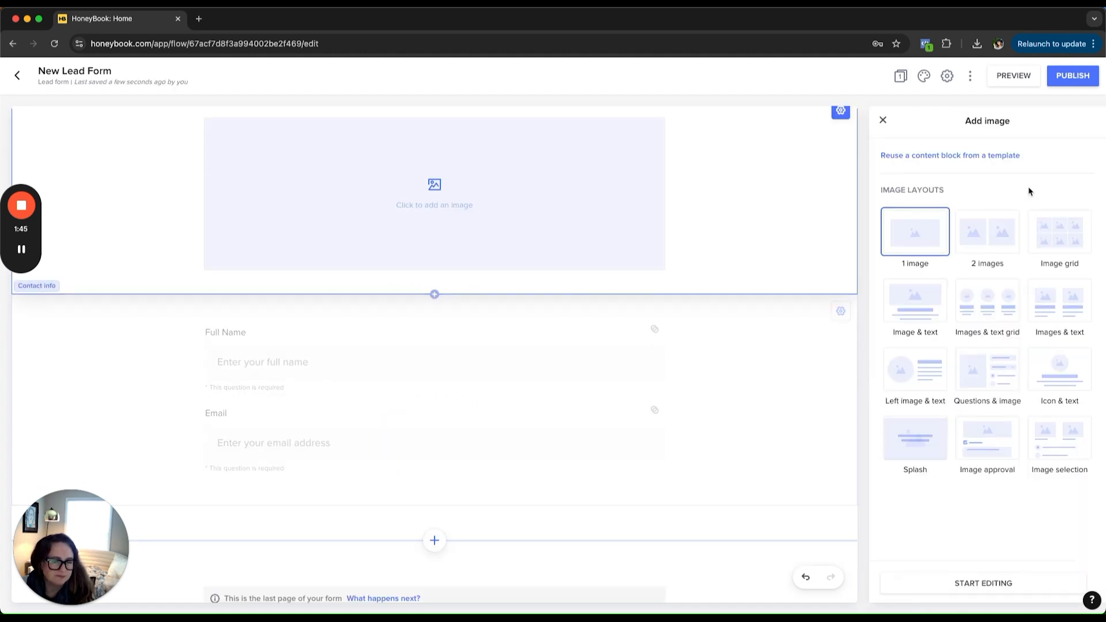
{"action": "left_click", "coordinate": [610, 196]}
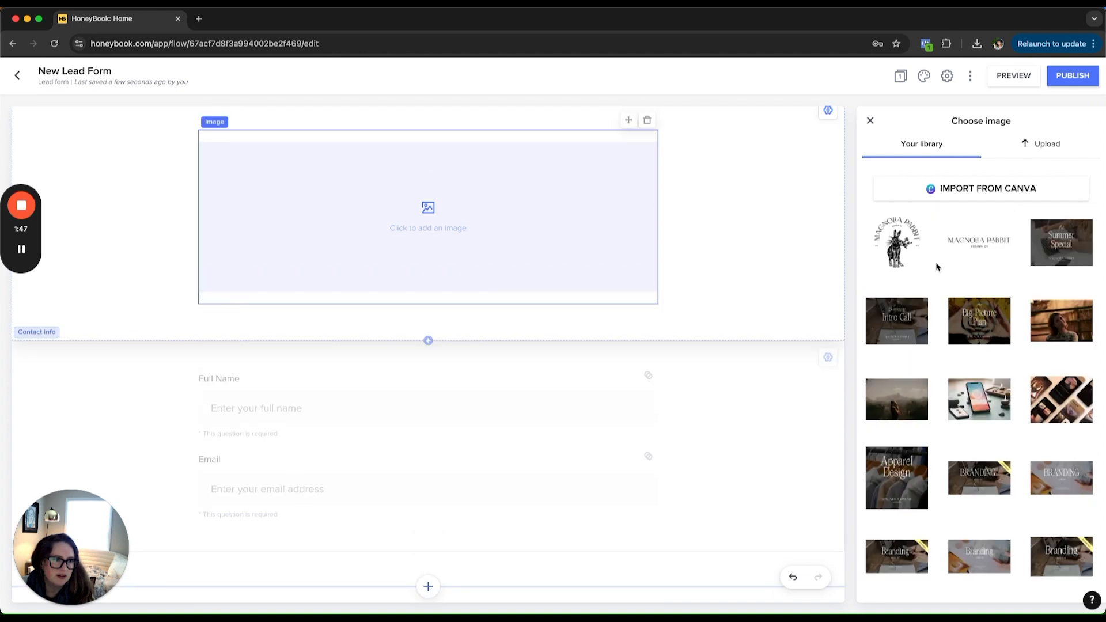
{"action": "left_click", "coordinate": [965, 249]}
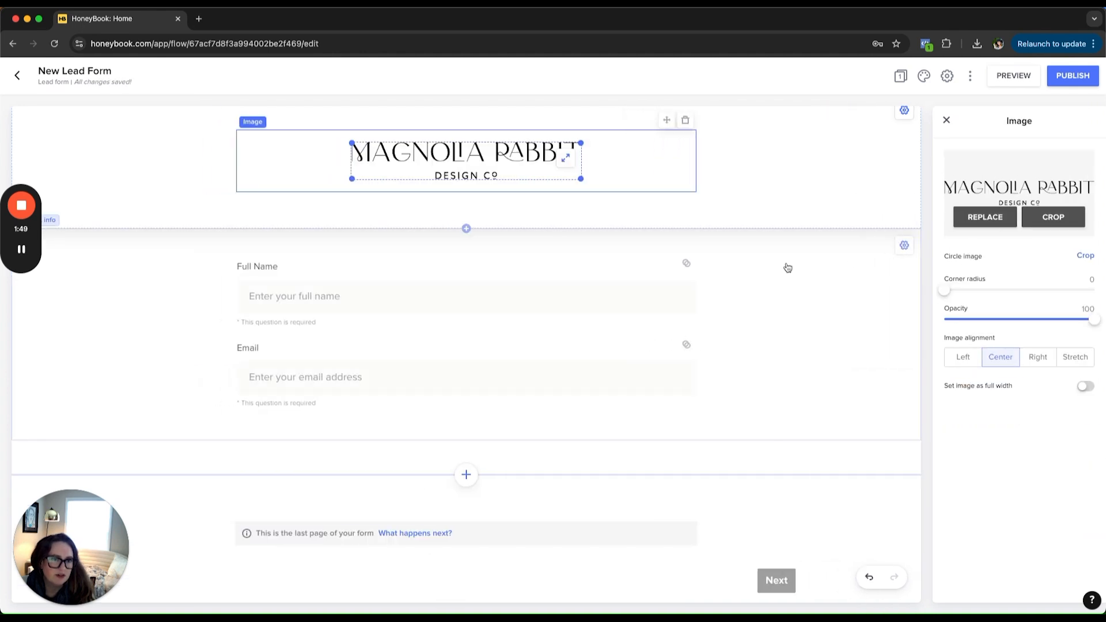
{"action": "left_click_drag", "start_coordinate": [583, 178], "coordinate": [566, 176]}
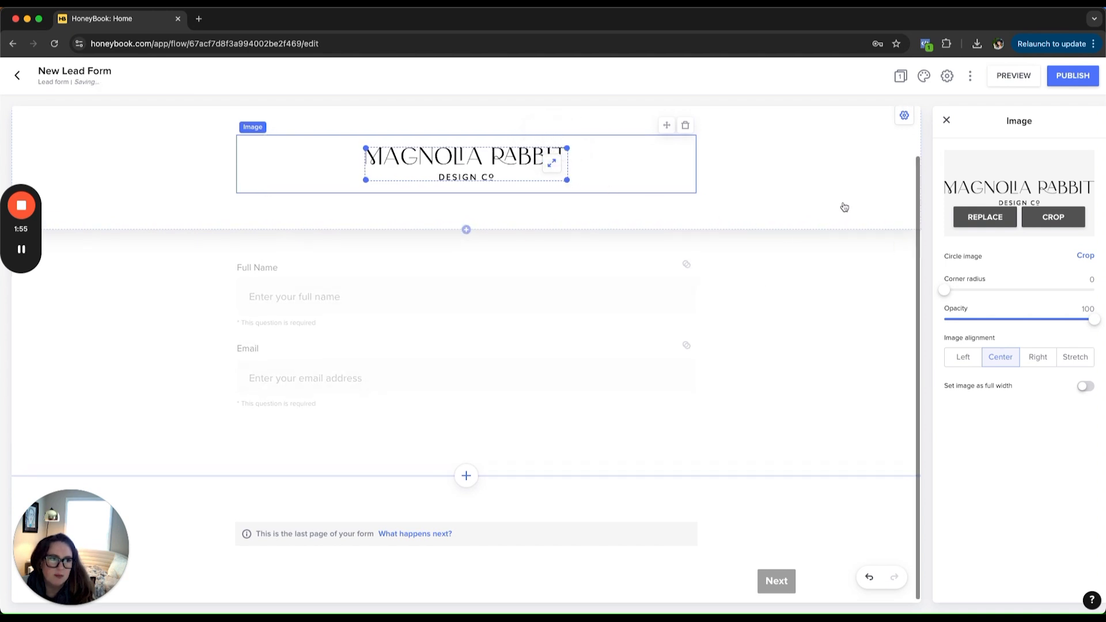
{"action": "left_click", "coordinate": [807, 188]}
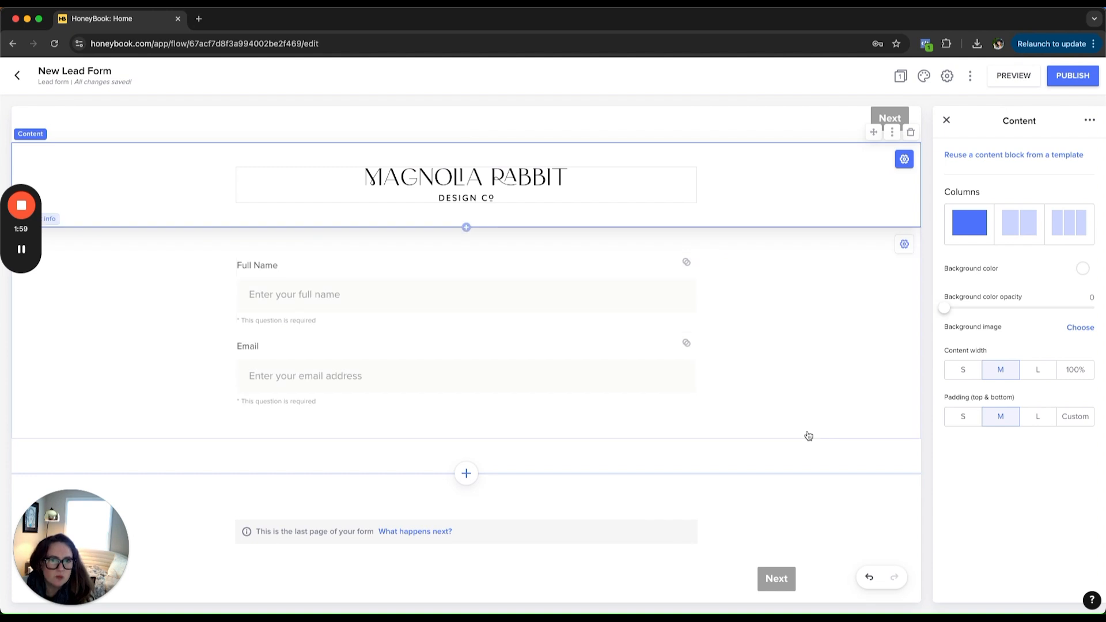
Step: Apply the company theme to the lead form
{"action": "left_click", "coordinate": [923, 77]}
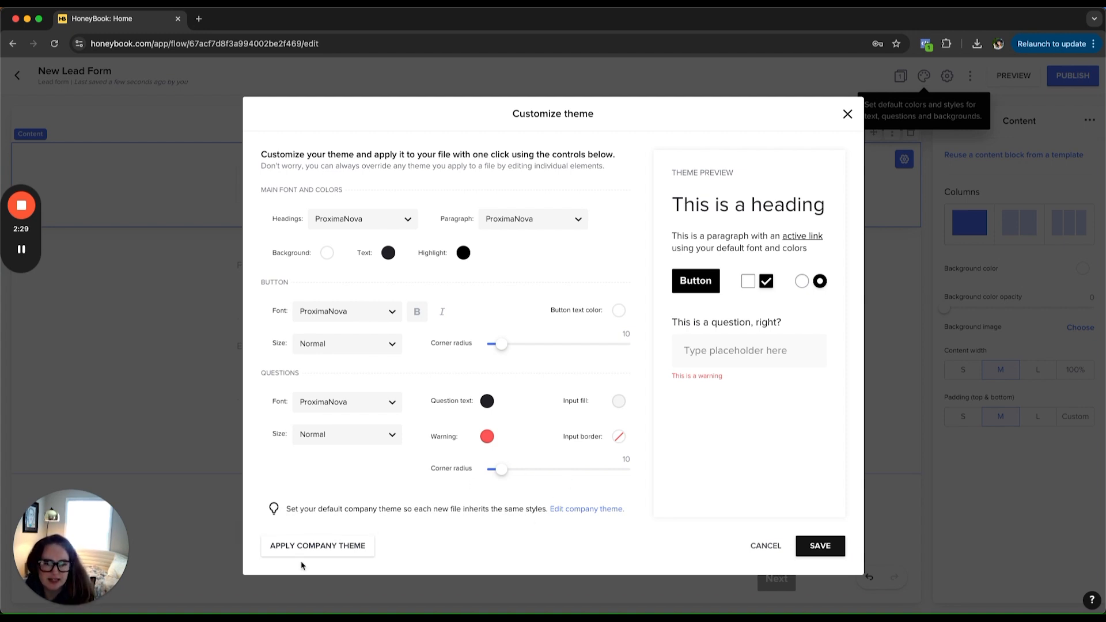
{"action": "left_click", "coordinate": [325, 552]}
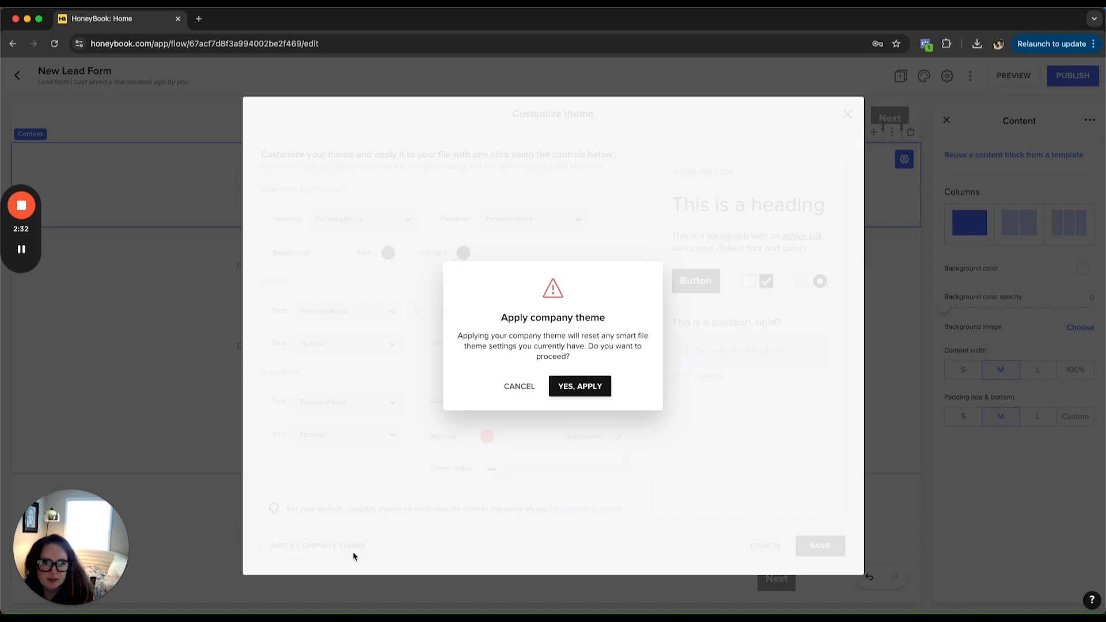
{"action": "left_click", "coordinate": [584, 387]}
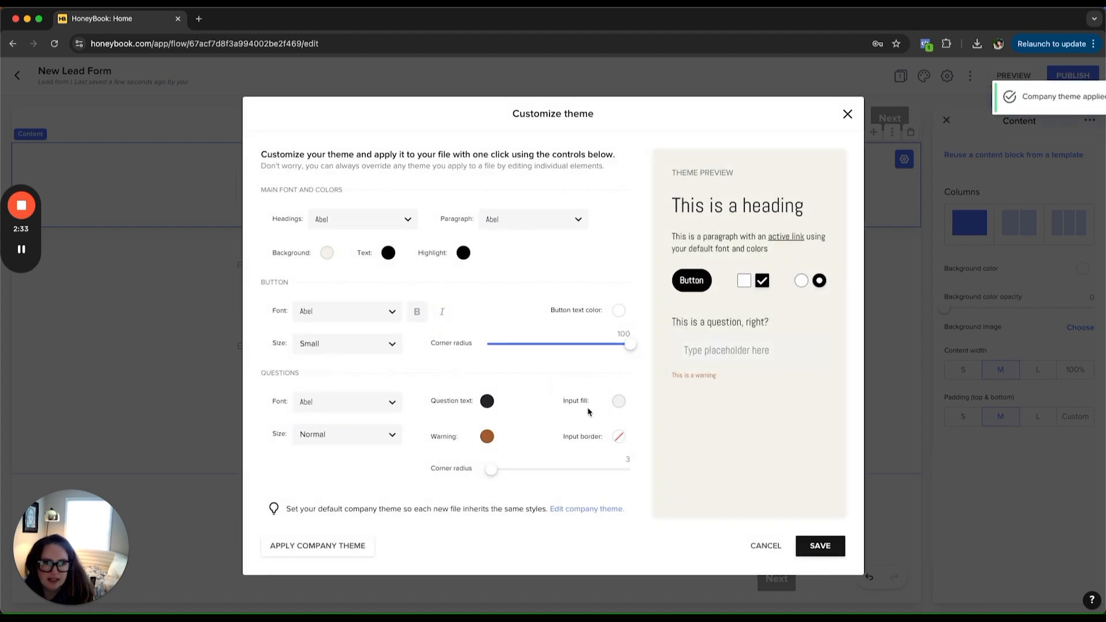
Step: Set the theme's headings font to Atelier Femme Serif and the question input fill to white, and save the theme
{"action": "left_click", "coordinate": [389, 222]}
{"action": "left_click", "coordinate": [354, 282]}
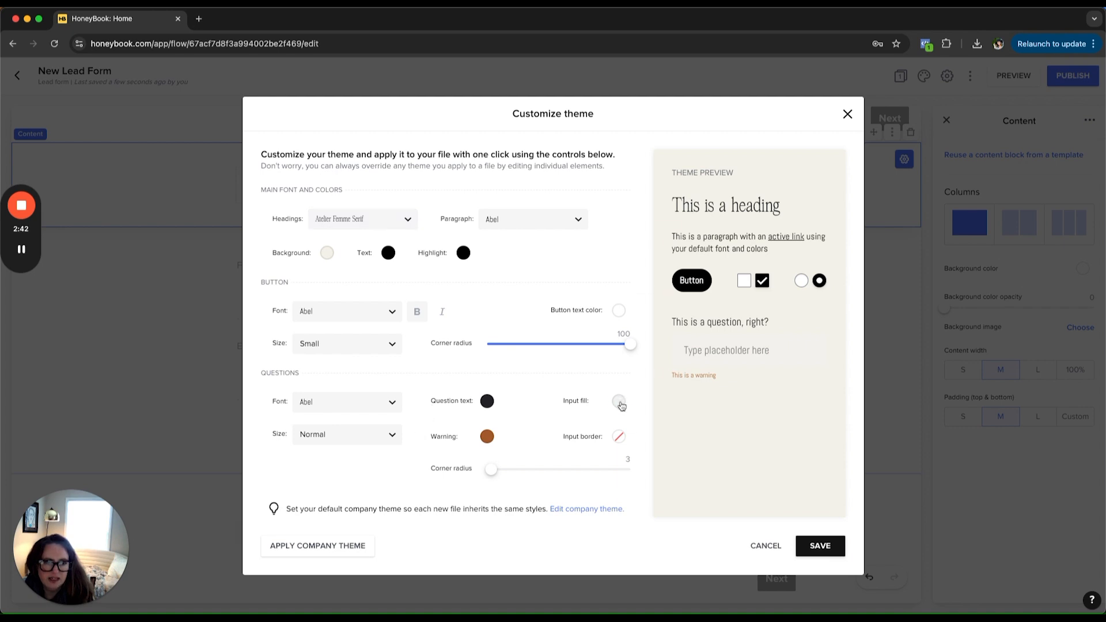
{"action": "left_click", "coordinate": [618, 400]}
{"action": "left_click", "coordinate": [574, 375]}
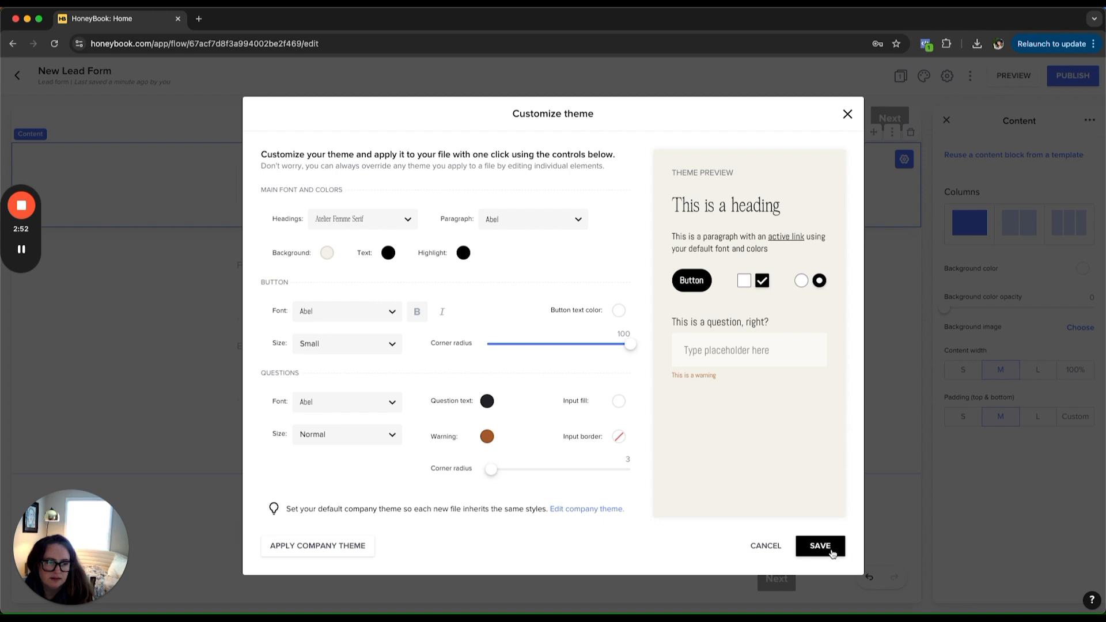
{"action": "left_click", "coordinate": [831, 552]}
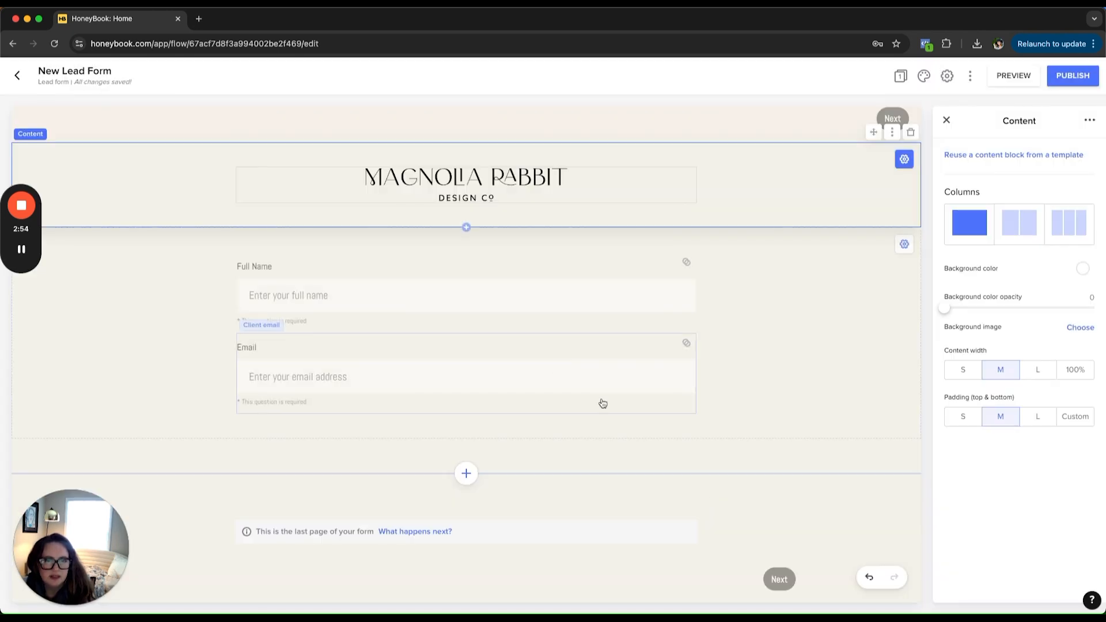
Step: Rename the Full Name question label to "Your first and last name:" and make it bold
{"action": "triple_click", "coordinate": [259, 268]}
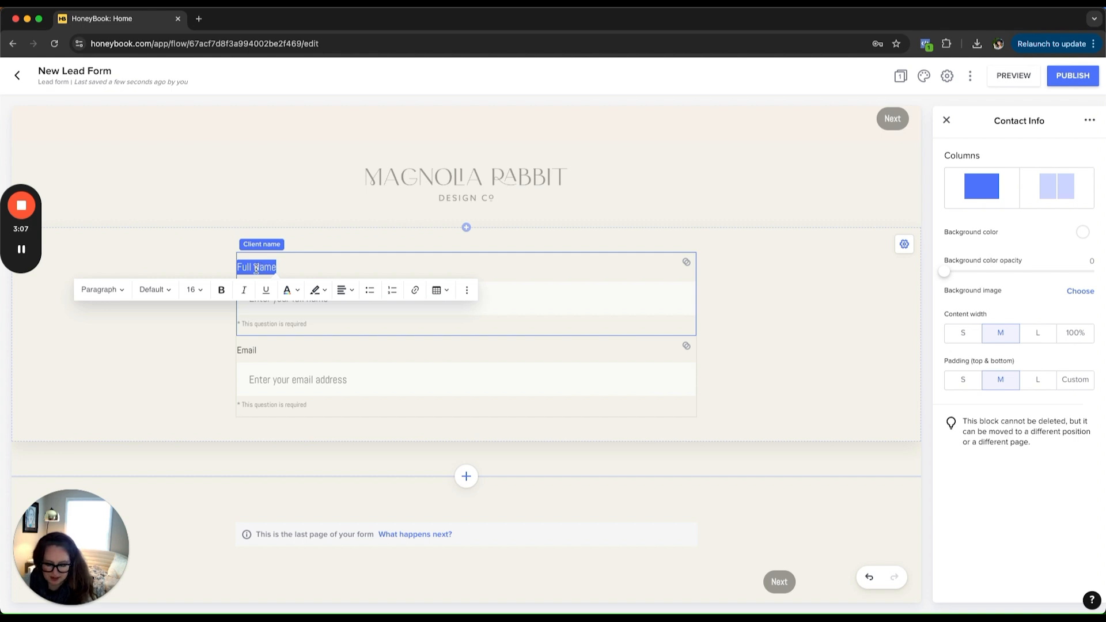
{"action": "type", "text": "Y"}
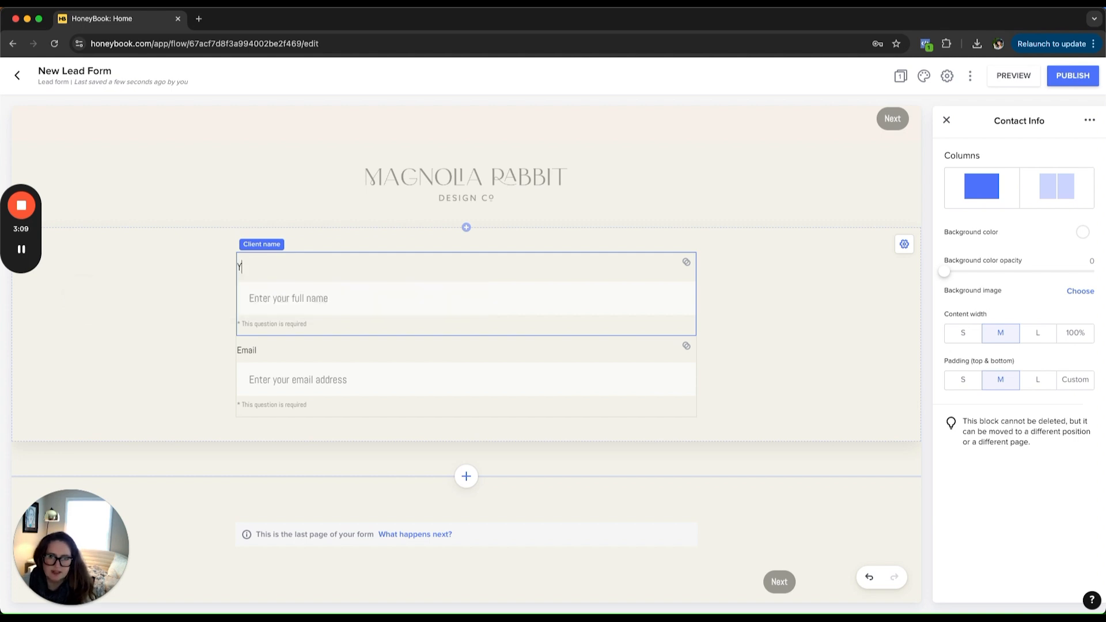
{"action": "type", "text": "our ful"}
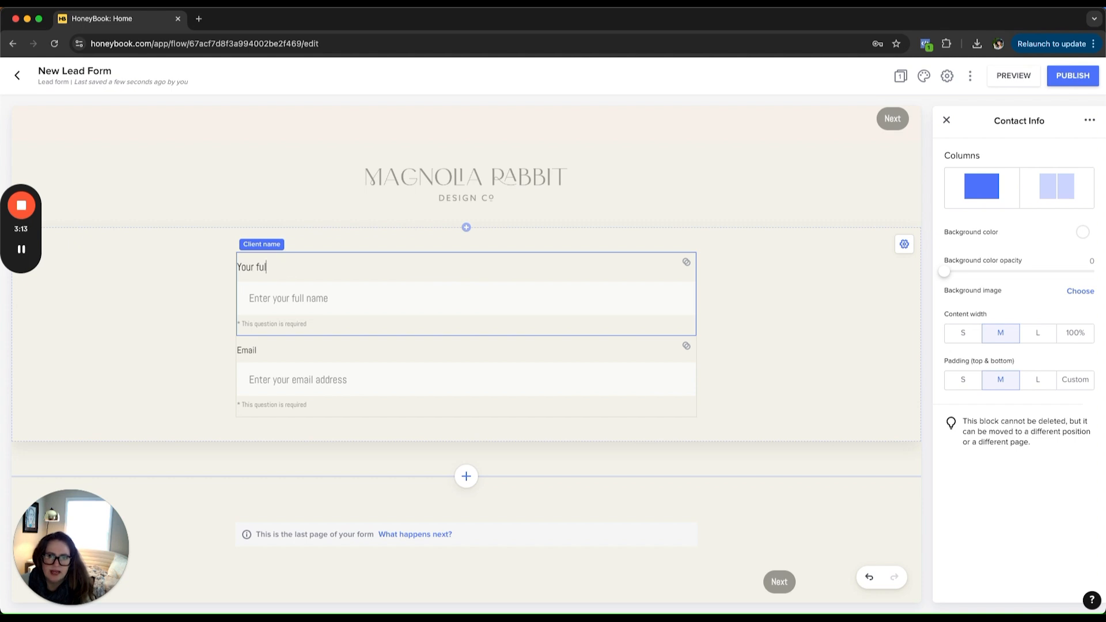
{"action": "type", "text": "l. namet nam"}
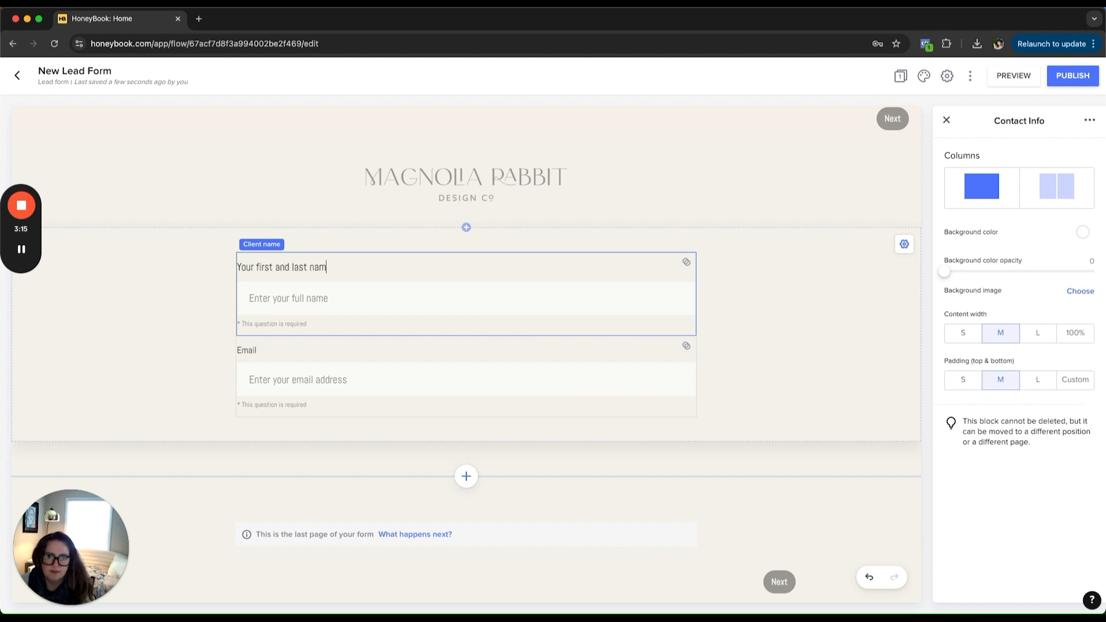
{"action": "type", "text": "e:"}
{"action": "triple_click", "coordinate": [264, 267]}
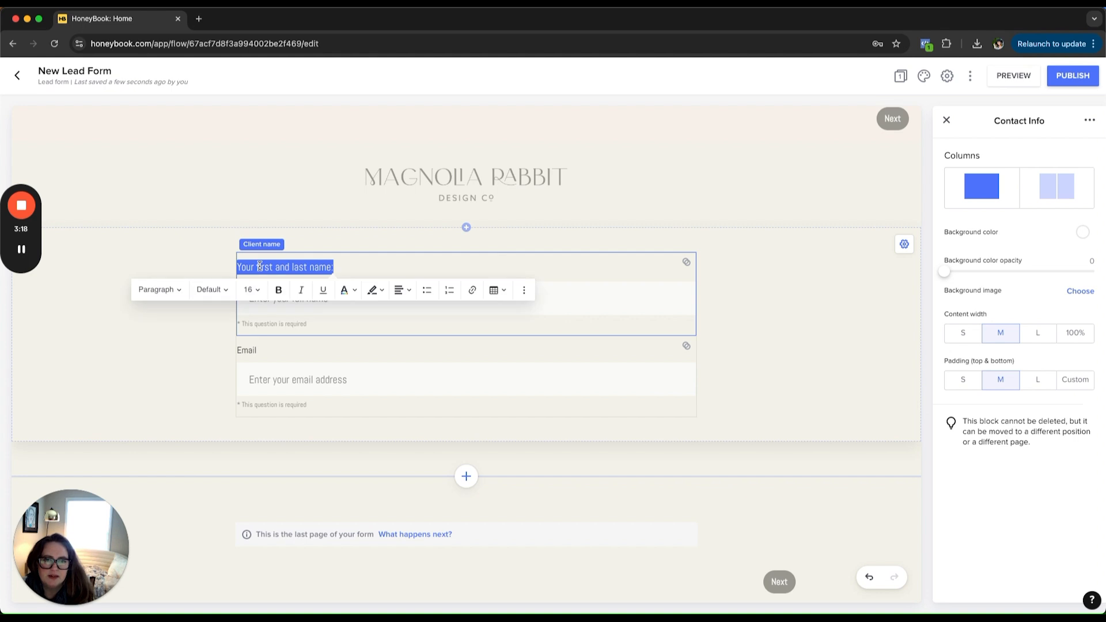
{"action": "left_click", "coordinate": [279, 289]}
{"action": "left_click", "coordinate": [248, 349]}
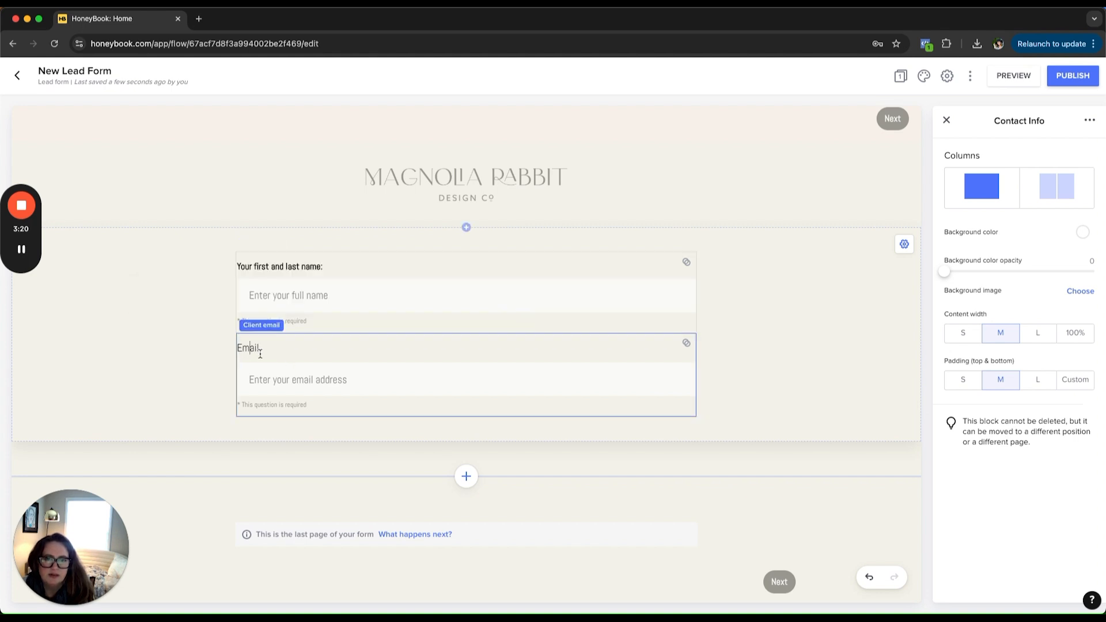
{"action": "double_click", "coordinate": [246, 349]}
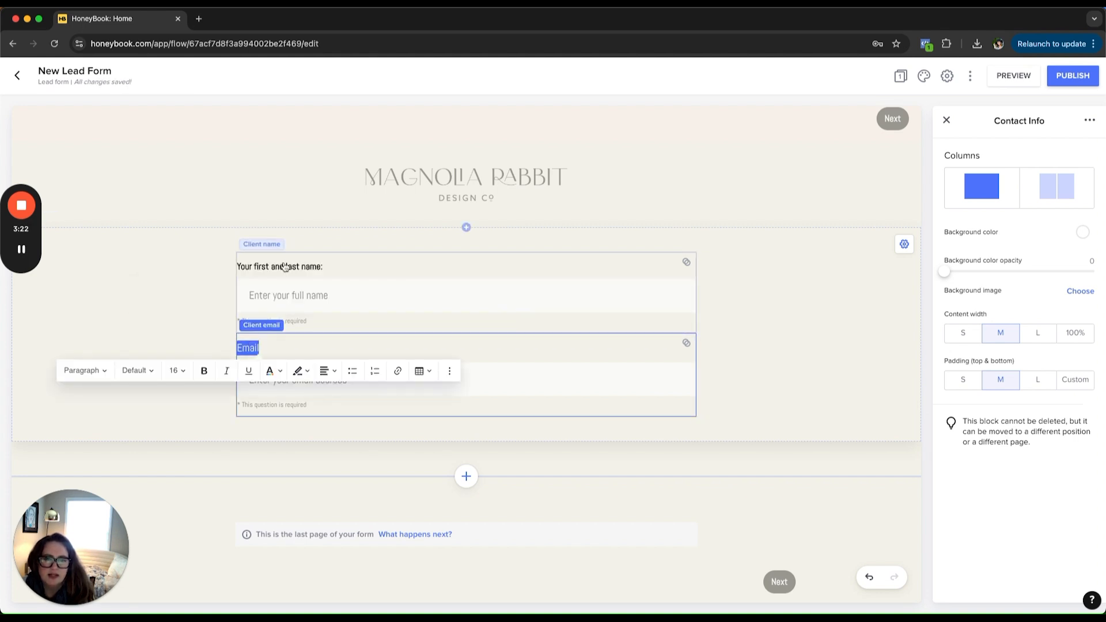
{"action": "left_click", "coordinate": [265, 265]}
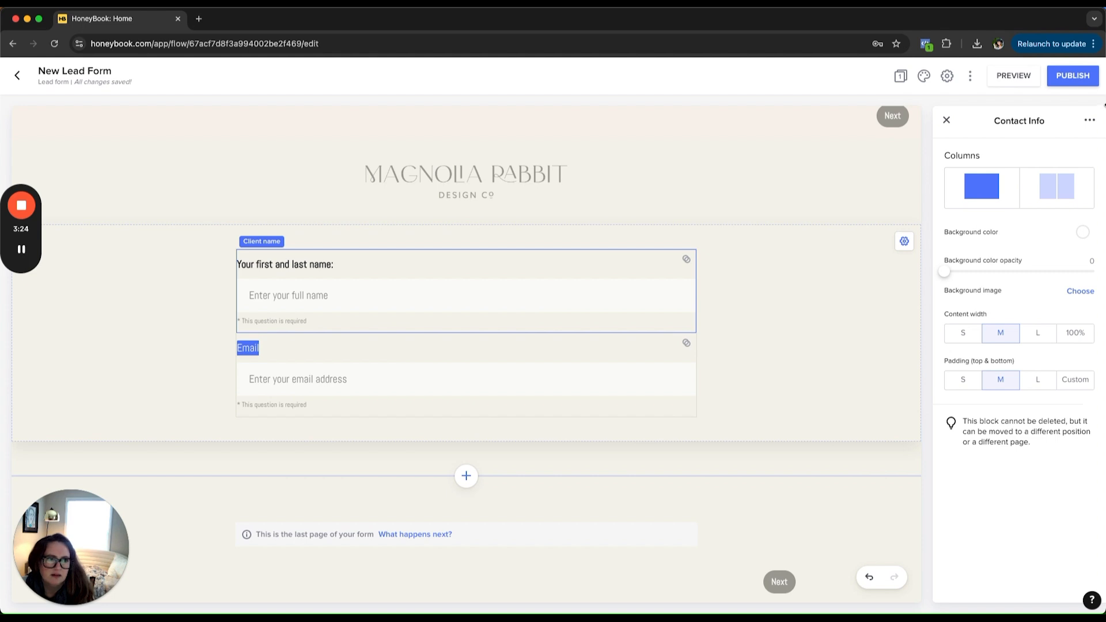
Step: Set the theme's question text size to Large and save the theme
{"action": "left_click", "coordinate": [924, 75]}
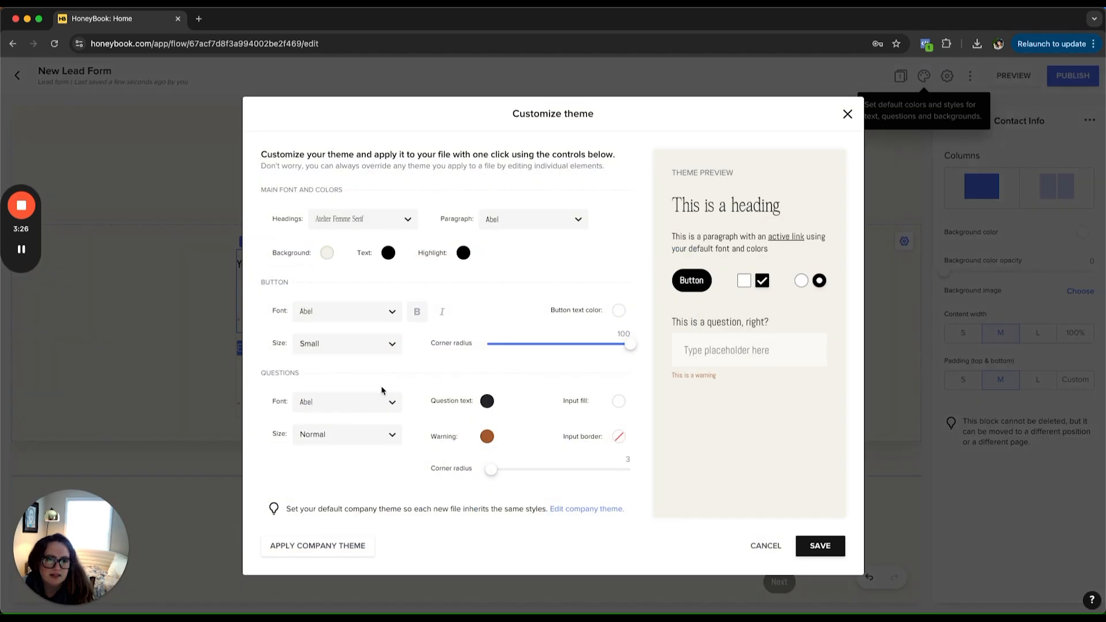
{"action": "left_click", "coordinate": [358, 435]}
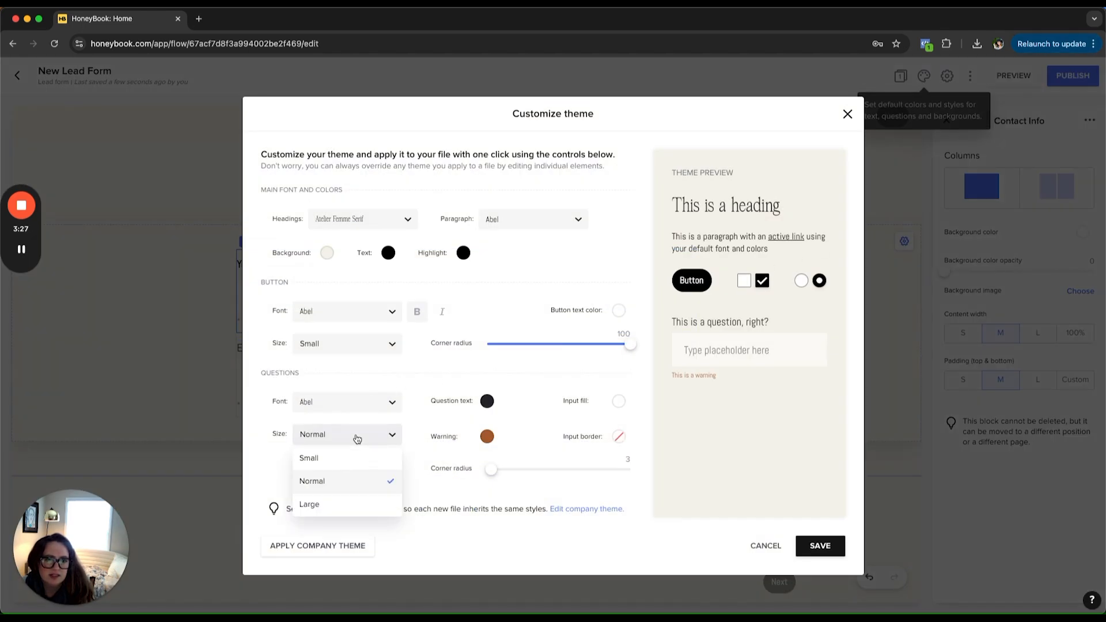
{"action": "left_click", "coordinate": [346, 510]}
{"action": "left_click", "coordinate": [316, 435]}
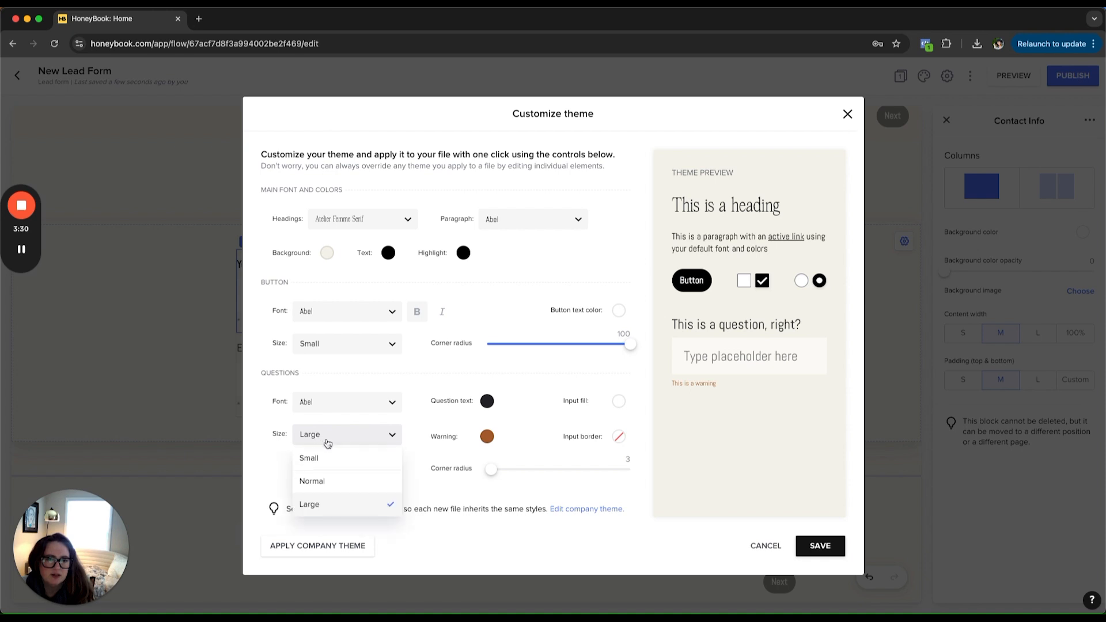
{"action": "left_click", "coordinate": [817, 550]}
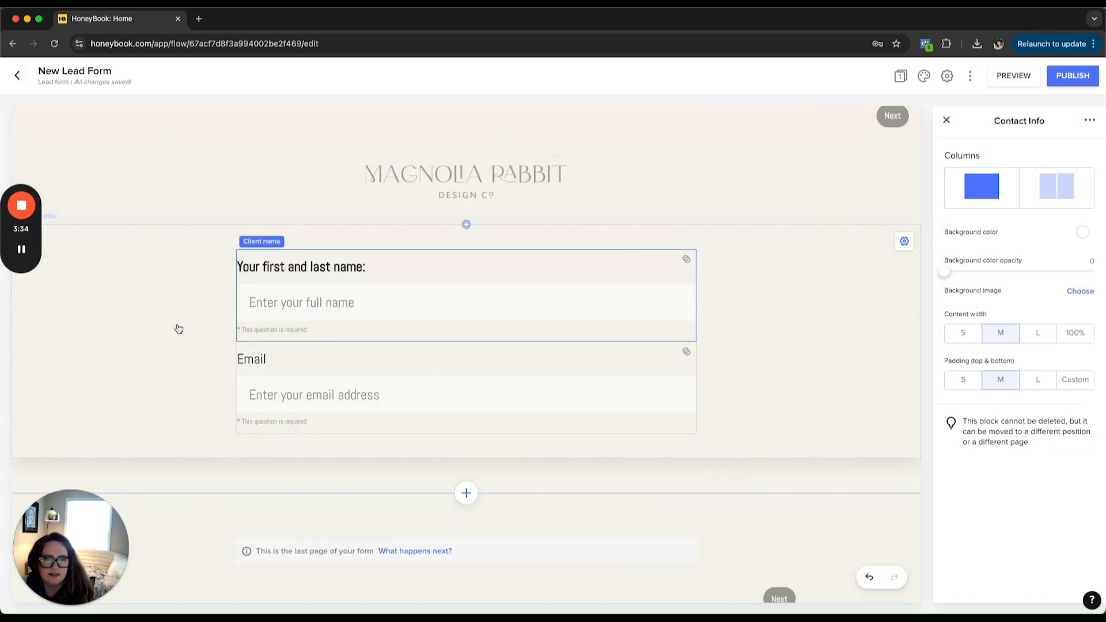
Step: Make the Email question label bold and set its text size to Extra Large
{"action": "double_click", "coordinate": [253, 360]}
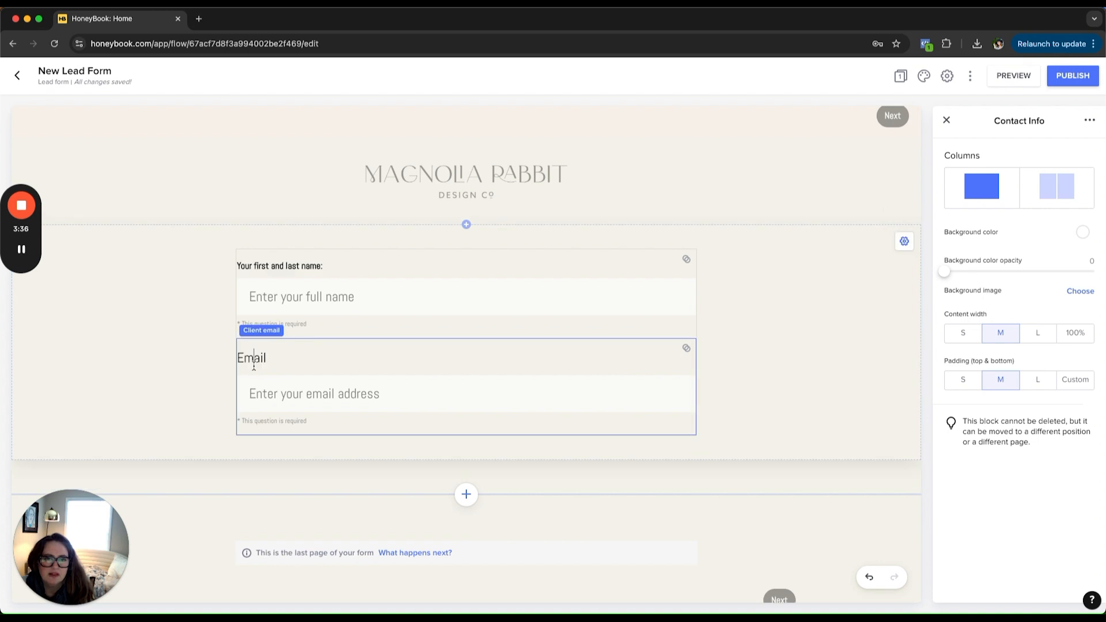
{"action": "left_click", "coordinate": [135, 287]}
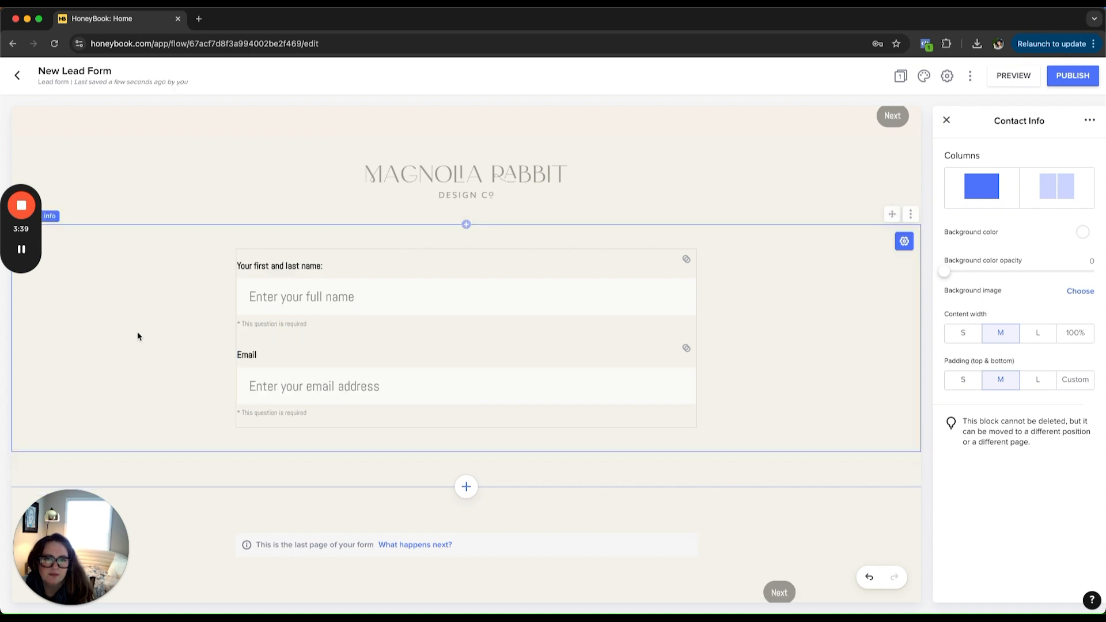
{"action": "left_click", "coordinate": [282, 358]}
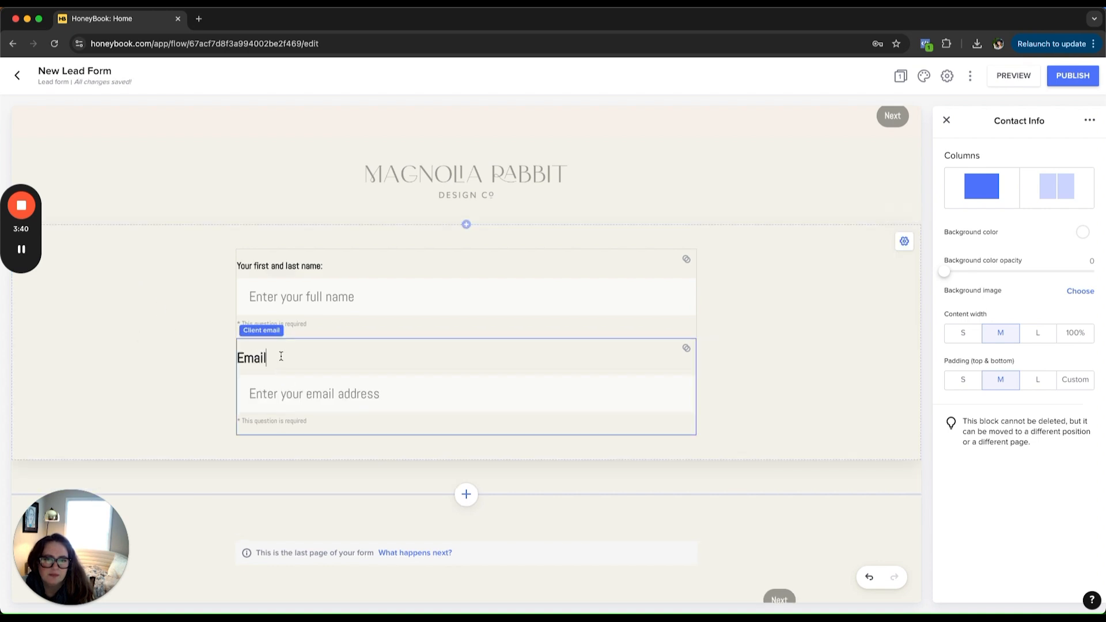
{"action": "double_click", "coordinate": [249, 357]}
{"action": "left_click", "coordinate": [186, 383]}
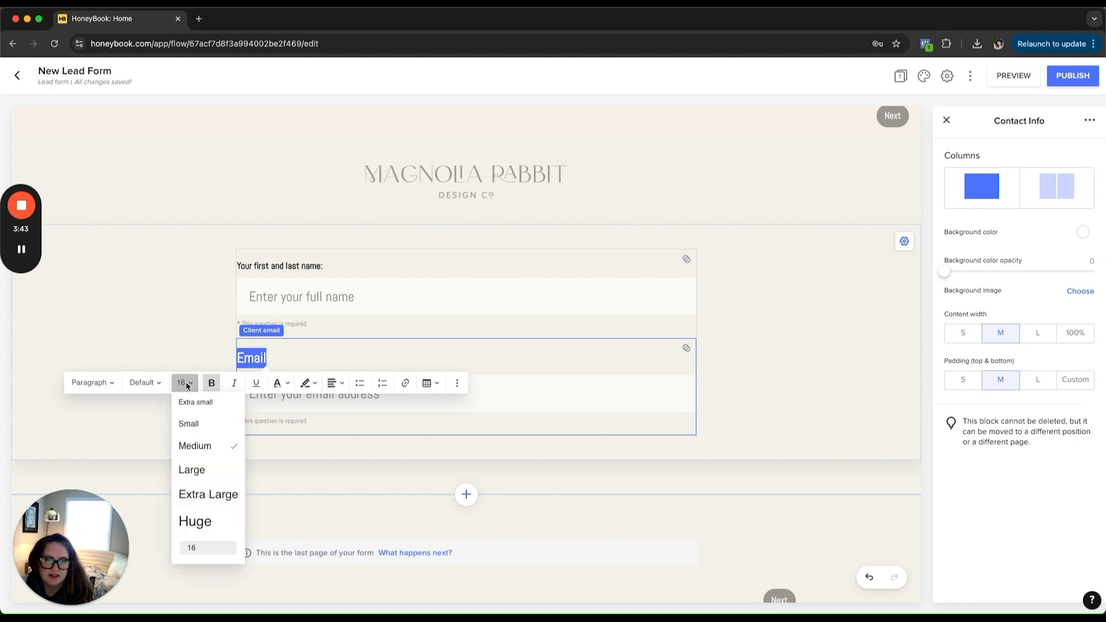
{"action": "left_click", "coordinate": [211, 497]}
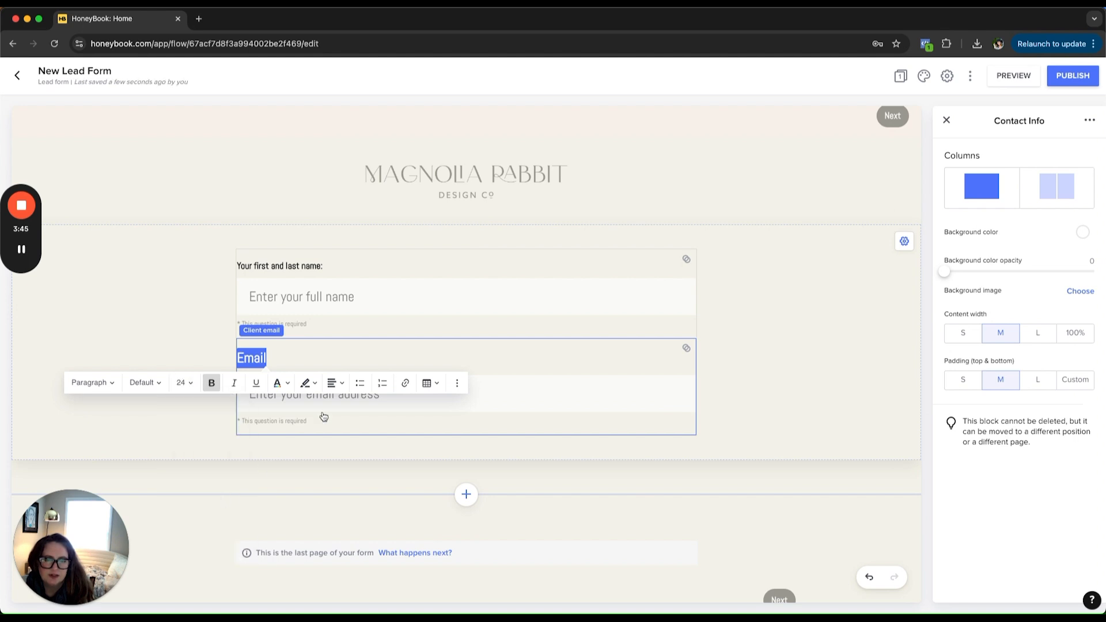
Step: Set the text size of the "Your first and last name:" label to Extra Large
{"action": "left_click", "coordinate": [280, 262]}
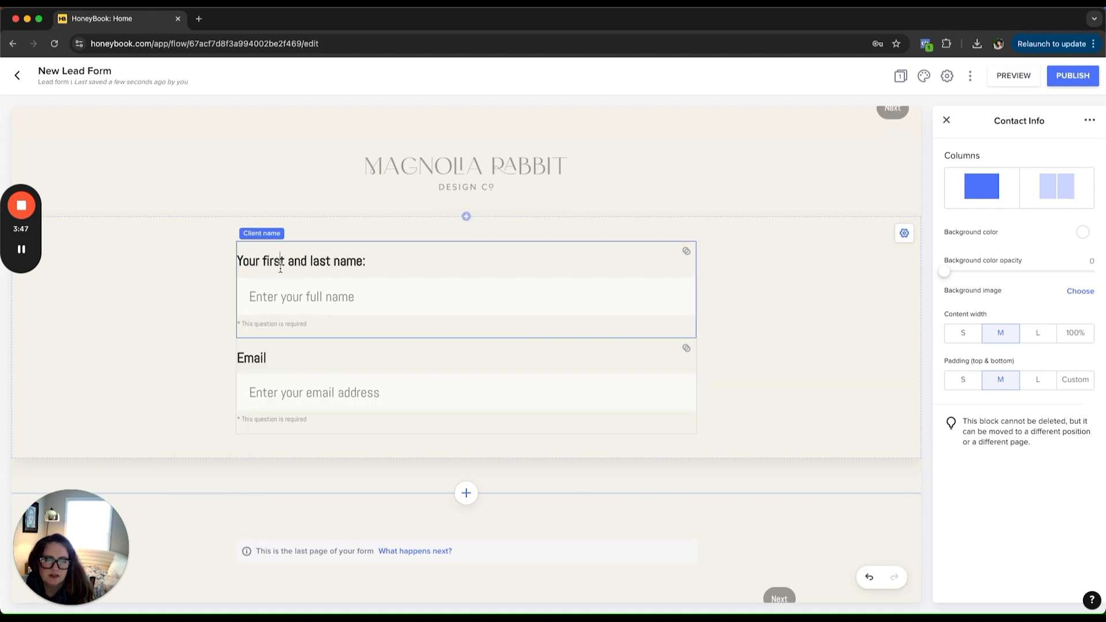
{"action": "triple_click", "coordinate": [280, 262]}
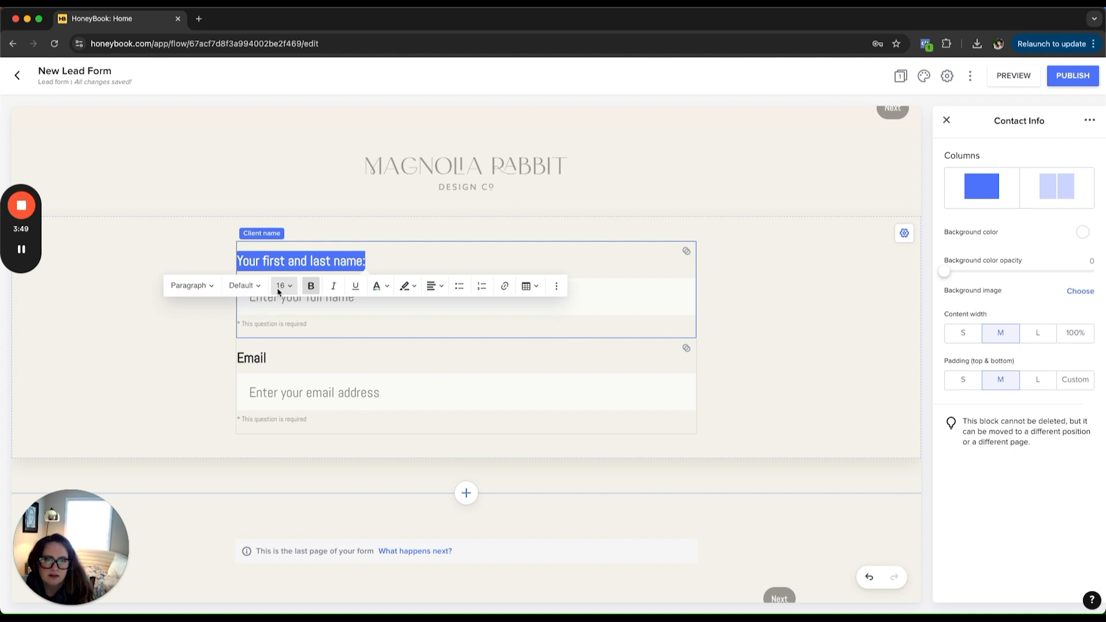
{"action": "left_click", "coordinate": [279, 289]}
{"action": "left_click", "coordinate": [304, 398]}
{"action": "left_click", "coordinate": [769, 341]}
{"action": "scroll", "coordinate": [773, 380], "scroll_direction": "down", "scroll_amount": 1}
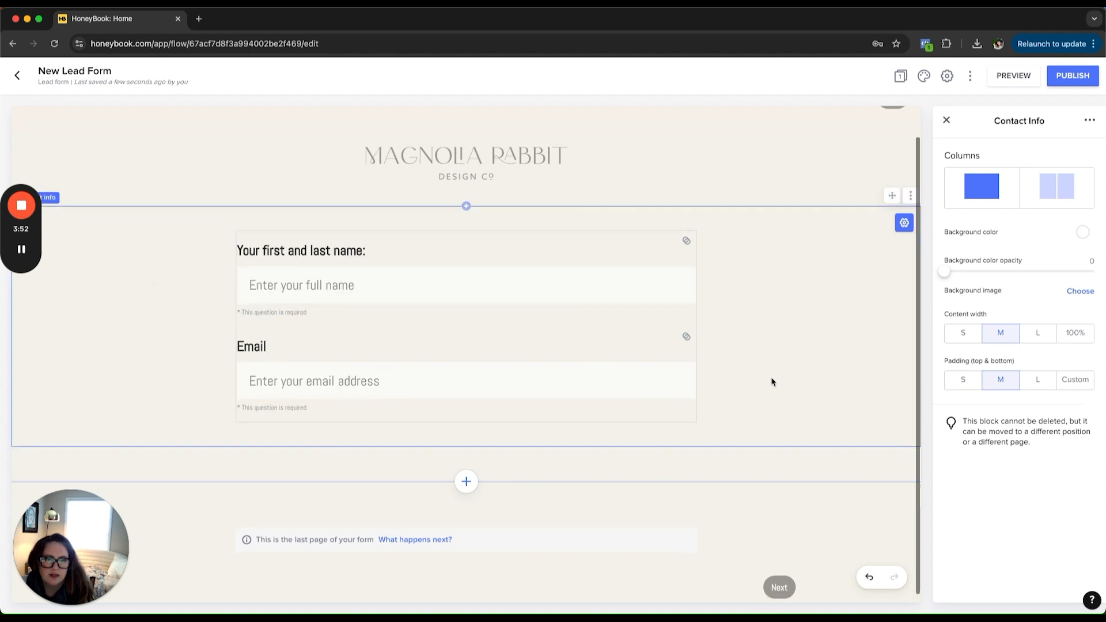
{"action": "left_click", "coordinate": [593, 343]}
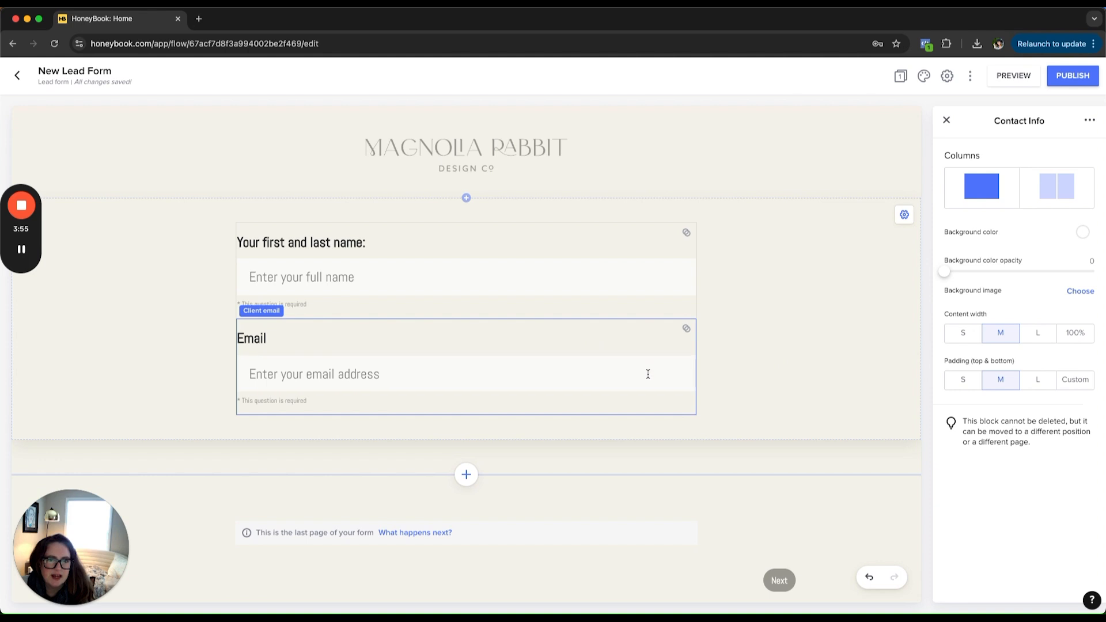
{"action": "left_click", "coordinate": [367, 433]}
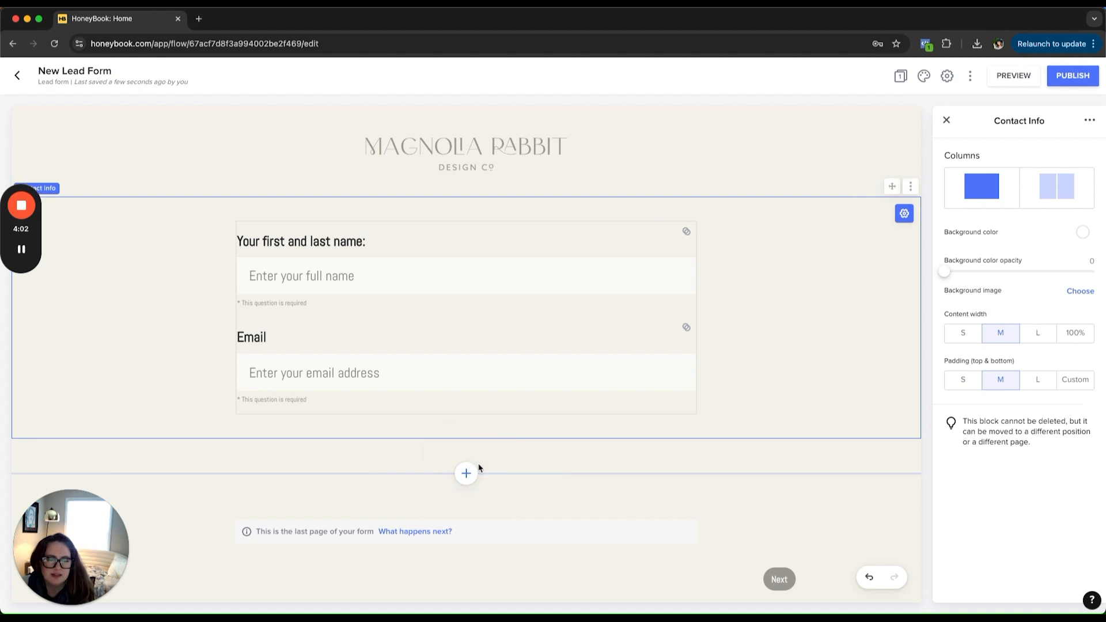
Step: Add a text block between the logo header and the contact questions reading "Schedule your 15-minute Fit Call"
{"action": "left_click", "coordinate": [466, 196]}
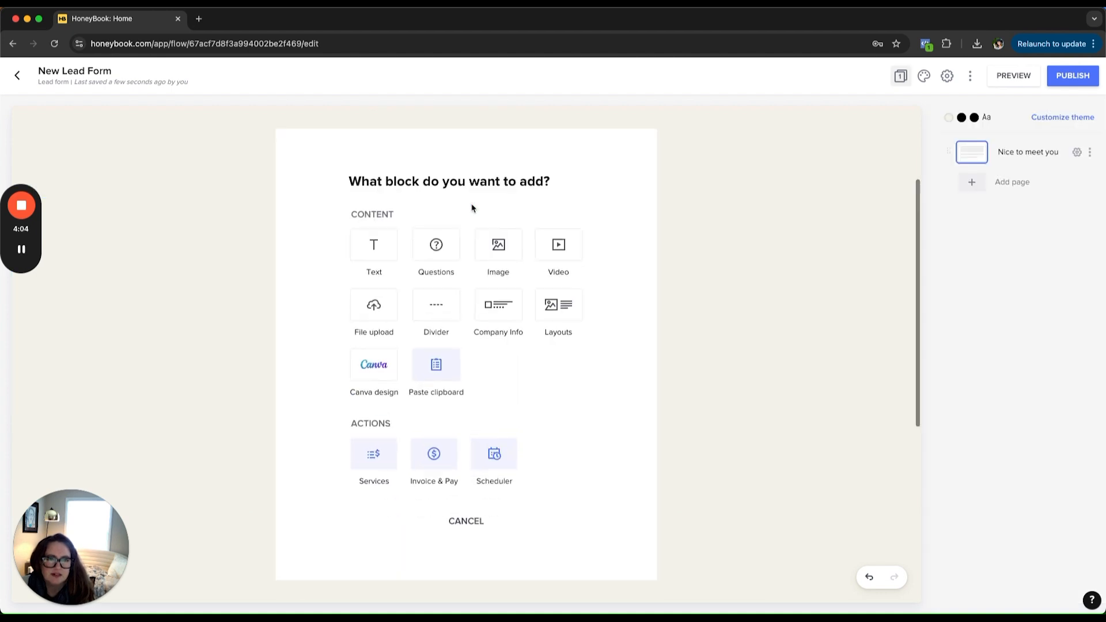
{"action": "left_click", "coordinate": [379, 252]}
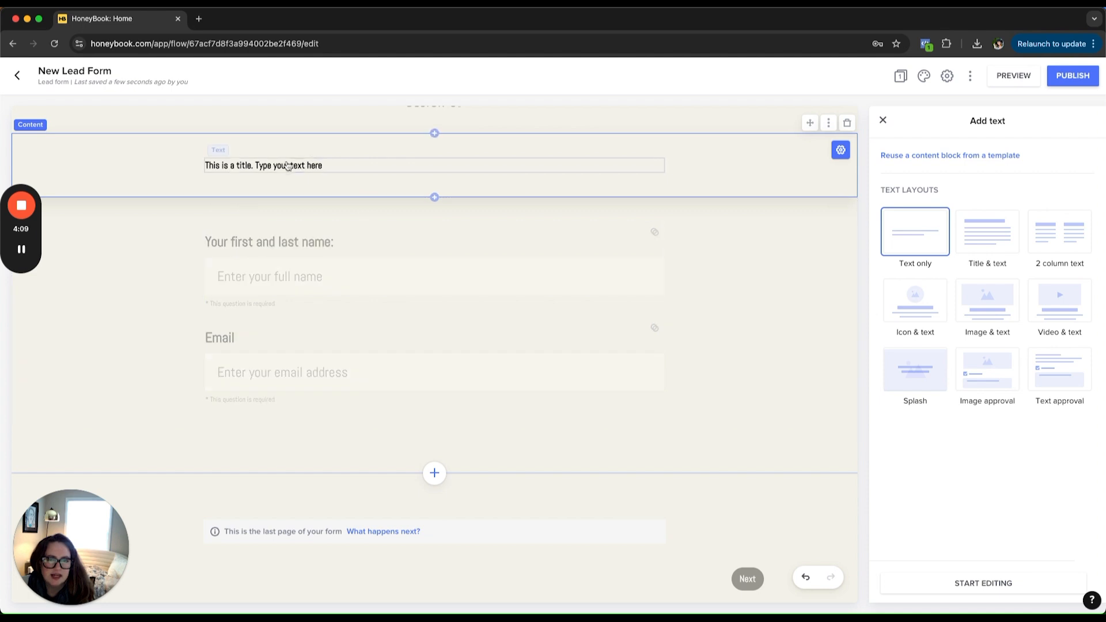
{"action": "left_click", "coordinate": [272, 176]}
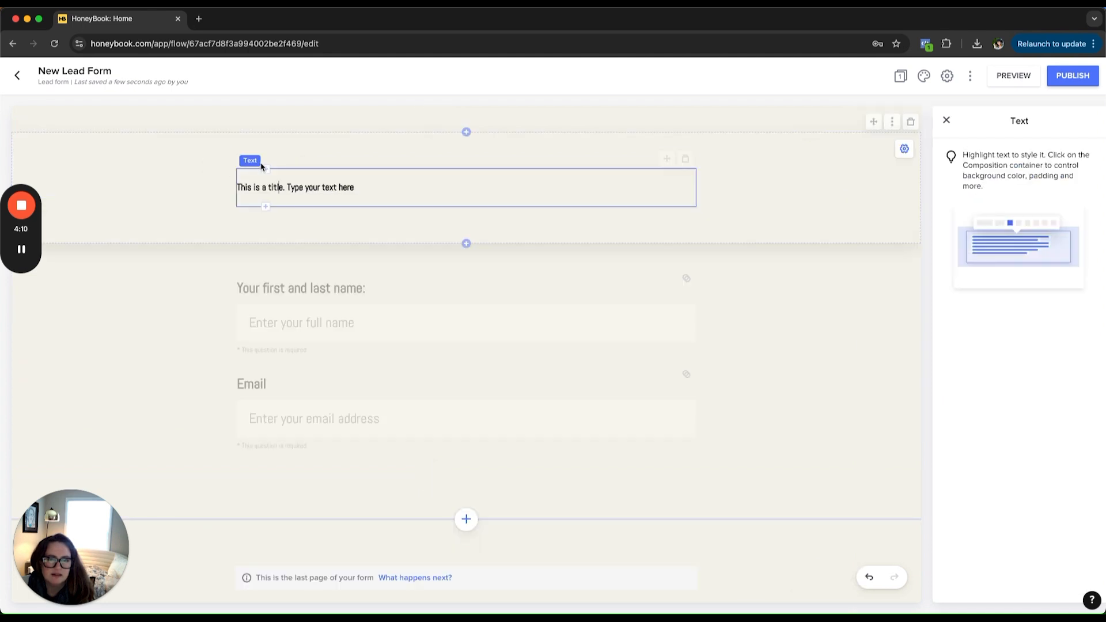
{"action": "triple_click", "coordinate": [269, 187]}
{"action": "type", "text": "Sched"}
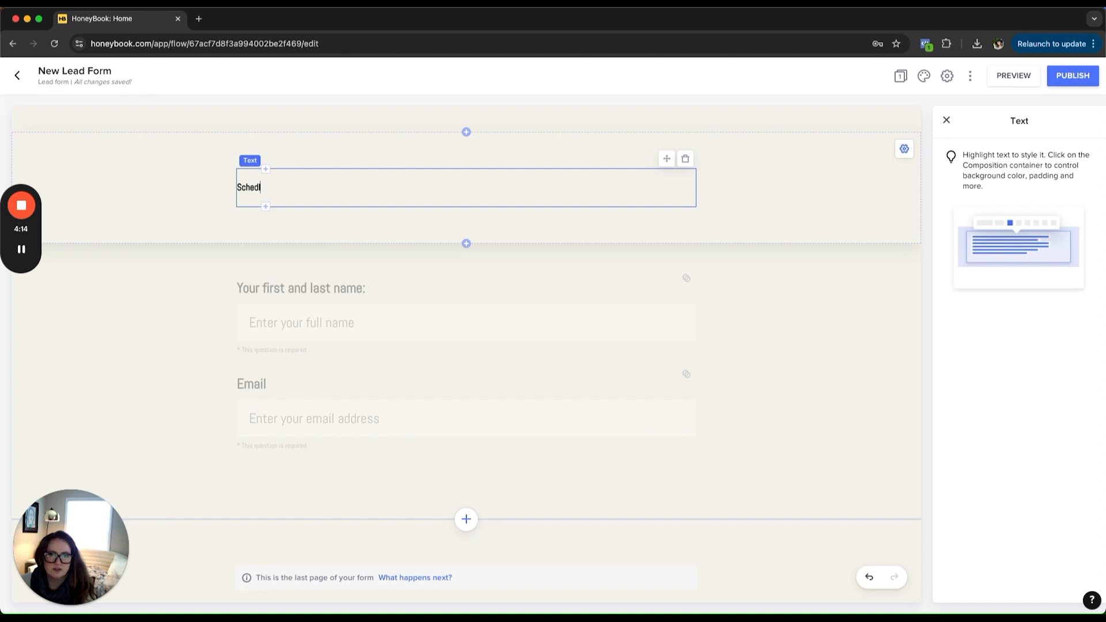
{"action": "type", "text": "ule you"}
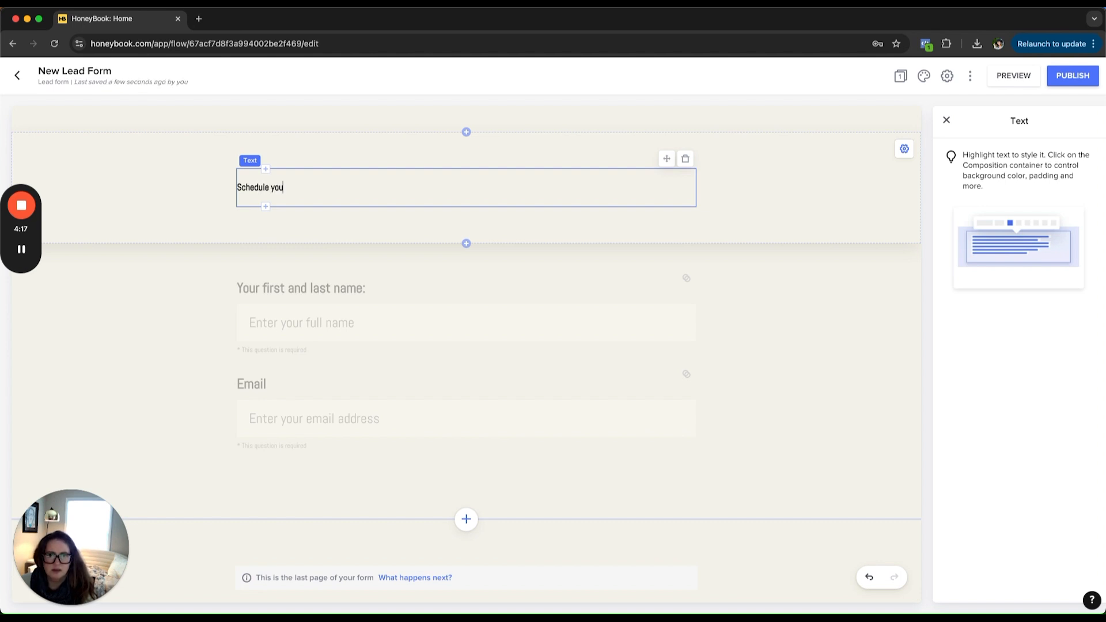
{"action": "type", "text": "r 15-minute F"}
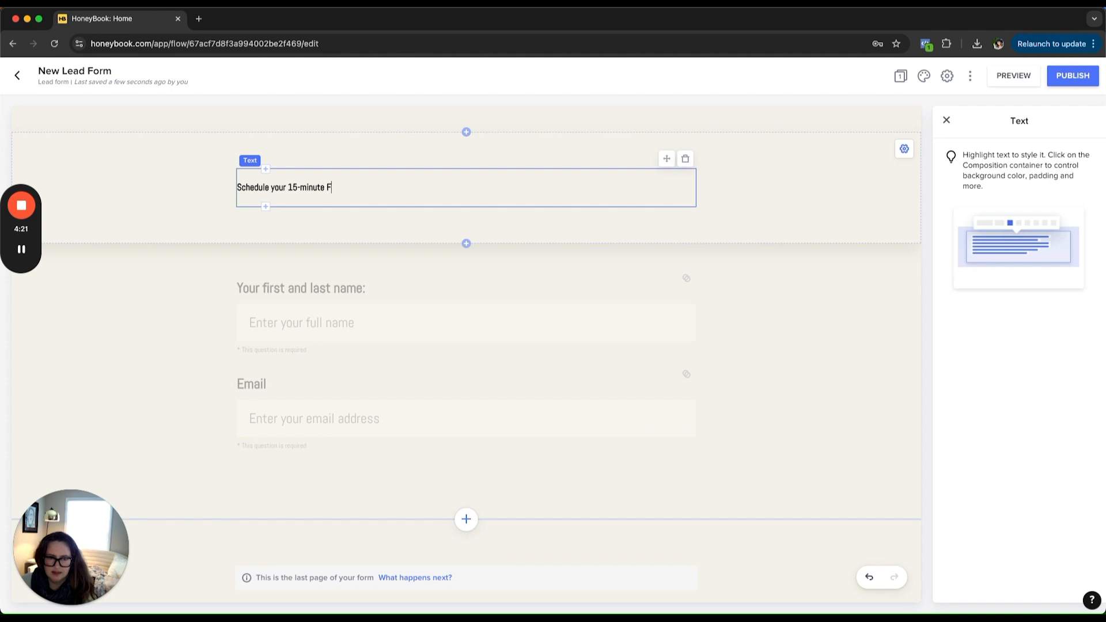
{"action": "type", "text": "it Call"}
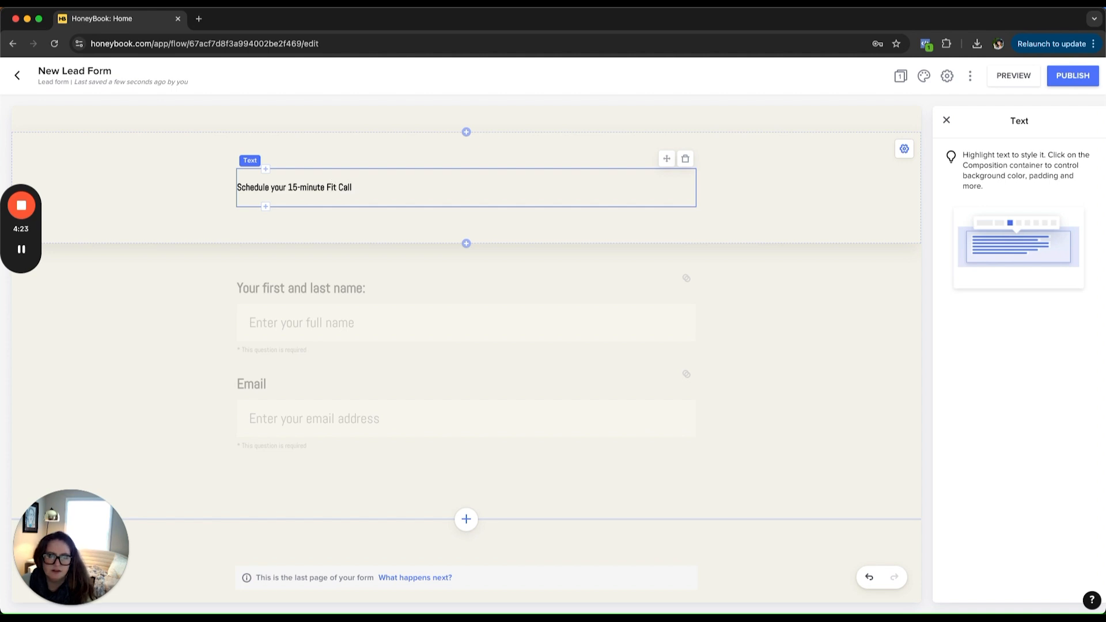
Step: Format the "Schedule your 15-minute Fit Call" text as a centred Heading 1 without bold
{"action": "triple_click", "coordinate": [286, 187]}
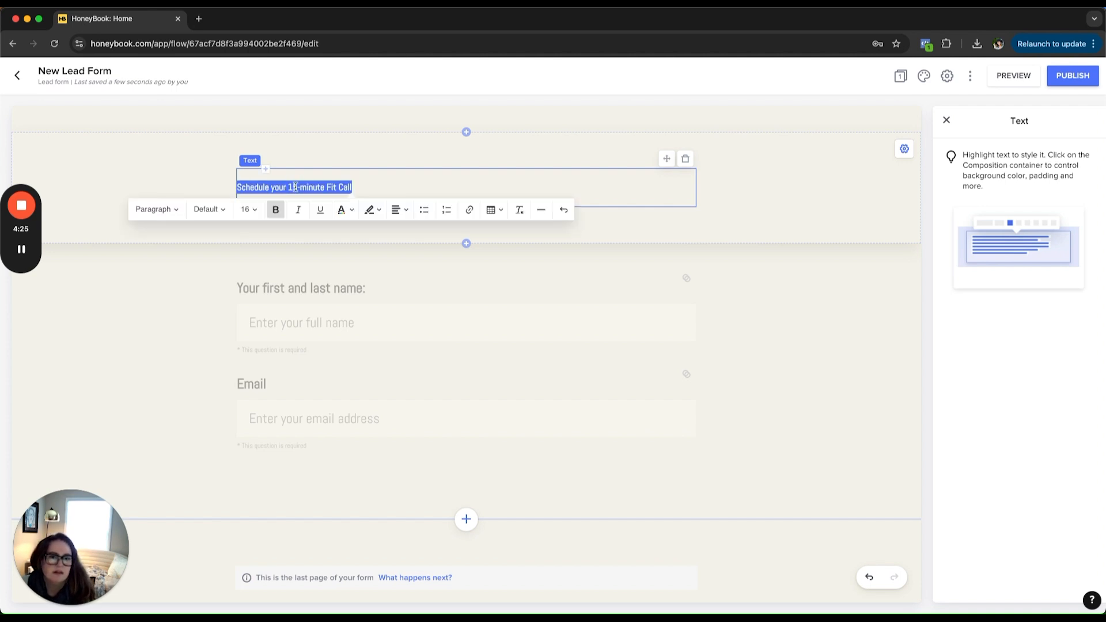
{"action": "left_click", "coordinate": [399, 209]}
{"action": "left_click", "coordinate": [417, 229]}
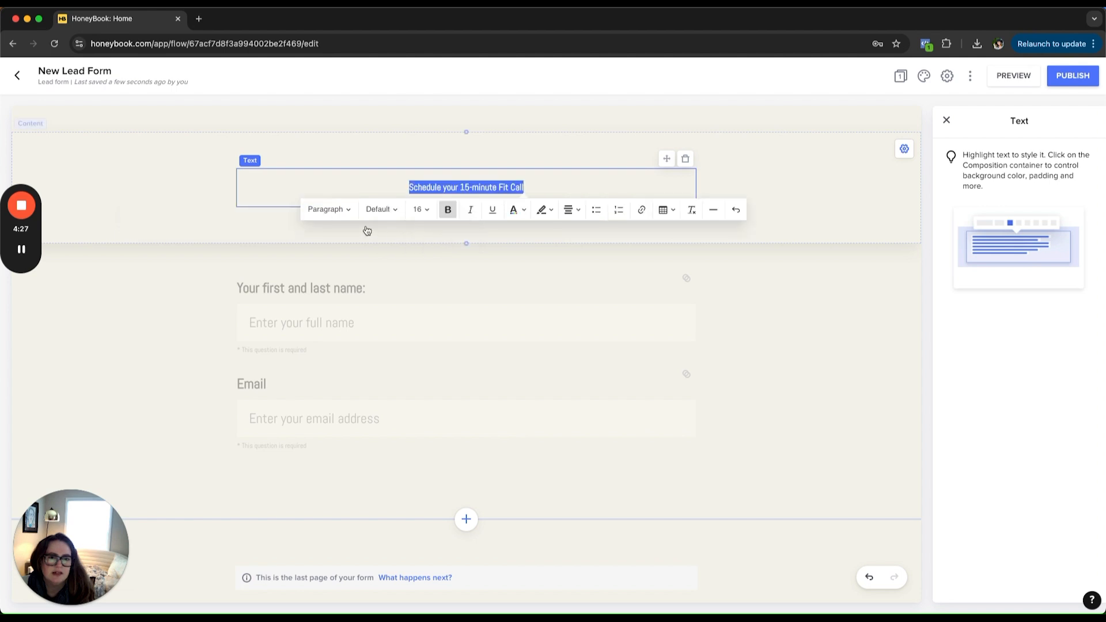
{"action": "left_click", "coordinate": [350, 213]}
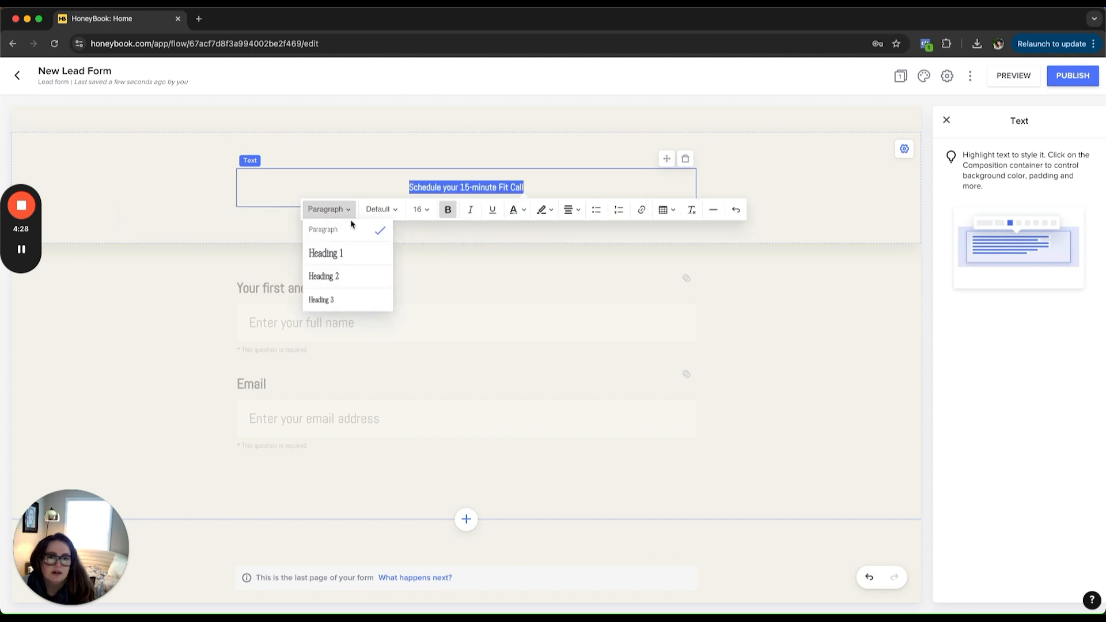
{"action": "left_click", "coordinate": [353, 254]}
{"action": "left_click", "coordinate": [491, 220]}
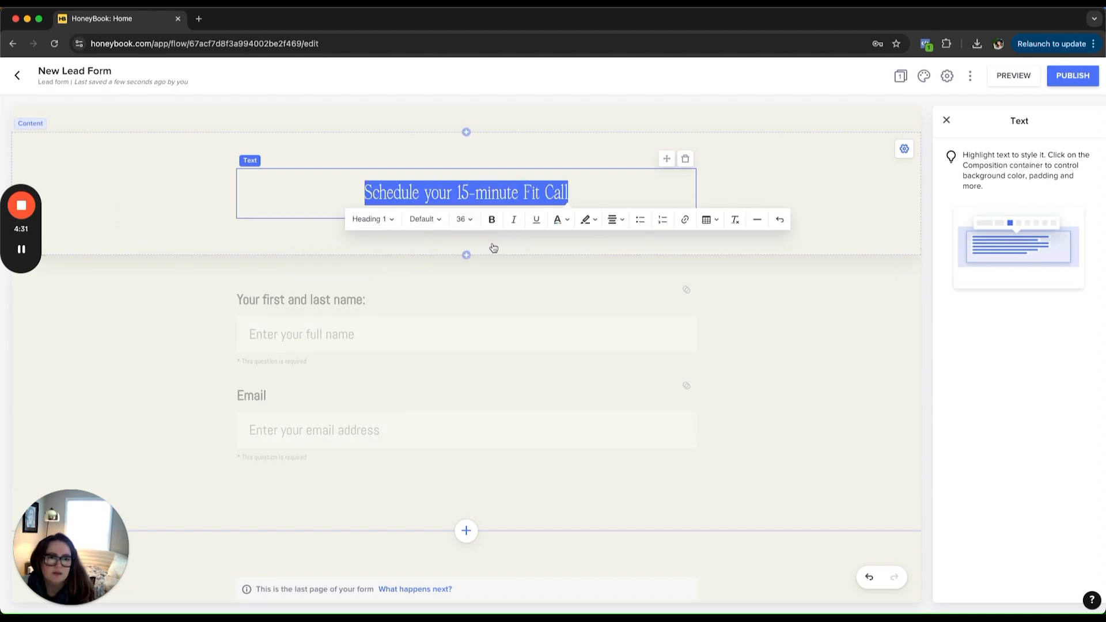
Step: Set the font size of the "Schedule your 15-minute Fit Call" heading to 48
{"action": "left_click", "coordinate": [462, 220]}
{"action": "left_click", "coordinate": [483, 384]}
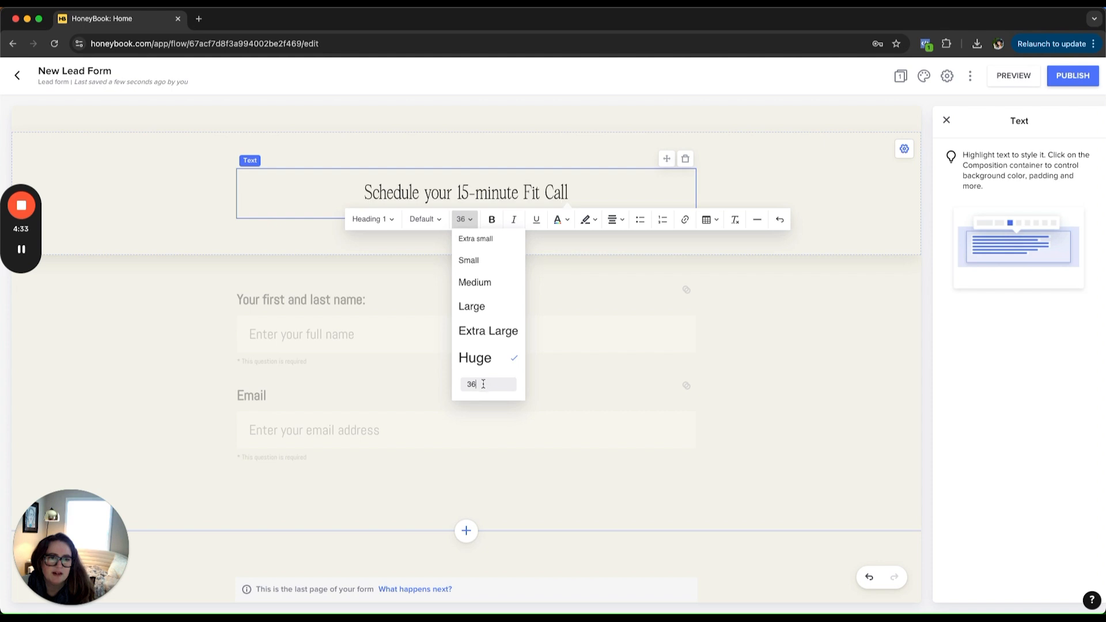
{"action": "left_click_drag", "start_coordinate": [483, 384], "coordinate": [454, 385]}
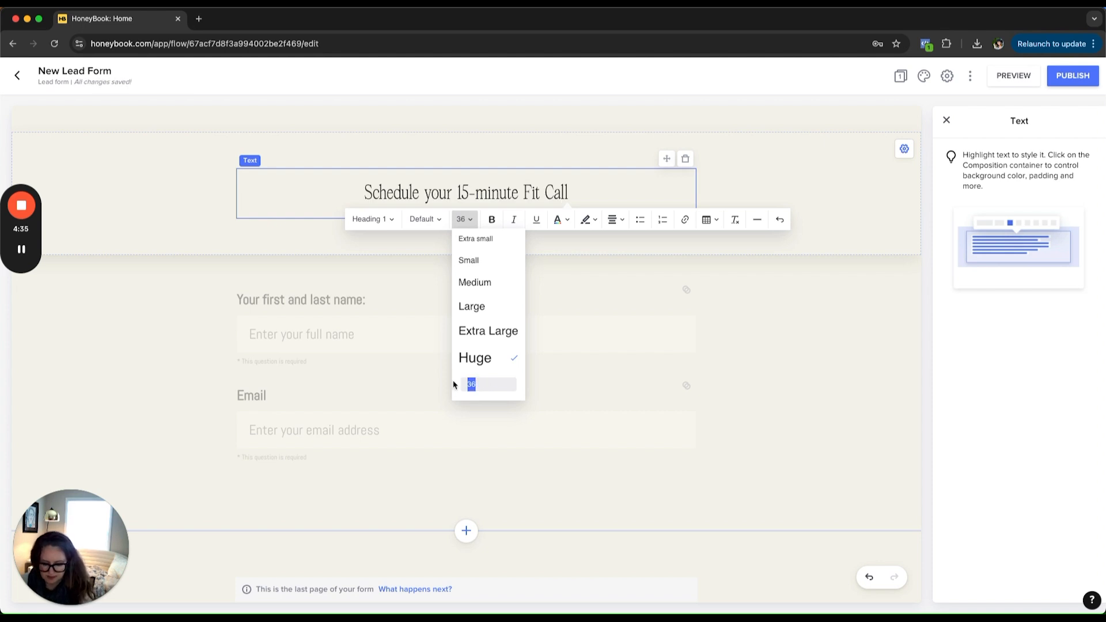
{"action": "type", "text": "48"}
{"action": "key", "text": "Return"}
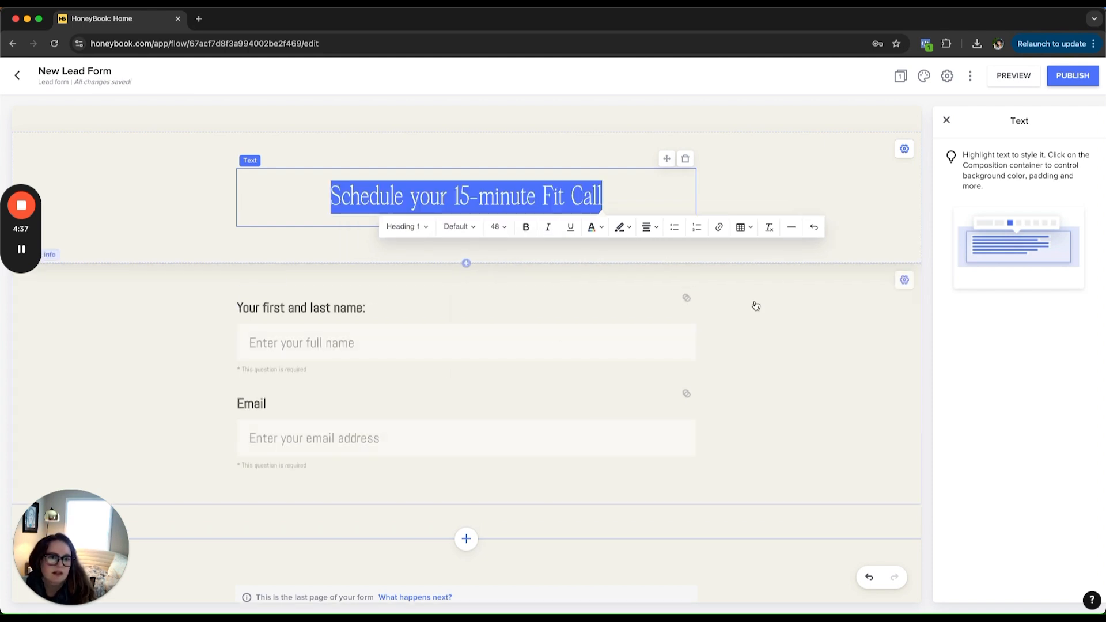
Step: Add text below the heading: "Please choose a date and time below and then fill out the required questions. I look forward to speaking with you soon!"
{"action": "left_click", "coordinate": [755, 306]}
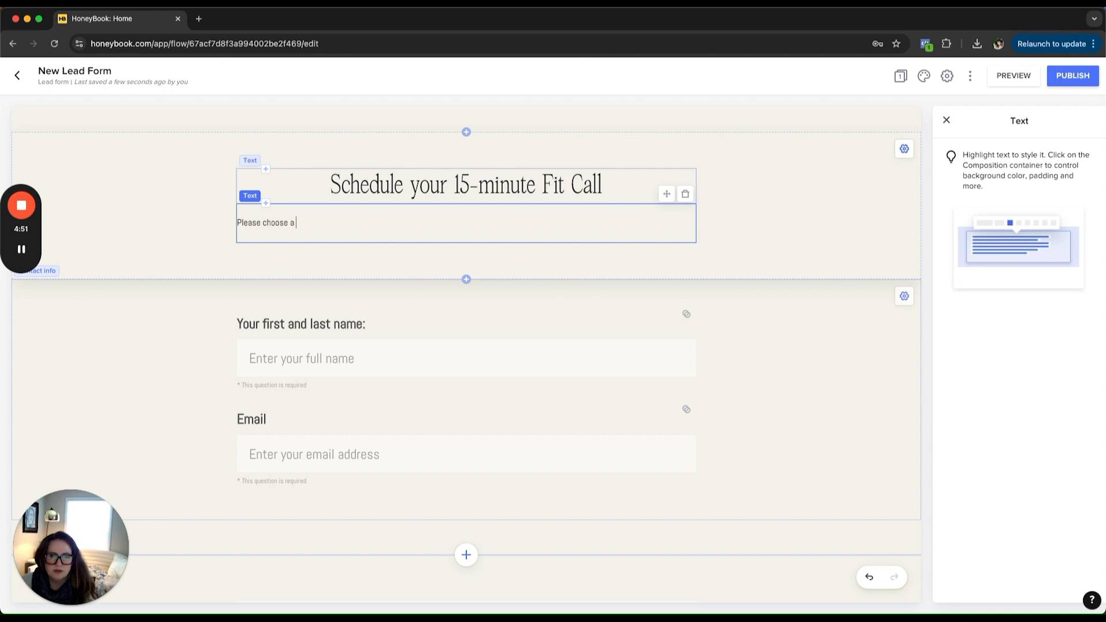
{"action": "type", "text": "d time below and then fill out the require"}
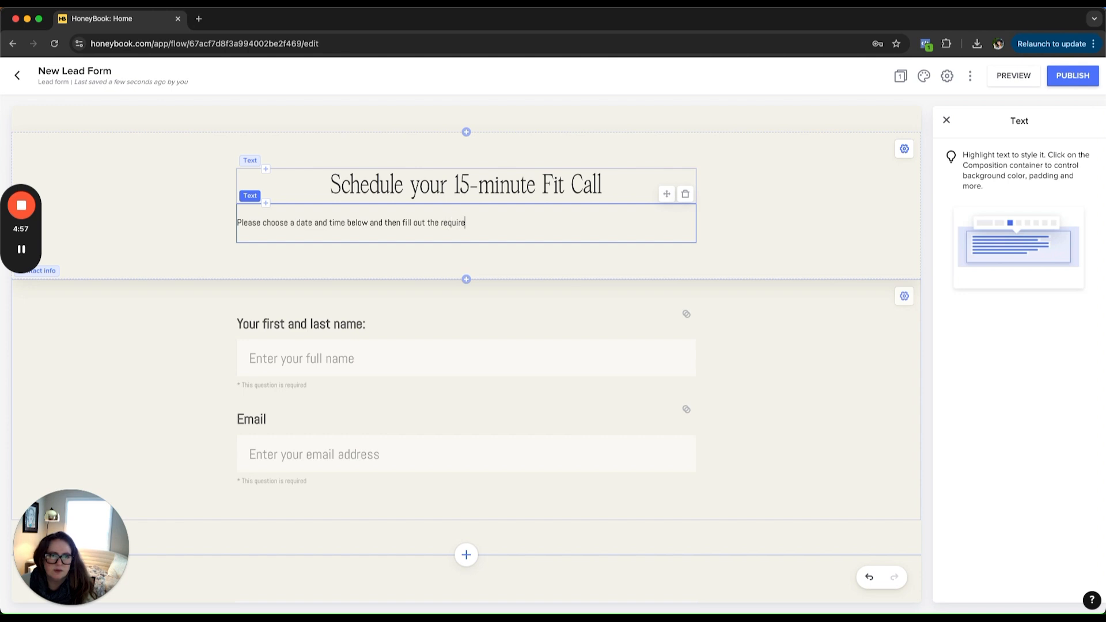
{"action": "type", "text": "stions. I look forward to speaking with you soon!"}
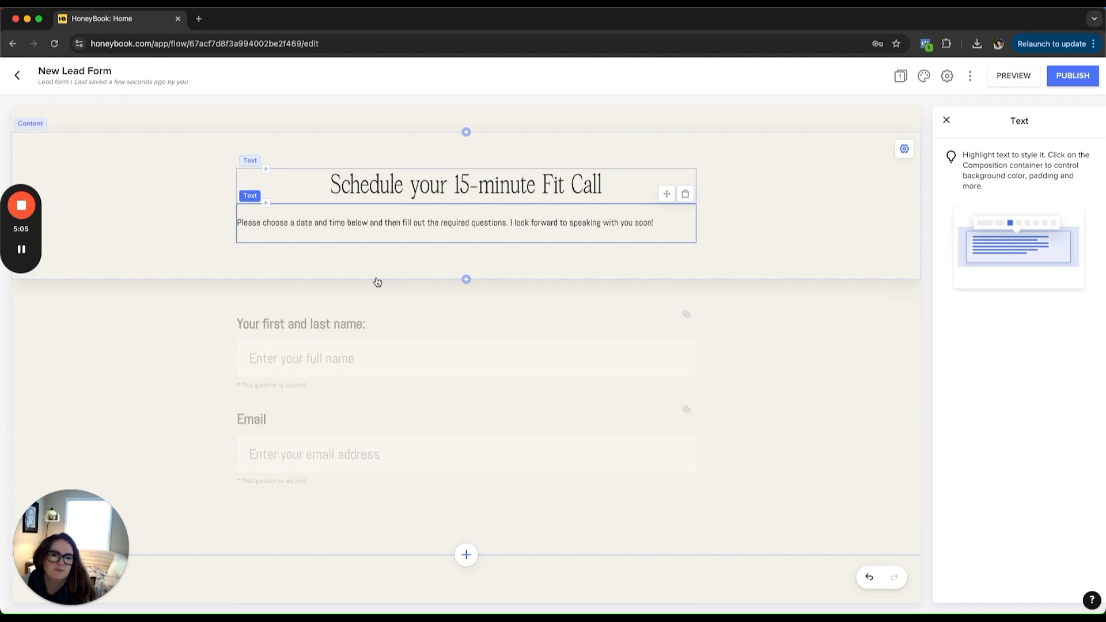
Step: Centre the instruction text below the heading and set its size to Large
{"action": "triple_click", "coordinate": [348, 222]}
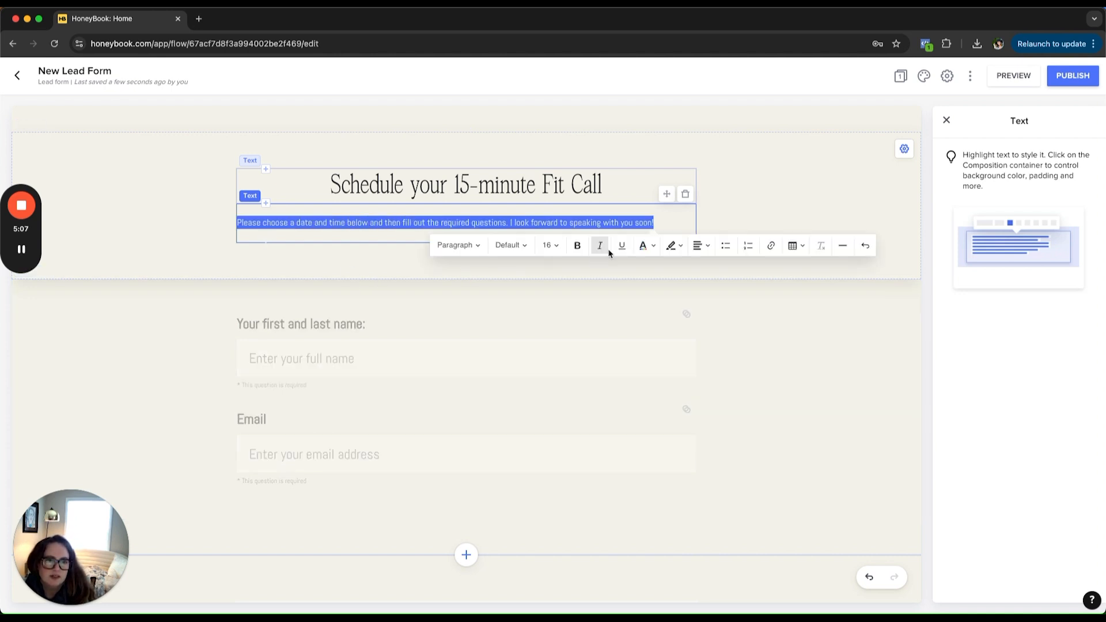
{"action": "left_click", "coordinate": [703, 249]}
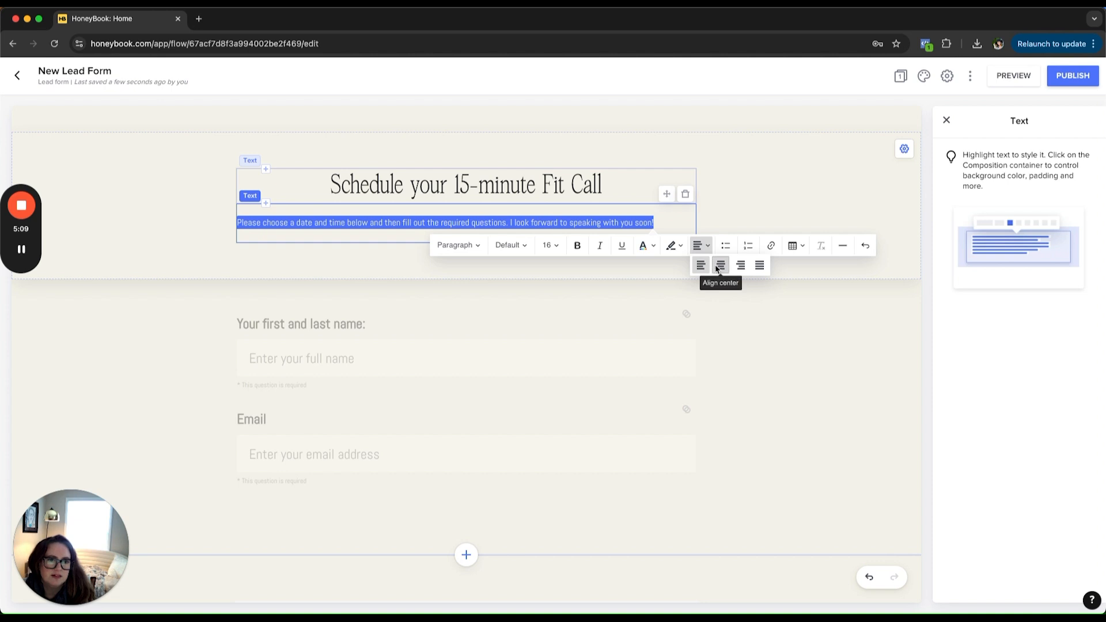
{"action": "left_click", "coordinate": [717, 264]}
{"action": "left_click", "coordinate": [573, 247]}
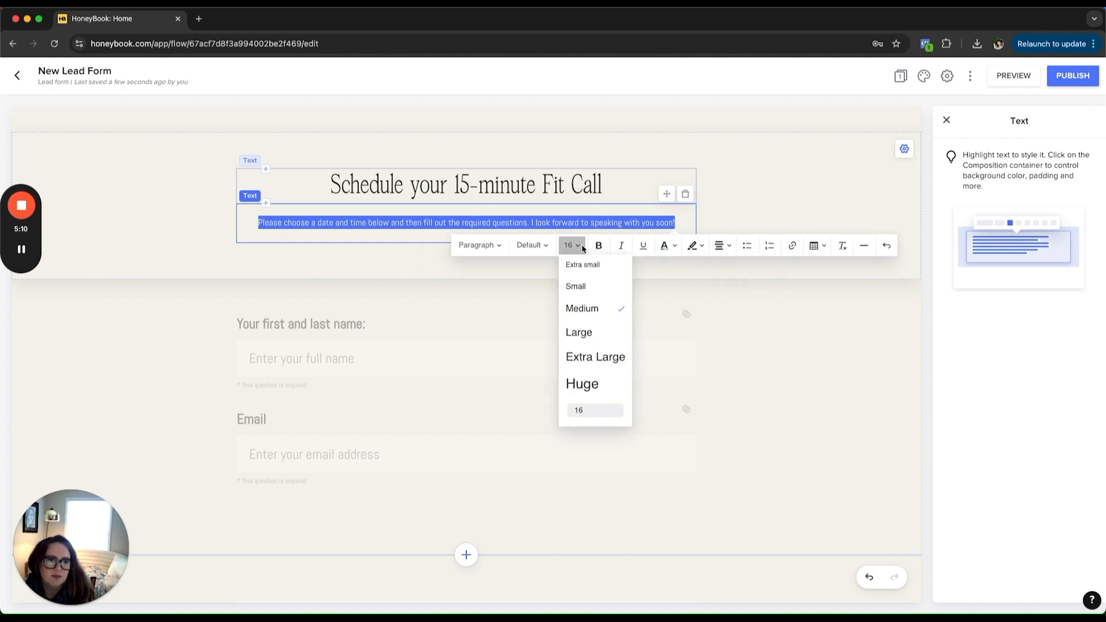
{"action": "left_click", "coordinate": [610, 336]}
{"action": "left_click", "coordinate": [778, 240]}
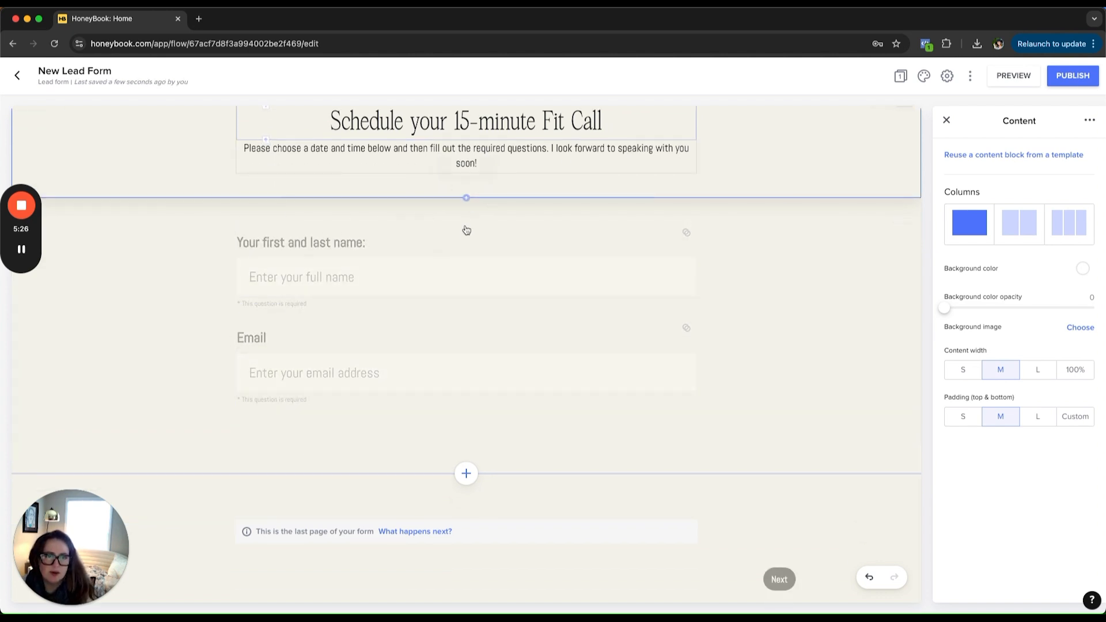
Step: Add a Scheduler block between the intro text and the contact questions, using the "Free 15-minute Fit Call" session
{"action": "left_click", "coordinate": [466, 199]}
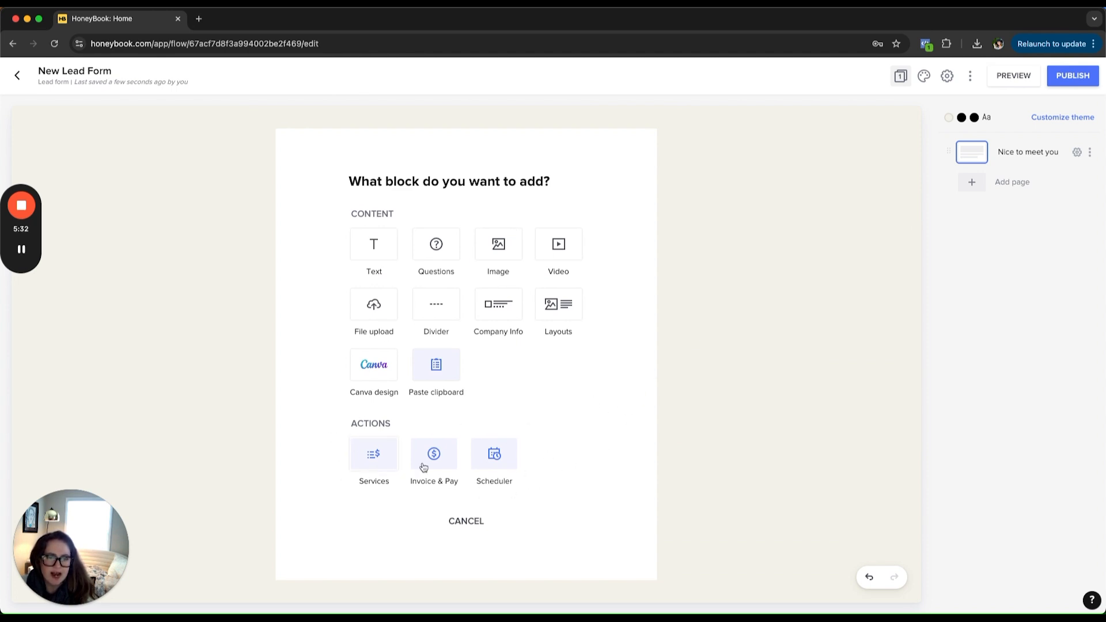
{"action": "left_click", "coordinate": [515, 474]}
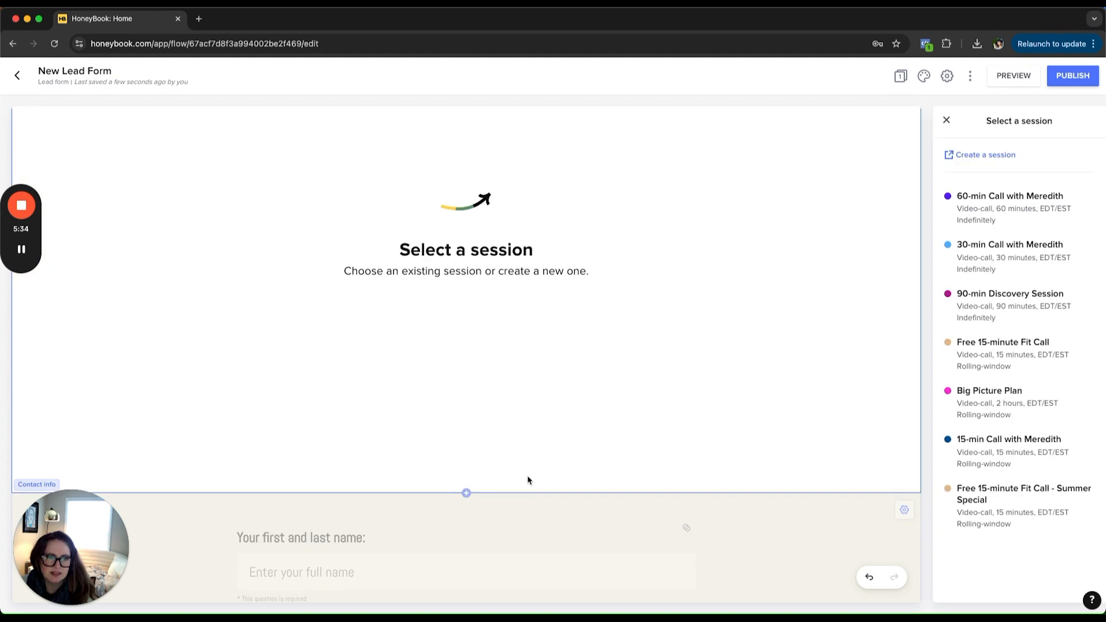
{"action": "left_click", "coordinate": [997, 357]}
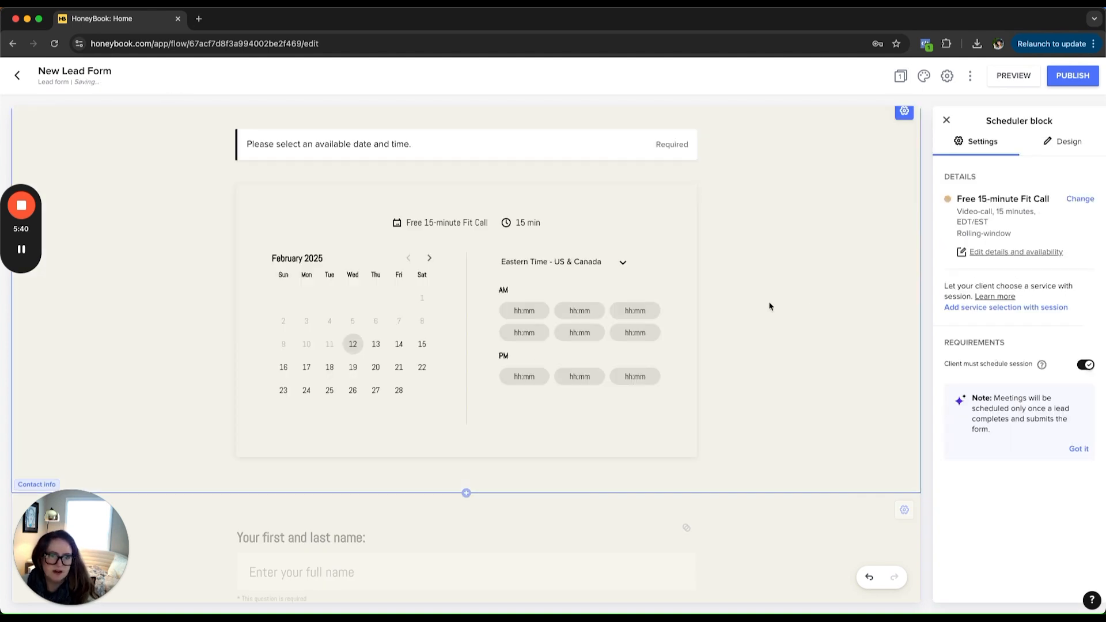
Step: Set the background color of the Scheduler block's calendar theme to white (#FFFFFF)
{"action": "scroll", "coordinate": [893, 324], "scroll_direction": "up", "scroll_amount": 3}
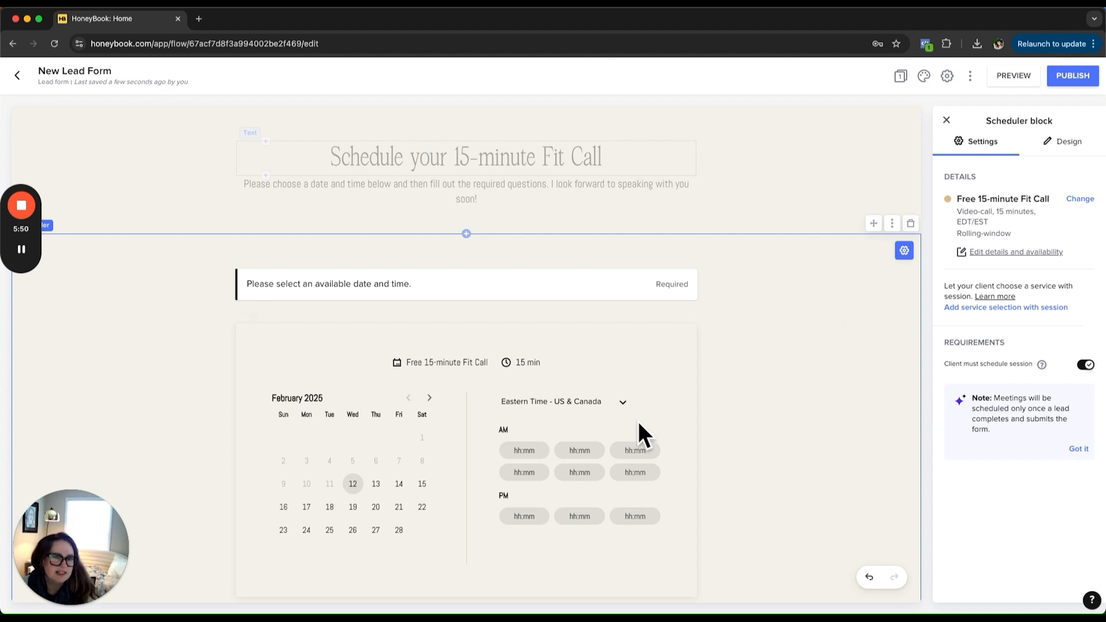
{"action": "left_click", "coordinate": [1064, 145]}
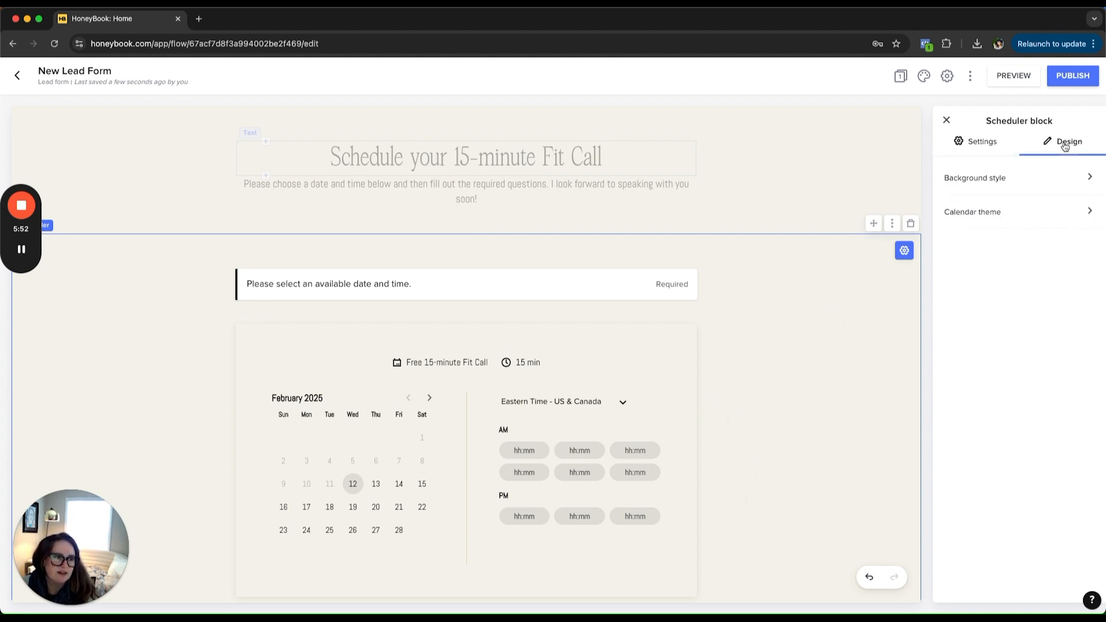
{"action": "left_click", "coordinate": [1001, 214]}
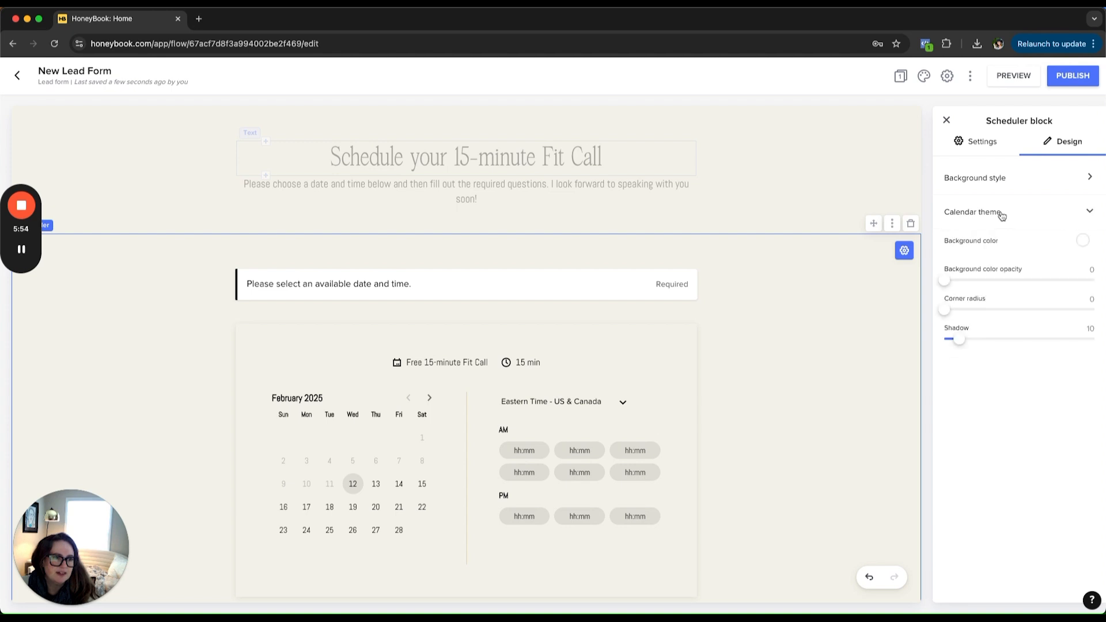
{"action": "left_click", "coordinate": [1083, 241]}
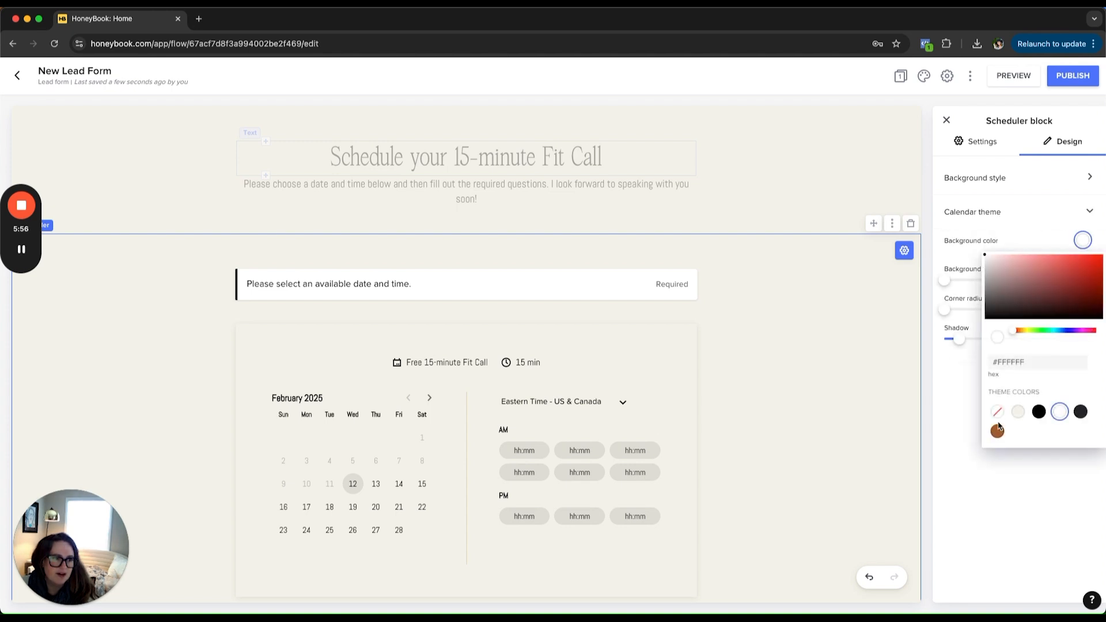
{"action": "left_click", "coordinate": [1059, 413]}
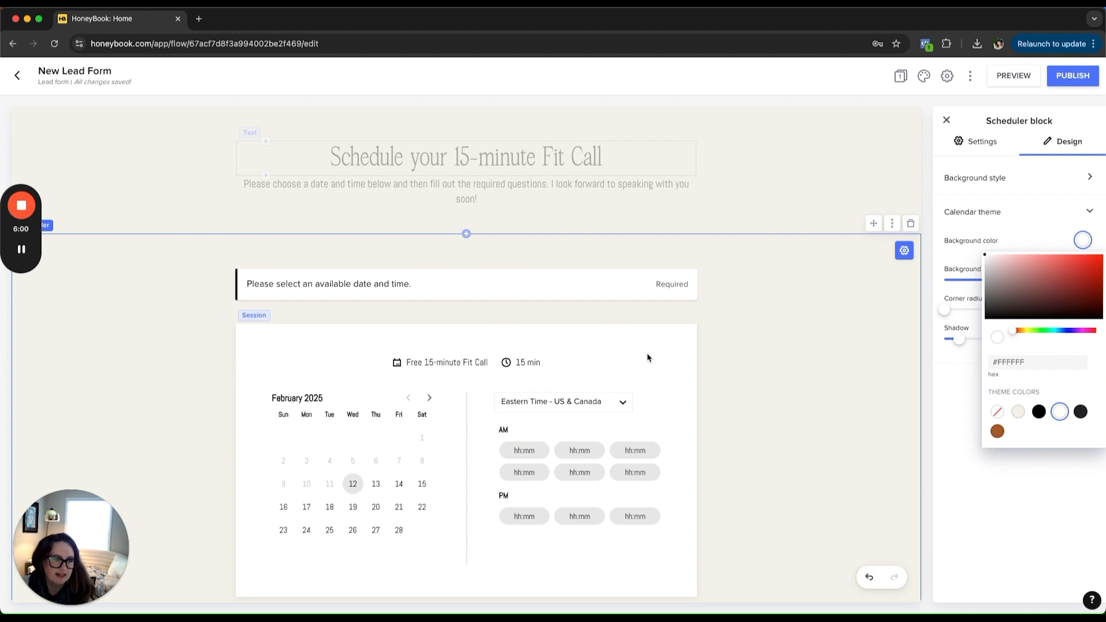
{"action": "left_click", "coordinate": [966, 392]}
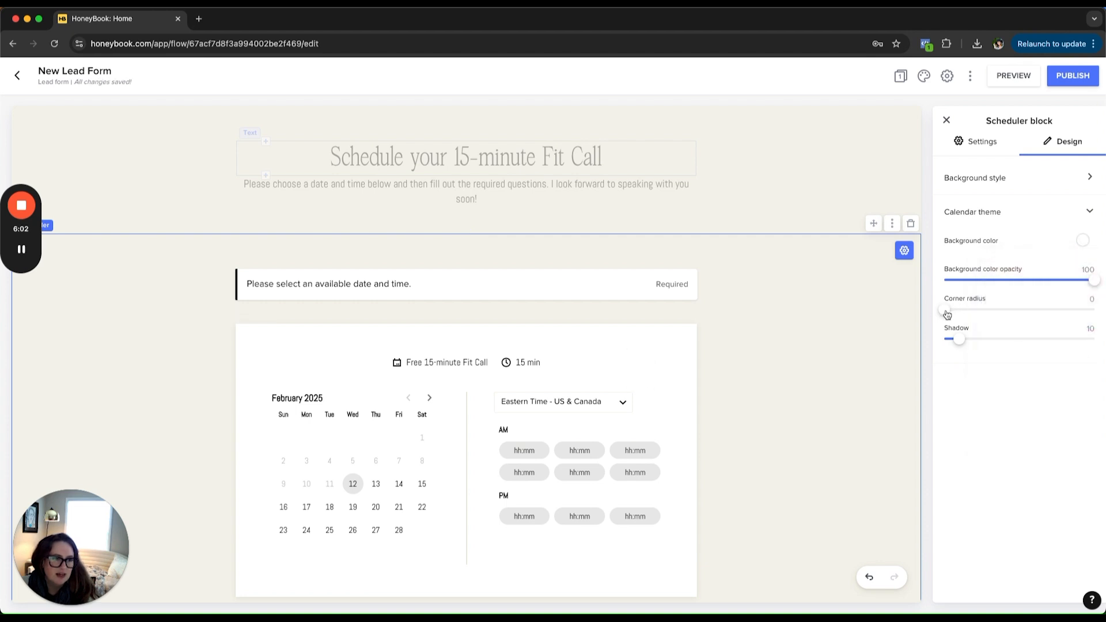
Step: Set the calendar's corner radius to 5 and its shadow to 6, and close the block settings
{"action": "left_click_drag", "start_coordinate": [946, 314], "coordinate": [963, 314]}
{"action": "left_click_drag", "start_coordinate": [960, 341], "coordinate": [951, 341]}
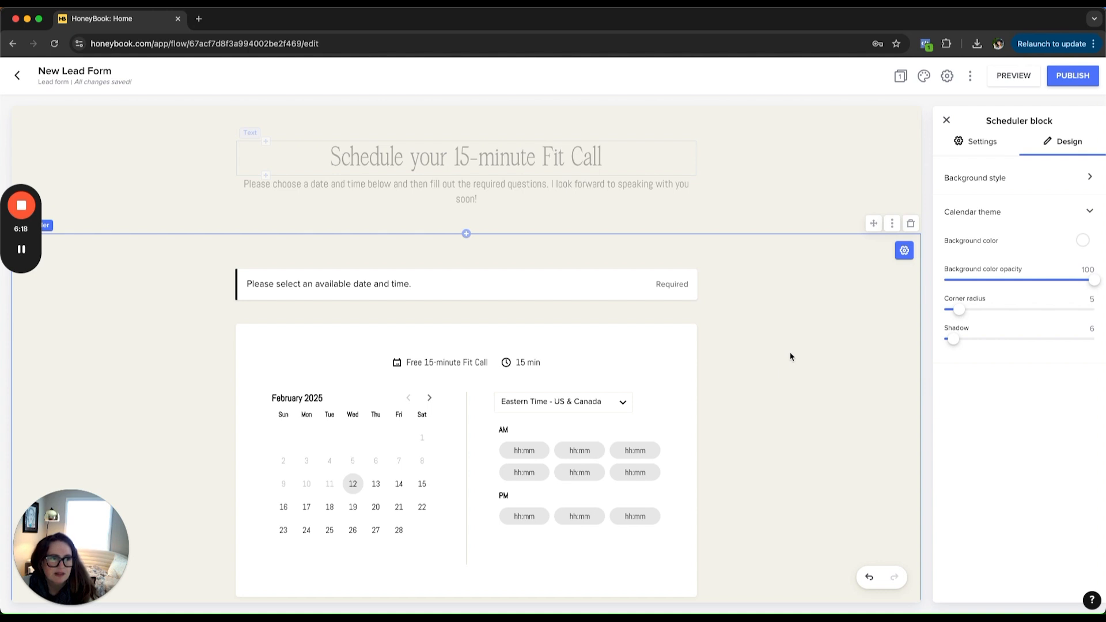
{"action": "left_click", "coordinate": [946, 120]}
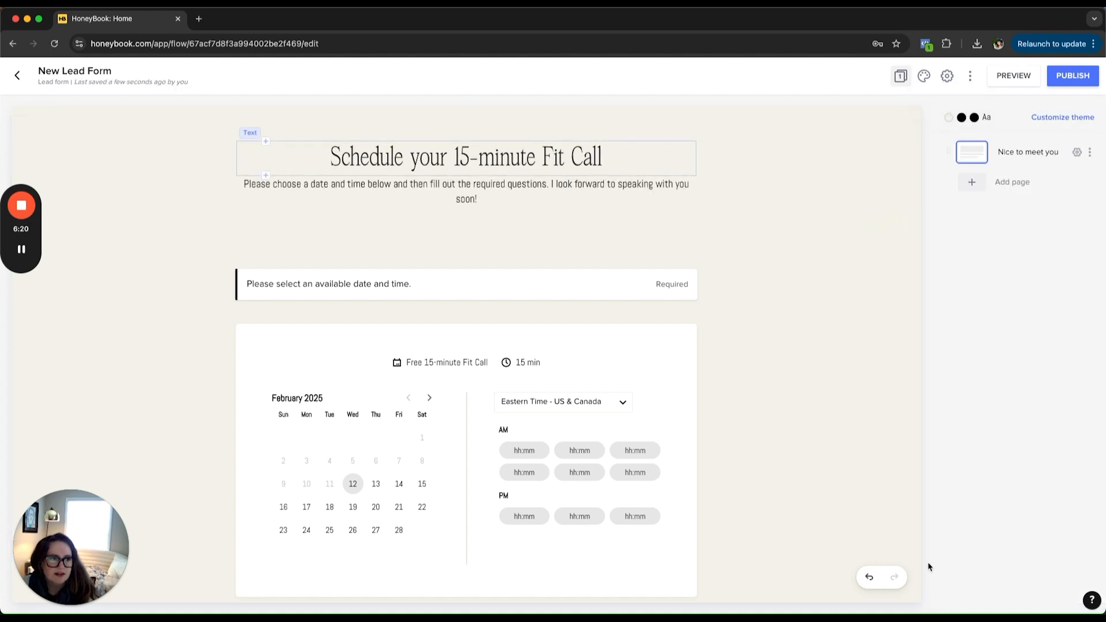
Step: Rename the form's "Nice to meet you" page to "Scheduler"
{"action": "left_click", "coordinate": [1017, 153]}
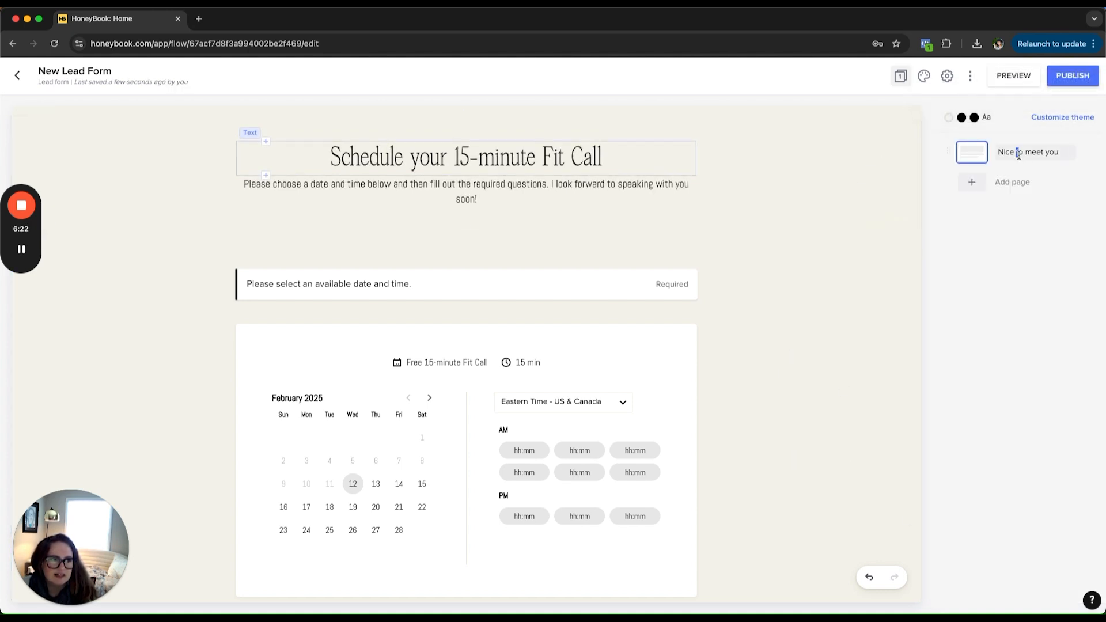
{"action": "triple_click", "coordinate": [1007, 151]}
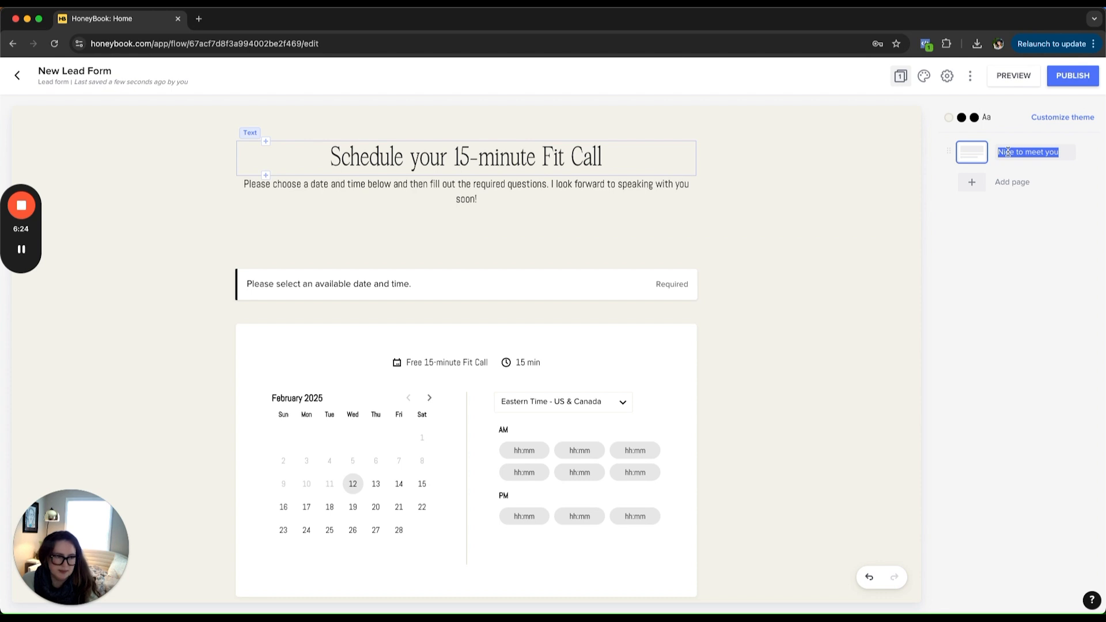
{"action": "type", "text": "Sche"}
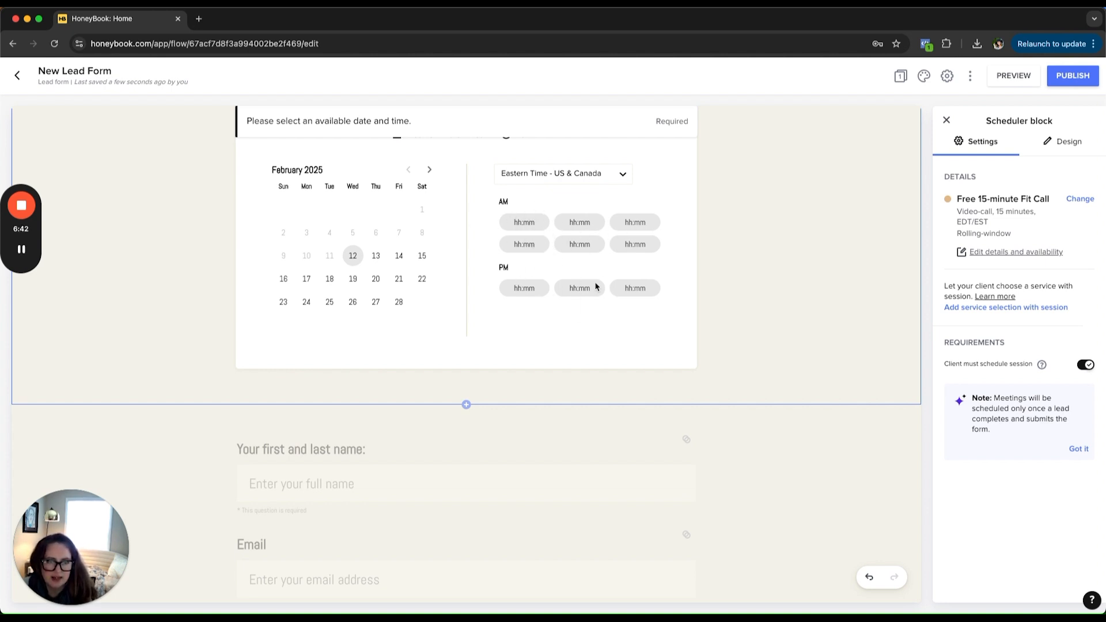
Step: Add a one-question block below the contact questions with the question "When are you looking to start your project?"
{"action": "scroll", "coordinate": [594, 286], "scroll_direction": "down", "scroll_amount": 4}
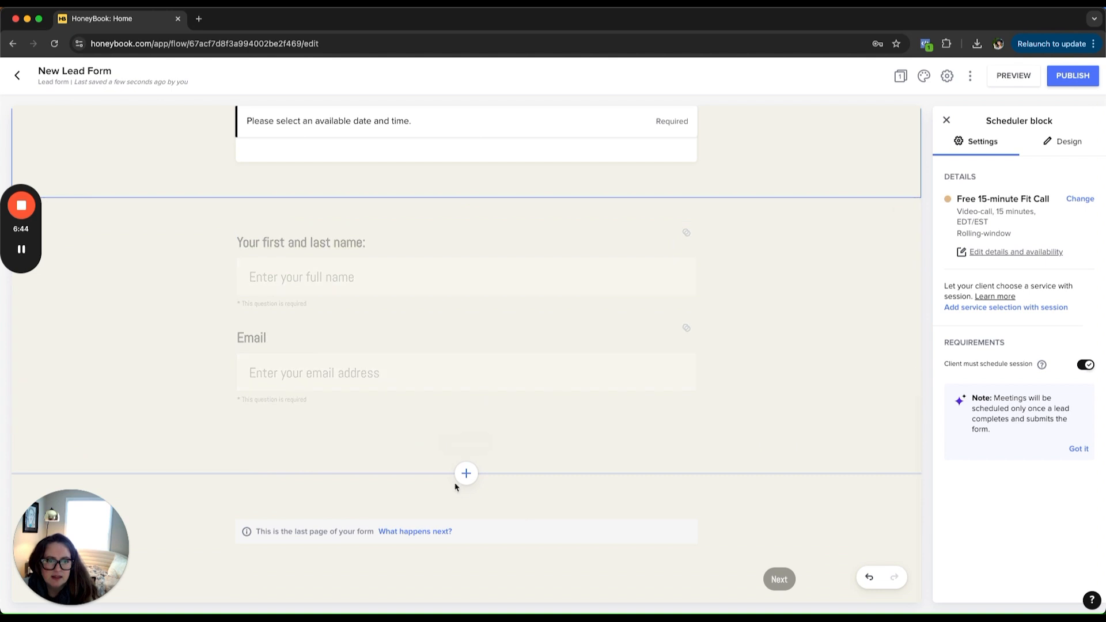
{"action": "left_click", "coordinate": [395, 439]}
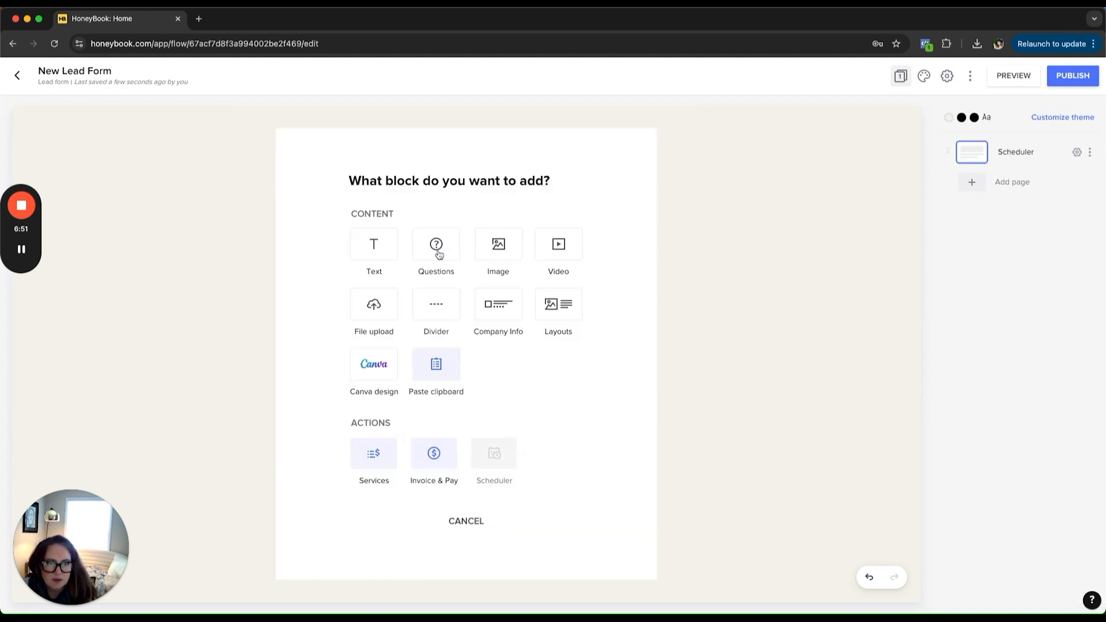
{"action": "left_click", "coordinate": [437, 247]}
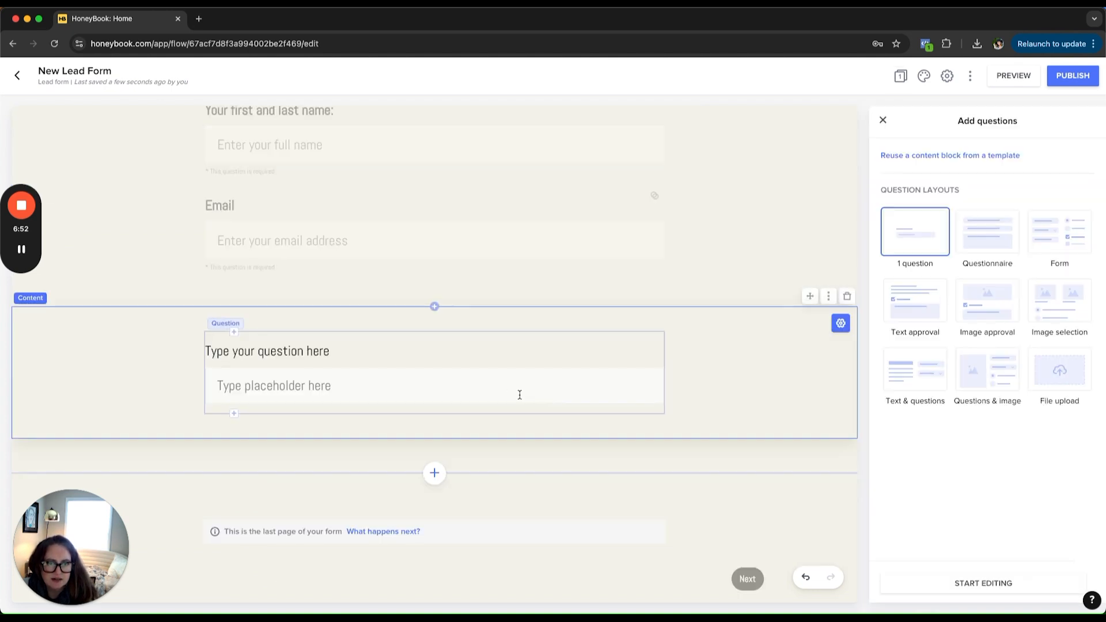
{"action": "left_click", "coordinate": [247, 357]}
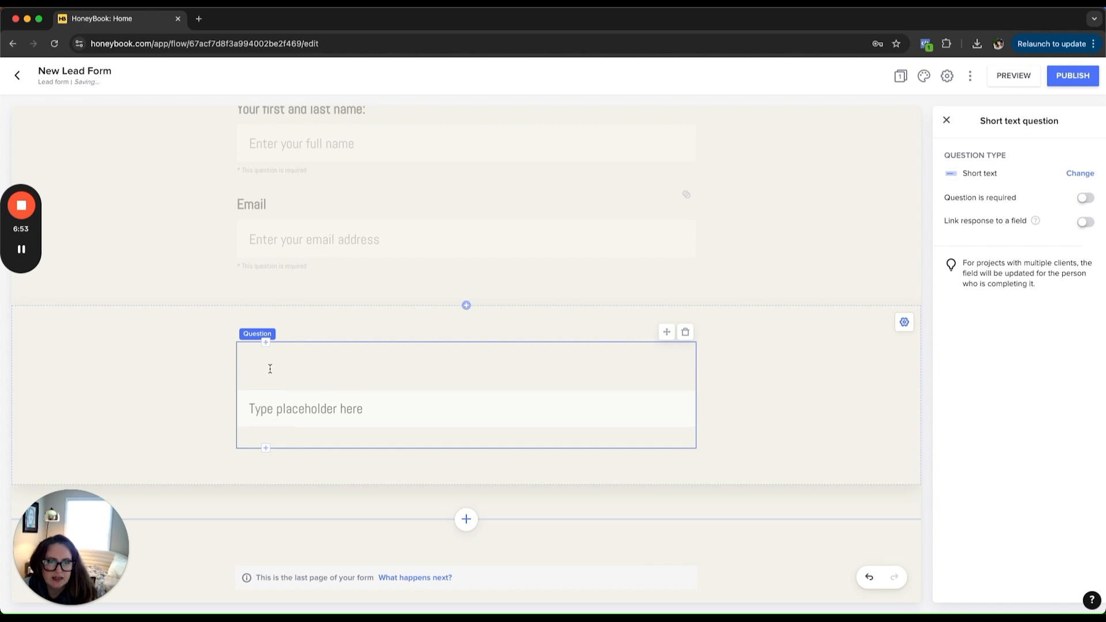
{"action": "type", "text": "When "}
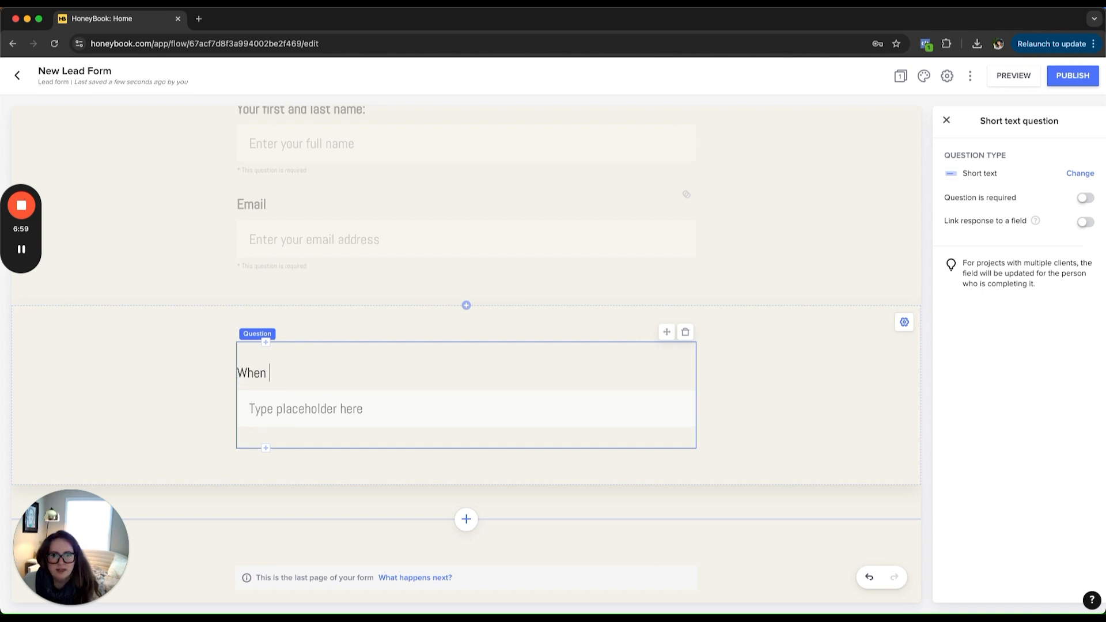
{"action": "type", "text": "are you looking to "}
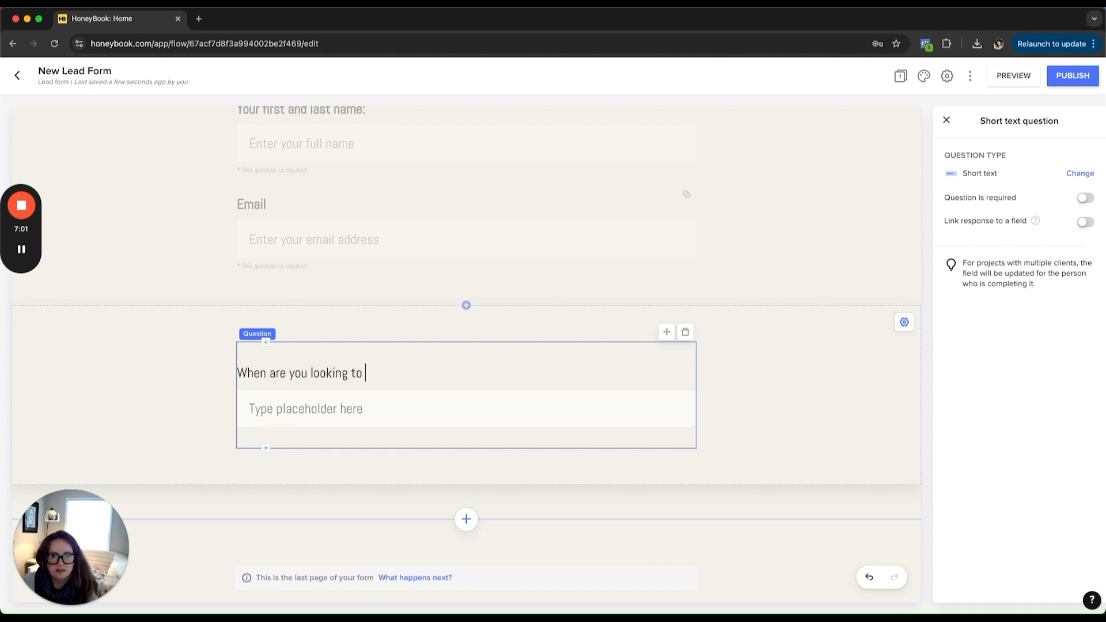
{"action": "type", "text": "start your project?"}
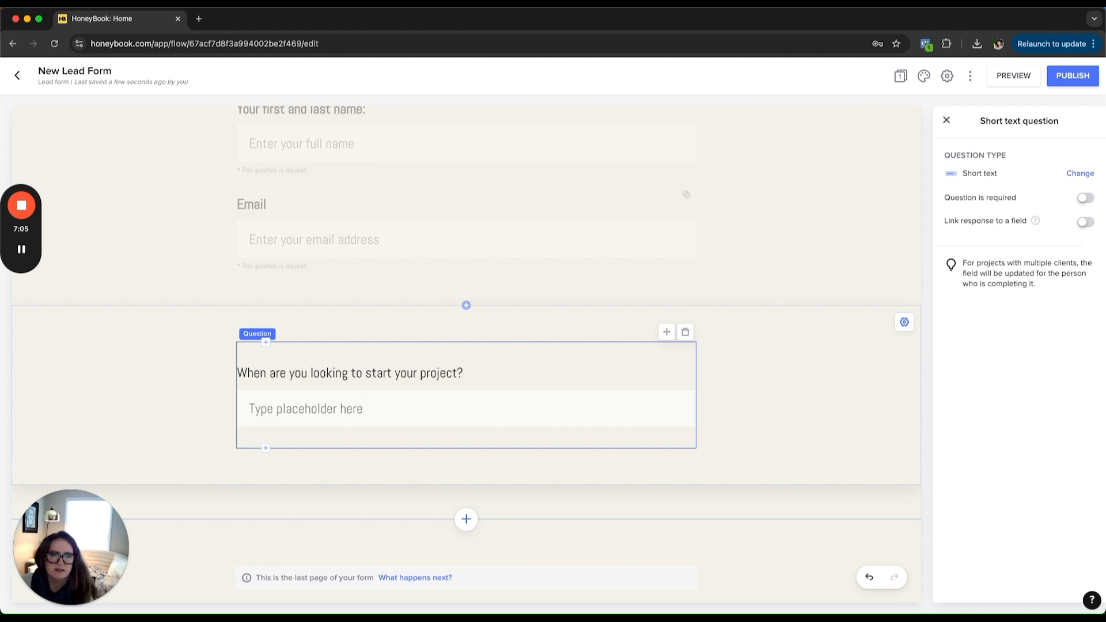
Step: Change the project start question to Single choice and enter "As soon as possible." and "In the next 2 to 3 weeks." as options 1 and 2
{"action": "left_click", "coordinate": [1075, 175]}
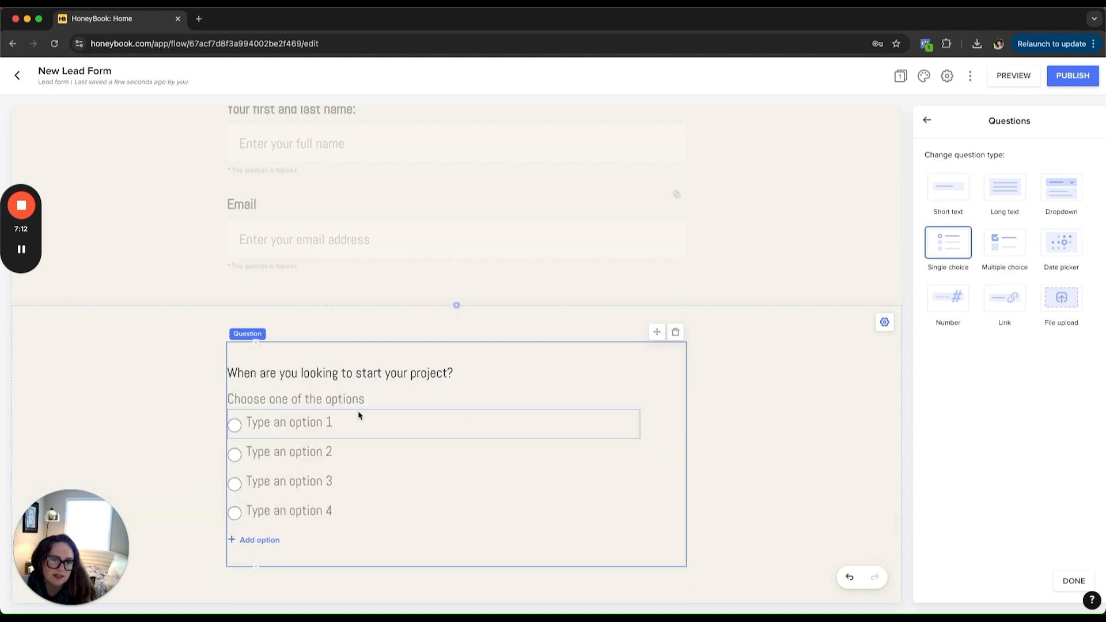
{"action": "left_click", "coordinate": [297, 421]}
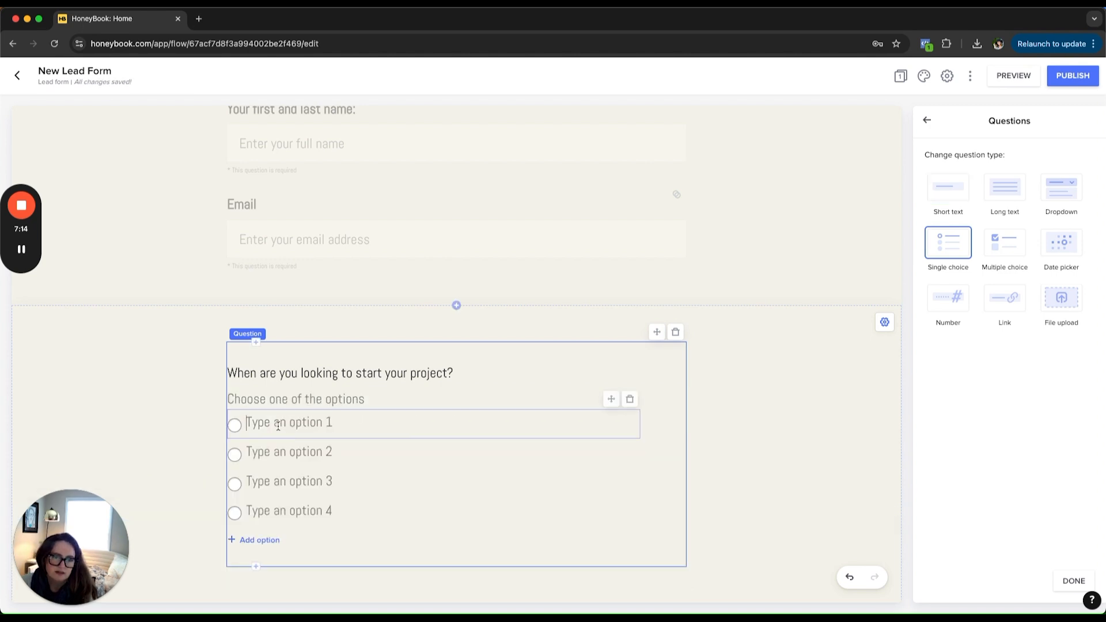
{"action": "type", "text": "As a"}
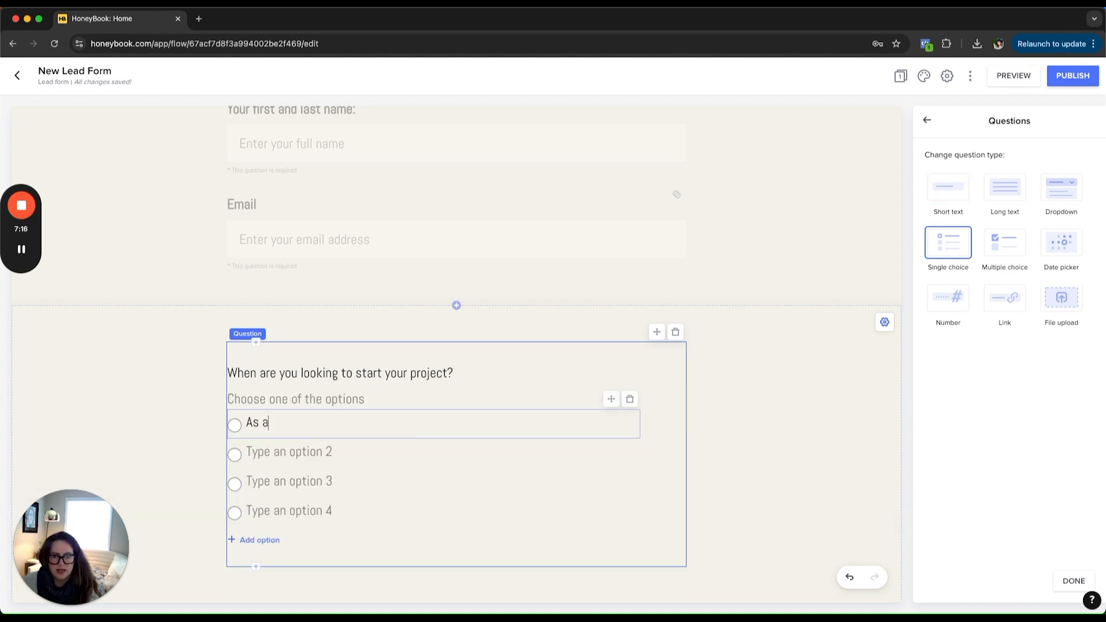
{"action": "type", "text": "oon as possible."}
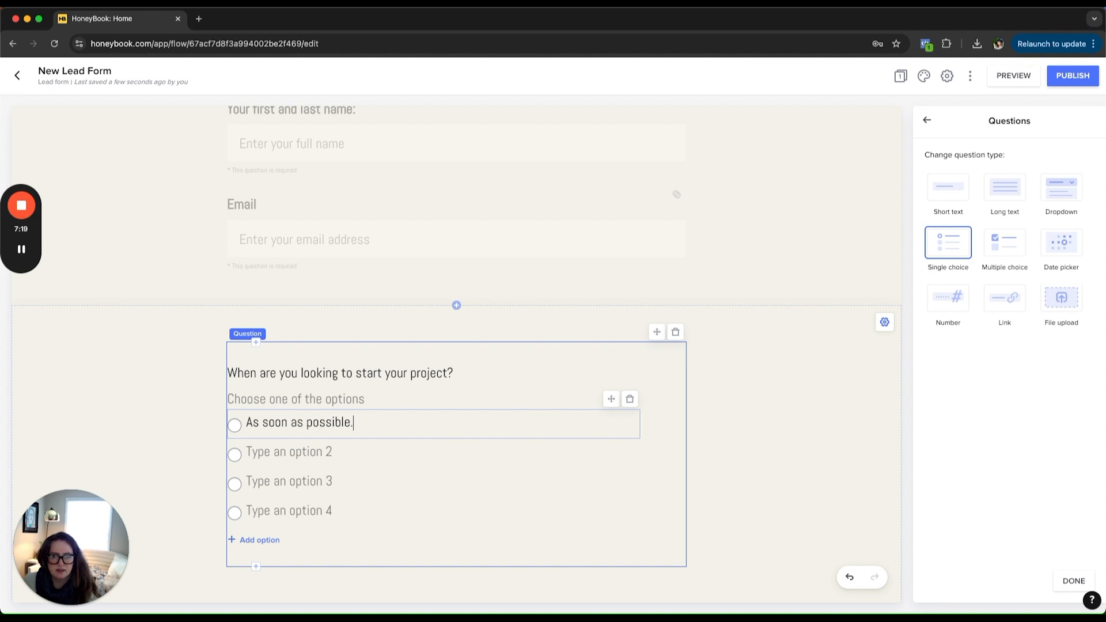
{"action": "left_click", "coordinate": [282, 452]}
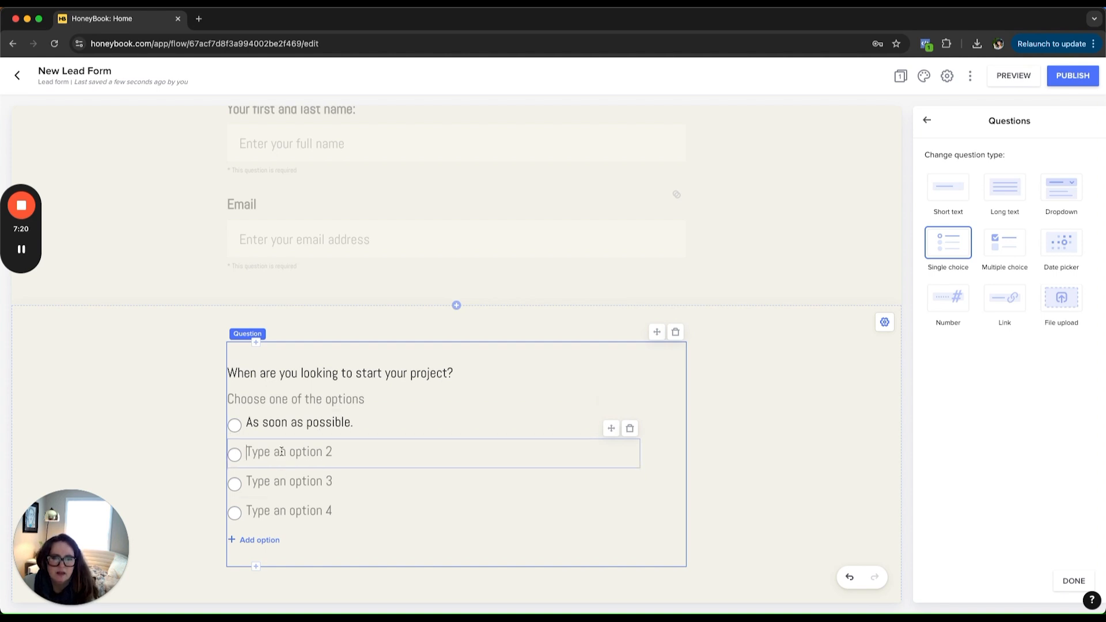
{"action": "type", "text": "In the next 2 to"}
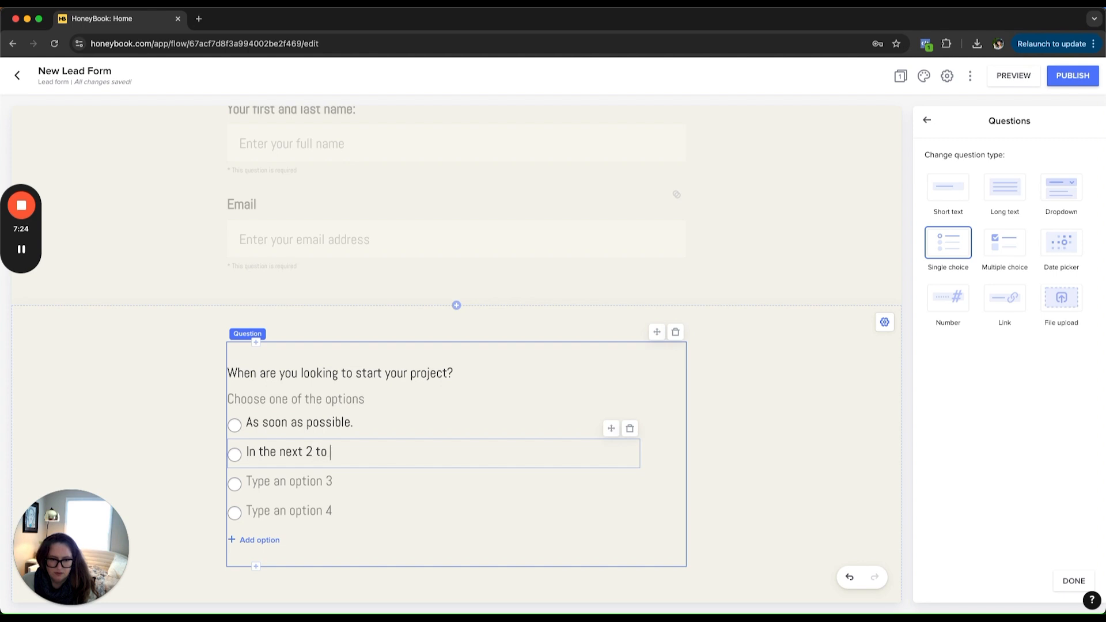
{"action": "type", "text": " 3 weeks."}
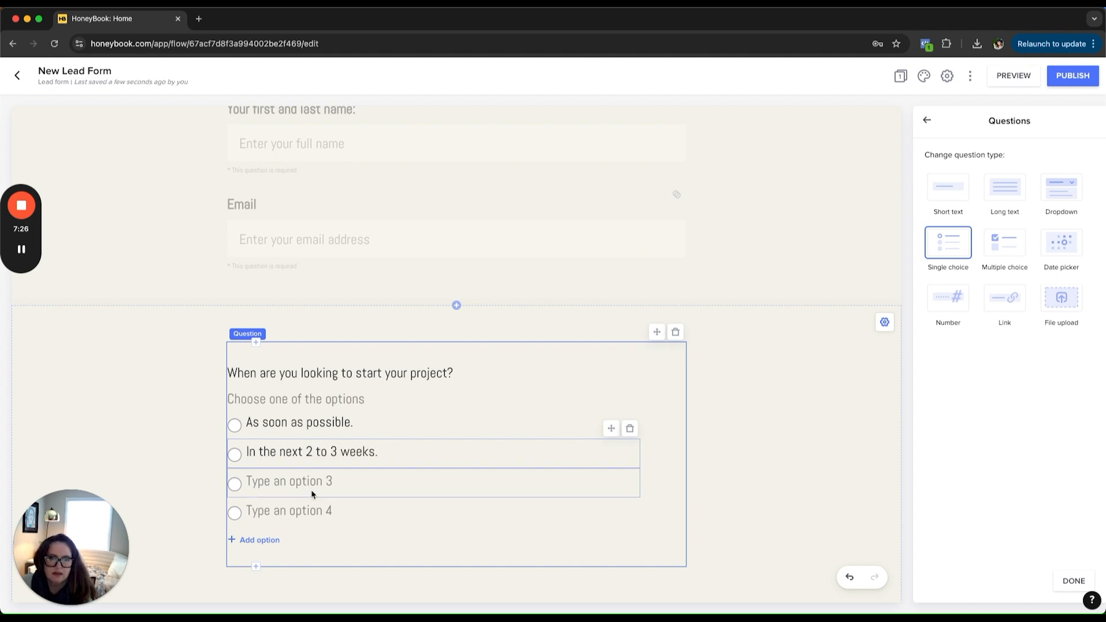
Step: Enter "Not for another month or so." and "I'm just gathering information at this stage." as options 3 and 4, and make the question required
{"action": "left_click", "coordinate": [304, 483]}
{"action": "type", "text": "Not for another month or so."}
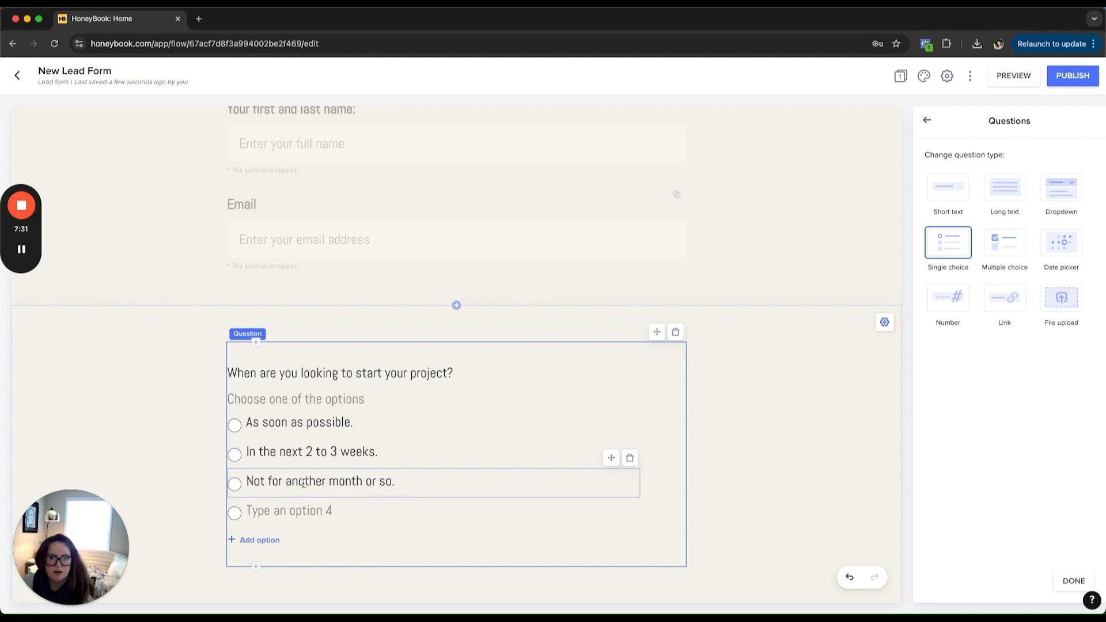
{"action": "left_click", "coordinate": [297, 512]}
{"action": "type", "text": "I'm j"}
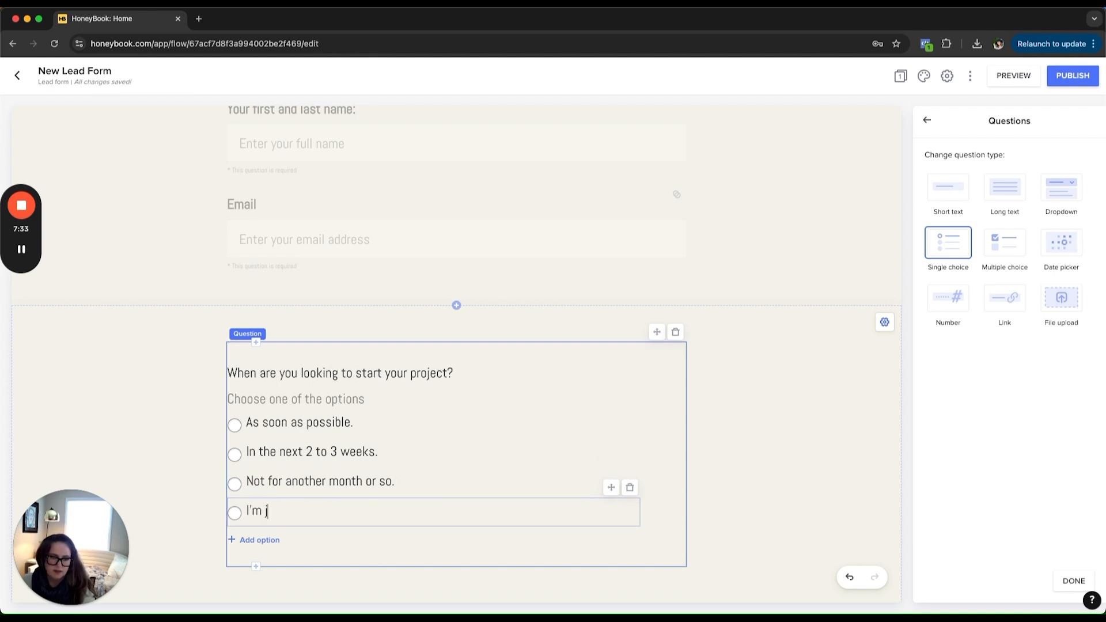
{"action": "type", "text": "ust gathering information"}
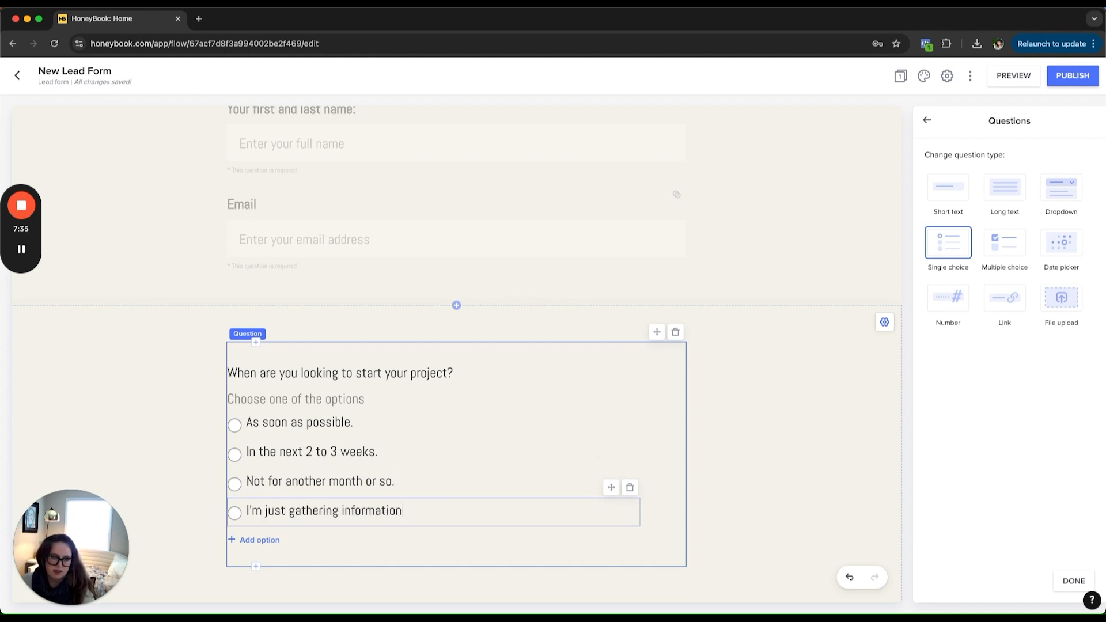
{"action": "type", "text": " at this stage."}
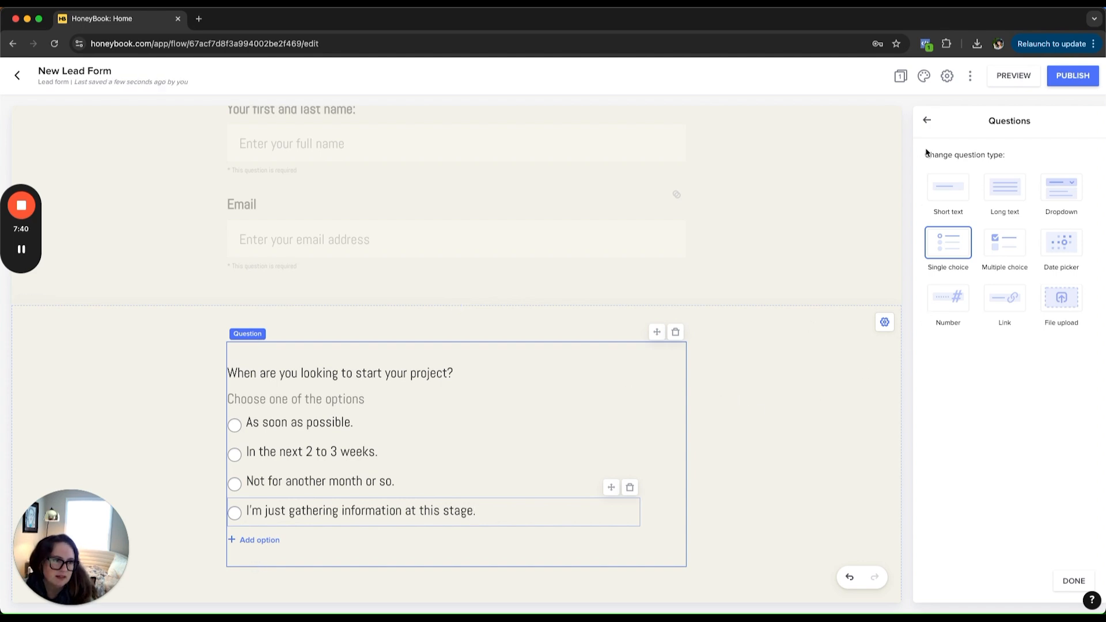
{"action": "left_click", "coordinate": [926, 120]}
{"action": "left_click", "coordinate": [1085, 197]}
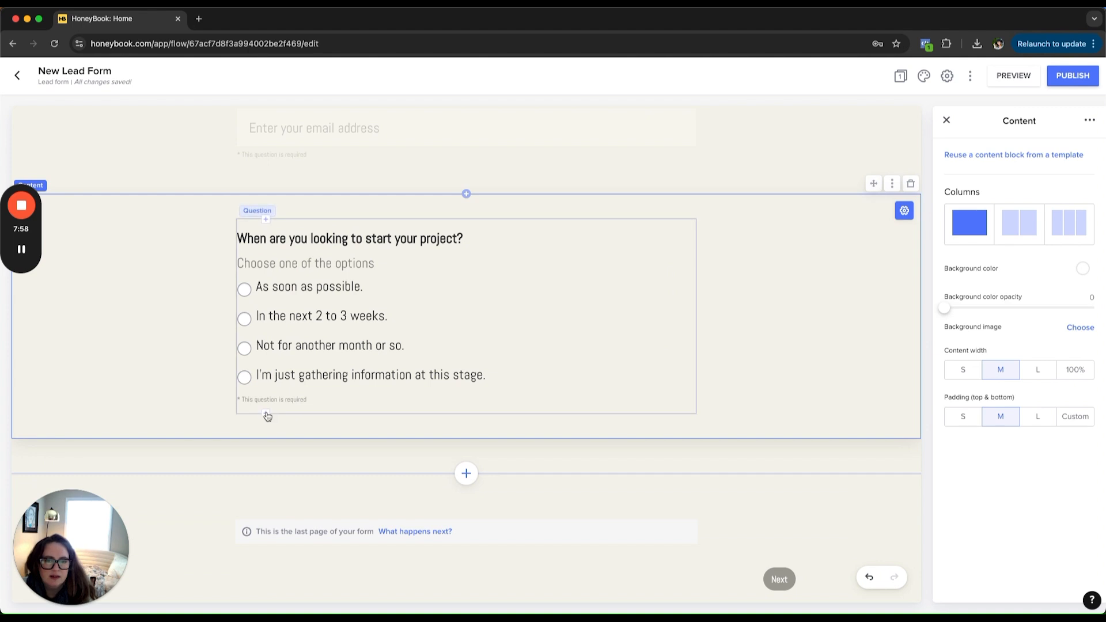
Step: Add a question below the project start question reading "How did you hear about us?" and make its text bold
{"action": "left_click", "coordinate": [265, 413]}
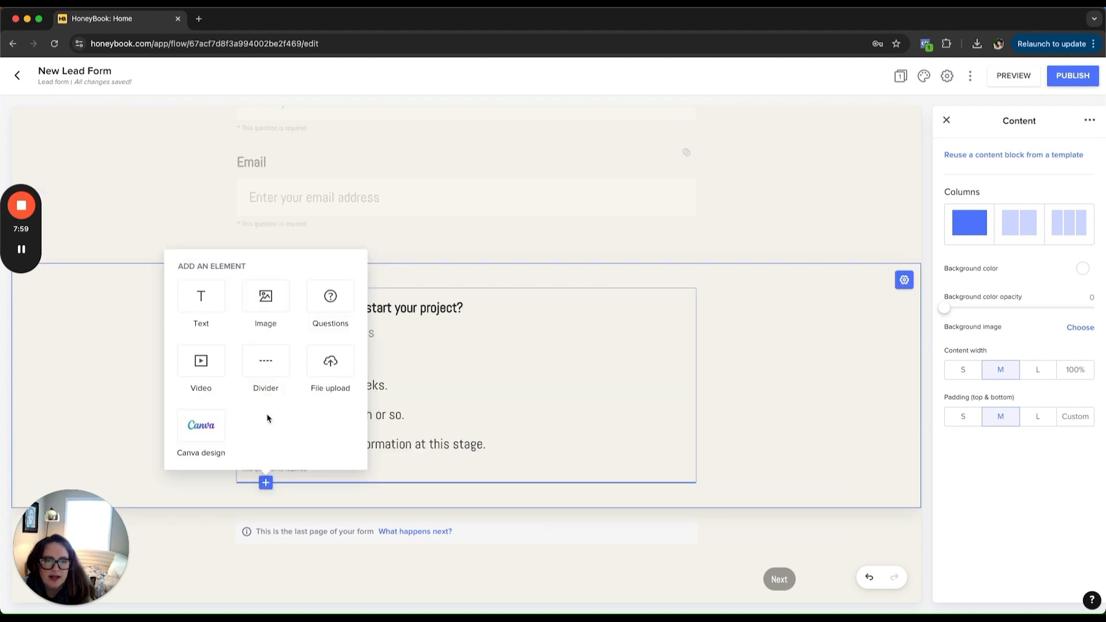
{"action": "left_click", "coordinate": [351, 311]}
{"action": "left_click", "coordinate": [328, 462]}
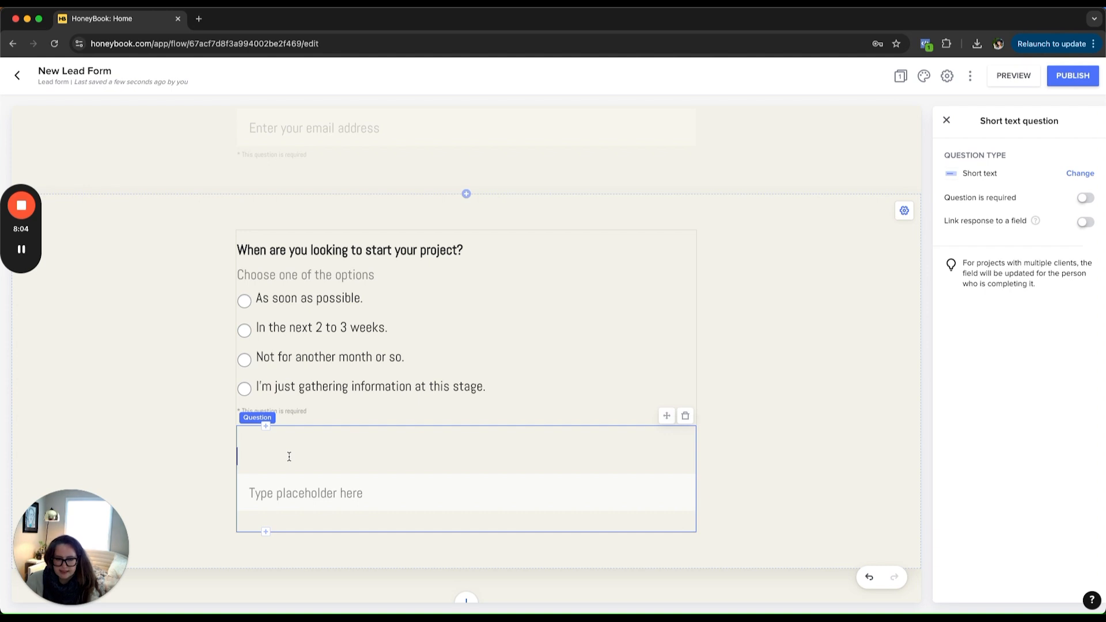
{"action": "type", "text": "How di yo"}
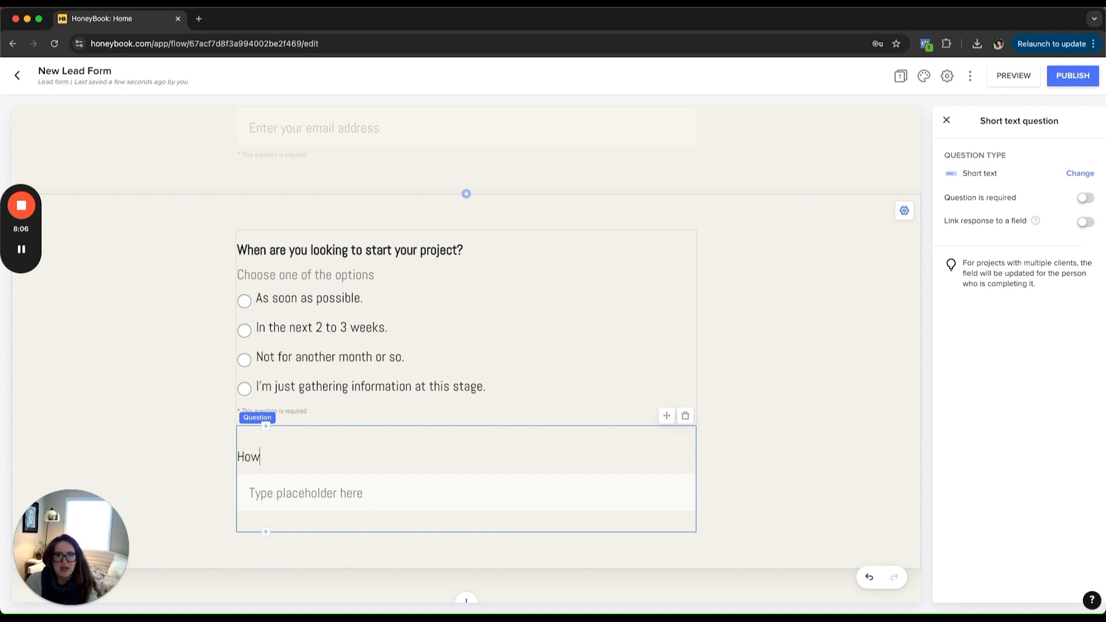
{"action": "key", "text": "BackSpace"}
{"action": "key", "text": "BackSpace"}
{"action": "key", "text": "BackSpace"}
{"action": "type", "text": "d you hear about us?"}
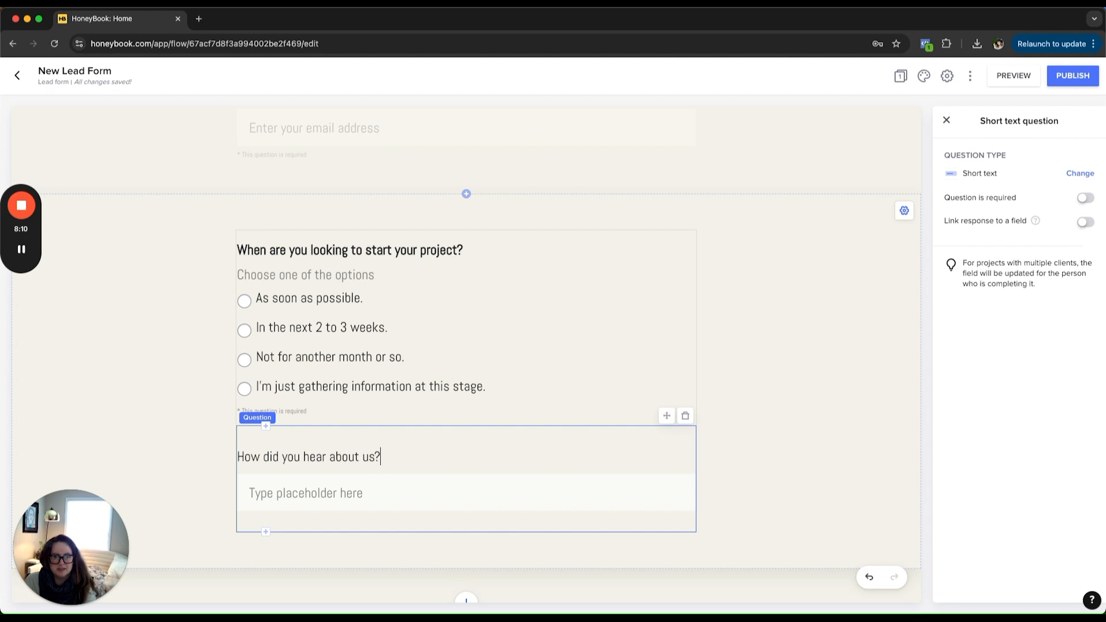
{"action": "left_click", "coordinate": [647, 478]}
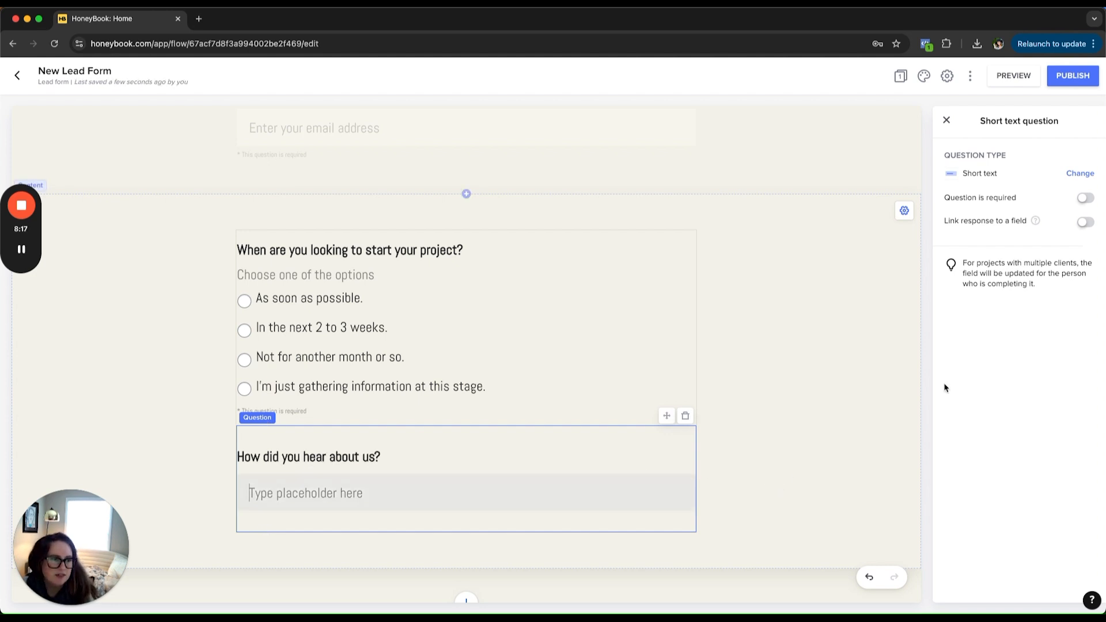
Step: Change the "How did you hear about us?" question to a Dropdown and enter "Referral" as its first option
{"action": "left_click", "coordinate": [1079, 173]}
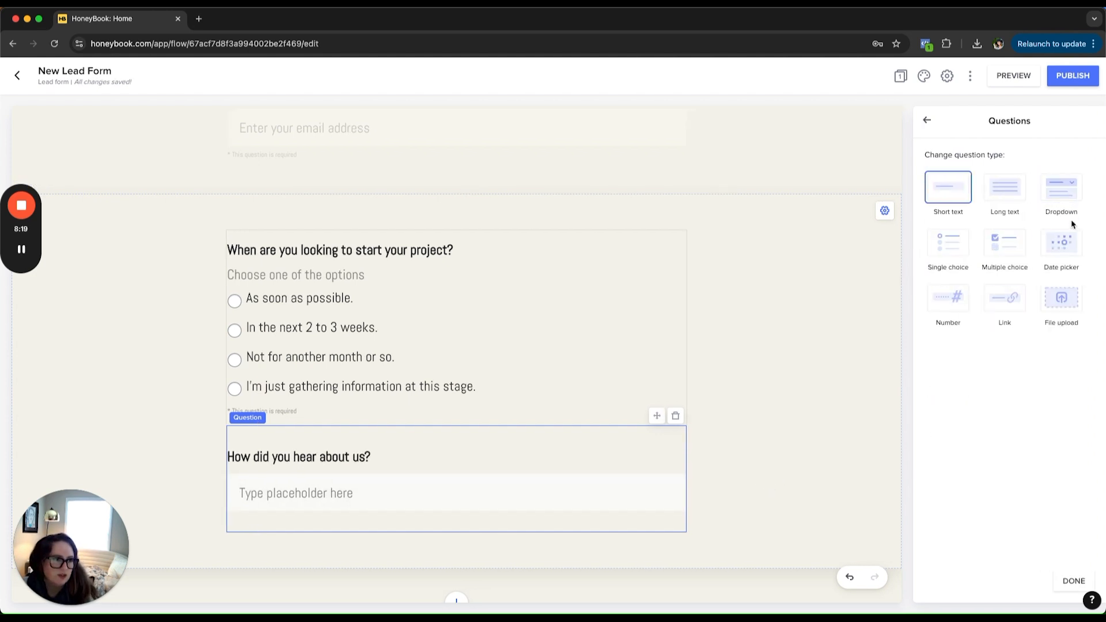
{"action": "left_click", "coordinate": [1064, 196]}
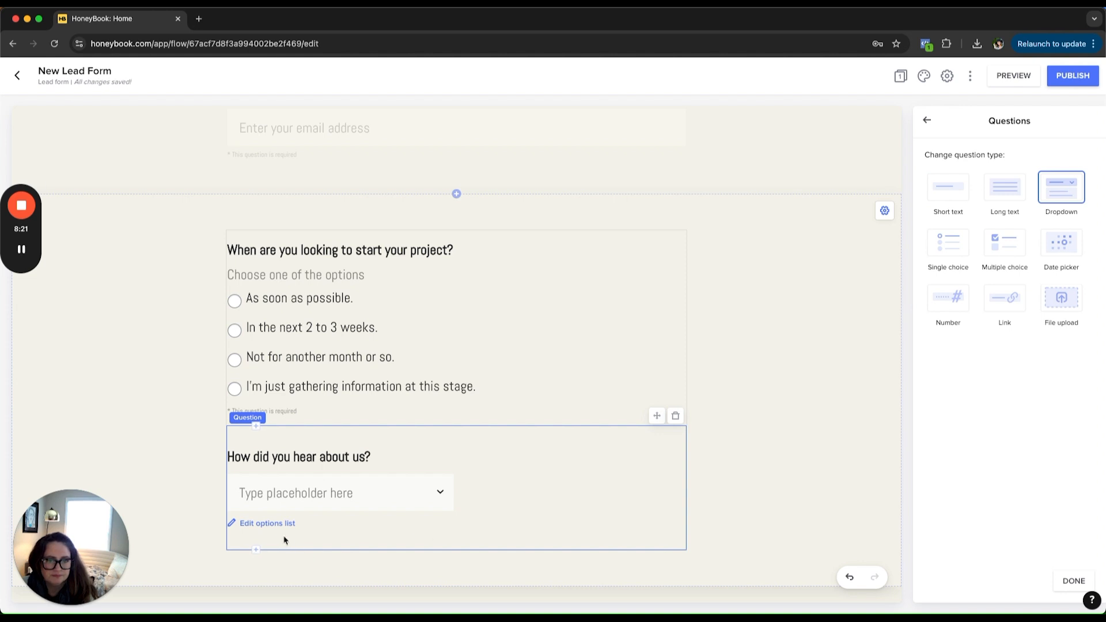
{"action": "left_click", "coordinate": [271, 524]}
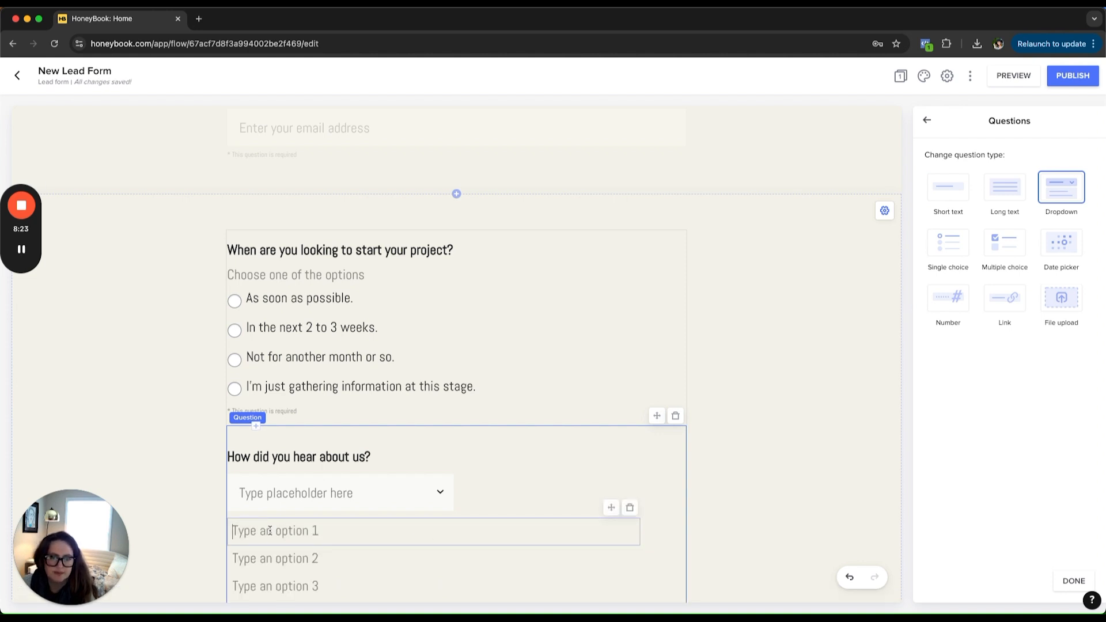
{"action": "type", "text": "Referral"}
{"action": "scroll", "coordinate": [279, 576], "scroll_direction": "up", "scroll_amount": 1}
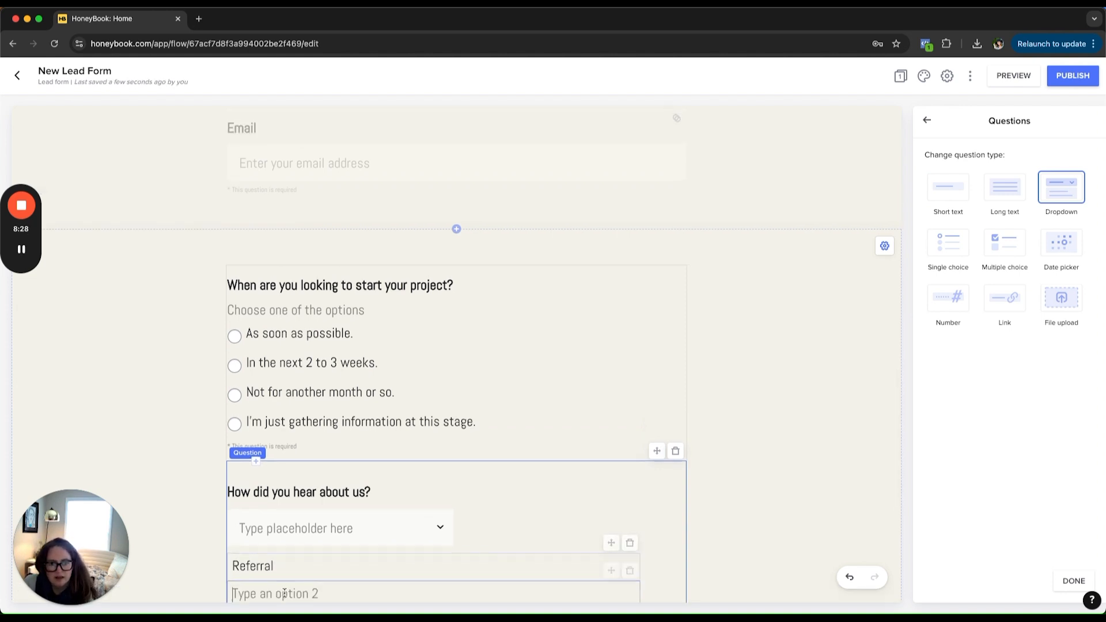
Step: Enter "MagnoliaRabbit.com" and "Lumia Coach Training" as options 2 and 3 of the "How did you hear about us?" dropdown
{"action": "left_click", "coordinate": [283, 592]}
{"action": "type", "text": "Mag"}
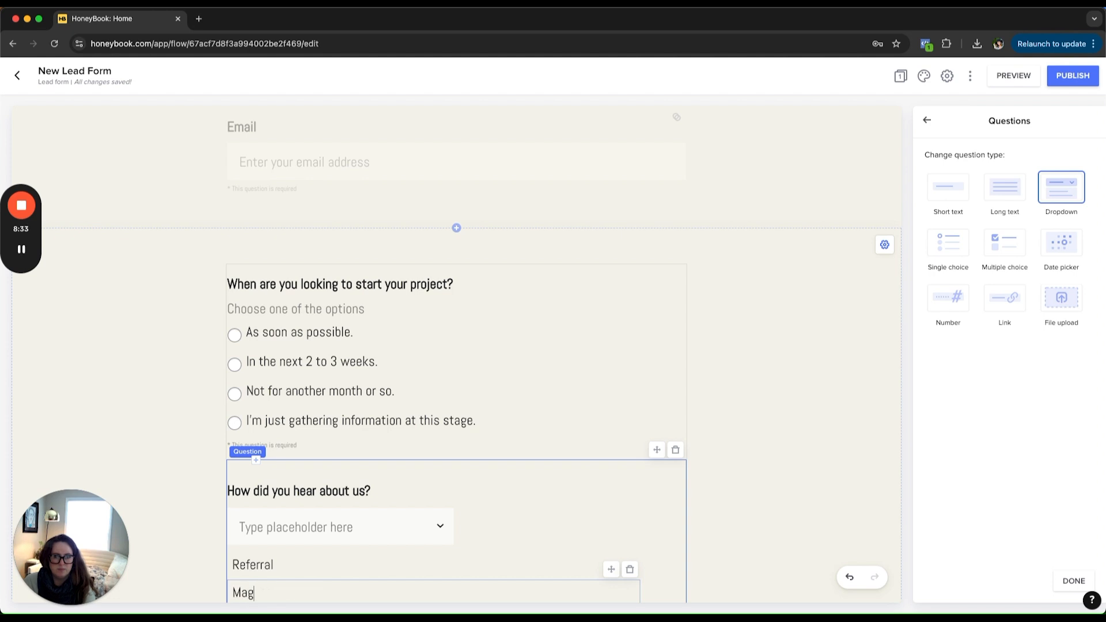
{"action": "type", "text": "noliaRabbit.com"}
{"action": "key", "text": "Return"}
{"action": "scroll", "coordinate": [313, 575], "scroll_direction": "down", "scroll_amount": 4}
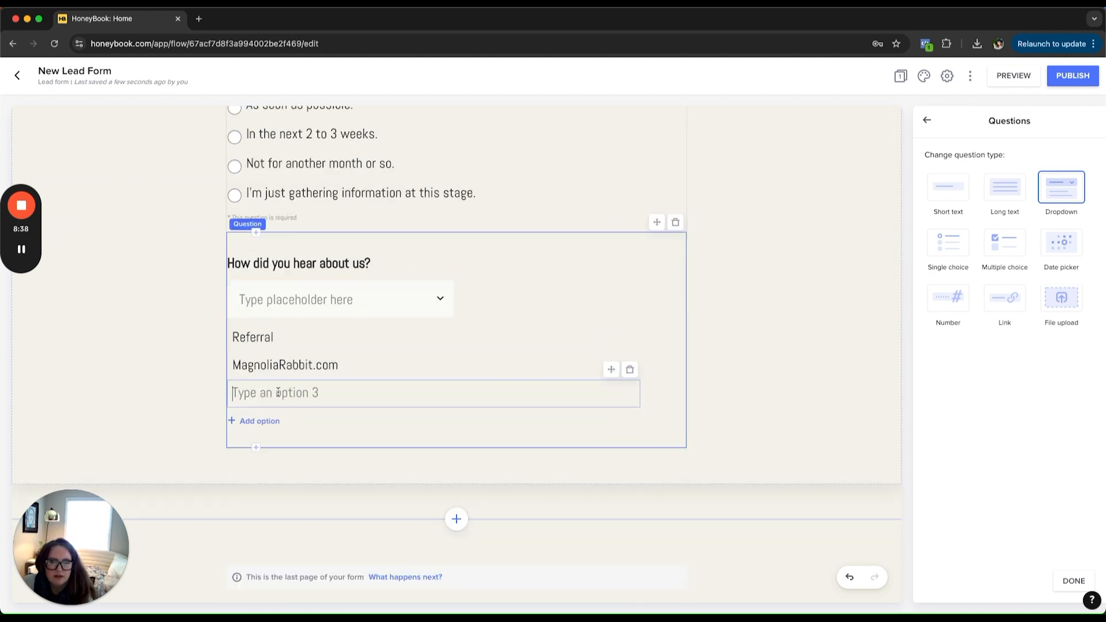
{"action": "type", "text": "Lumia Coach Training"}
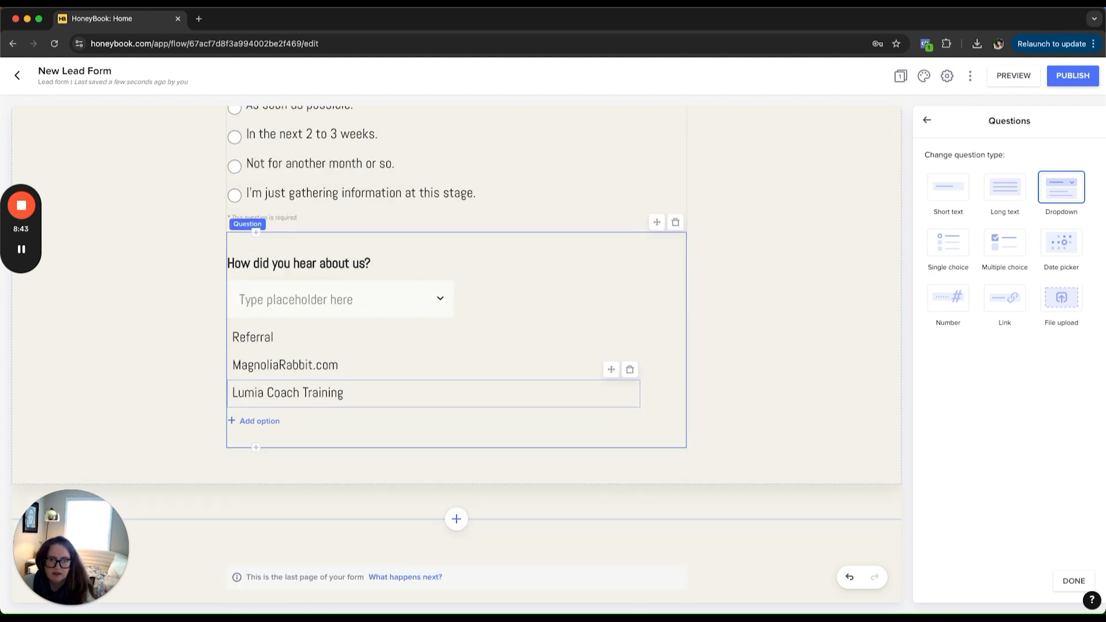
Step: Add "Boss Babes Charlottesville", "Google Search" and "Instagram" as options 4, 5 and 6 of the referral source dropdown
{"action": "key", "text": "Return"}
{"action": "type", "text": "Boss "}
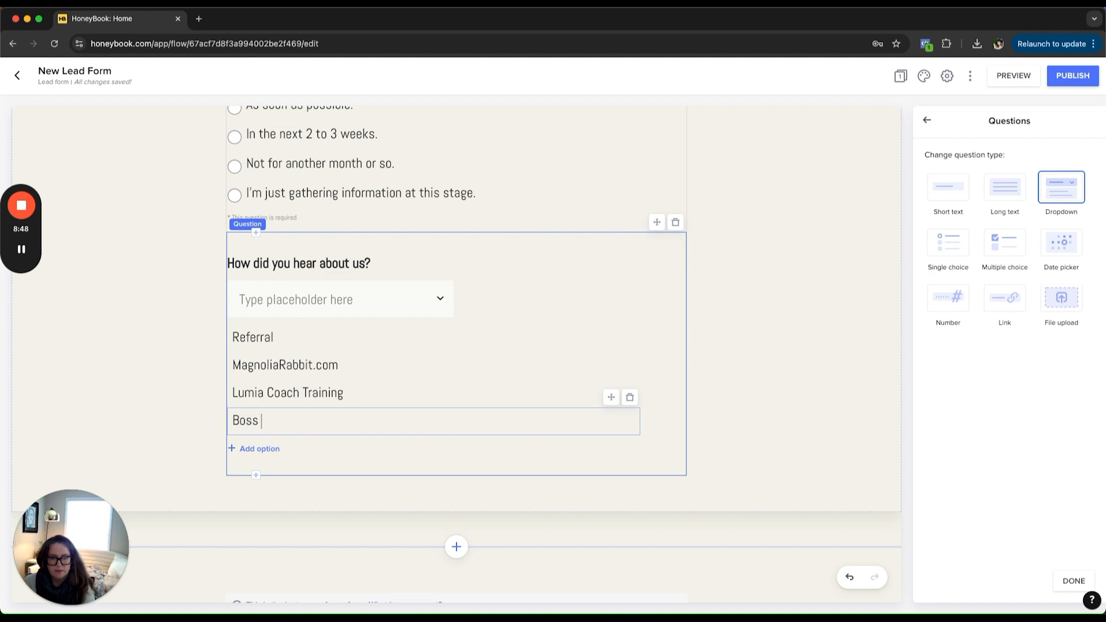
{"action": "type", "text": "Babes Charlottesville"}
{"action": "key", "text": "Return"}
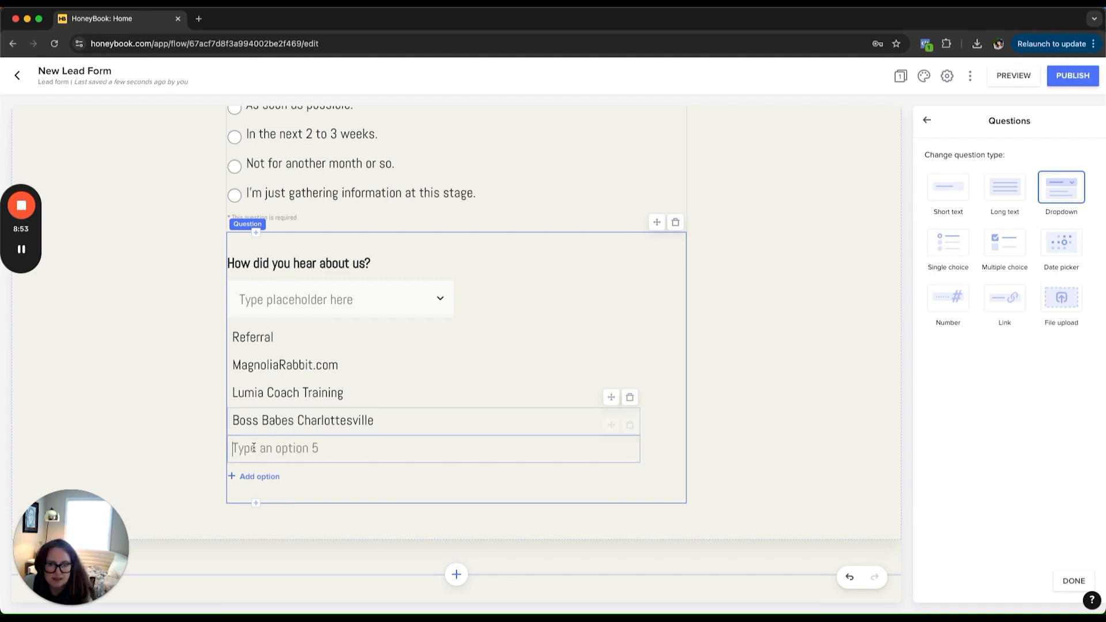
{"action": "type", "text": "Google Search"}
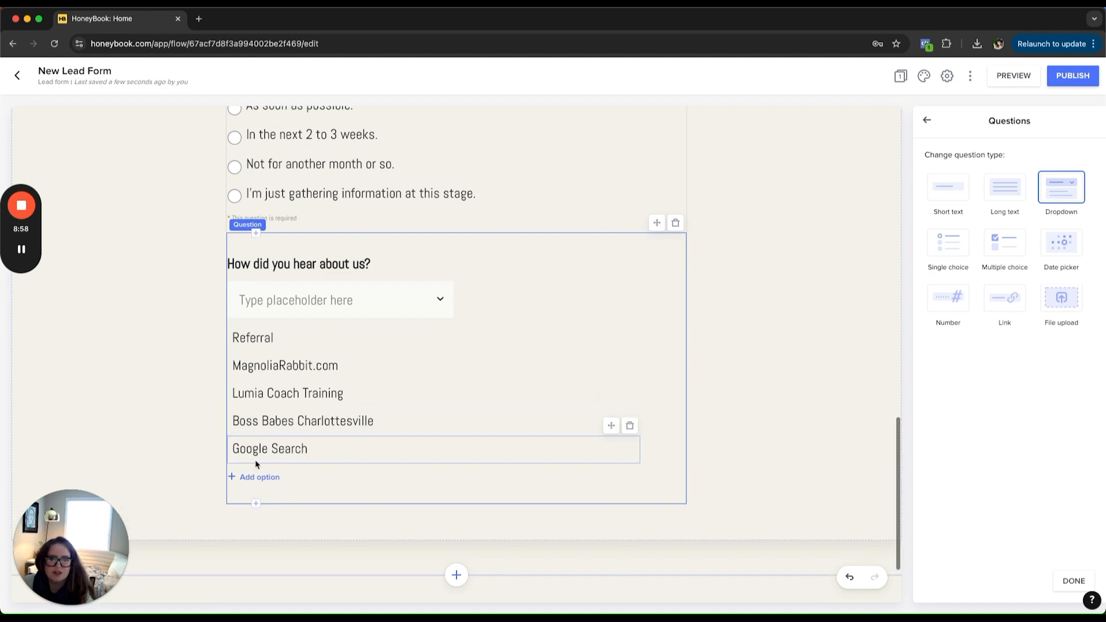
{"action": "key", "text": "Return"}
{"action": "type", "text": "Instagram"}
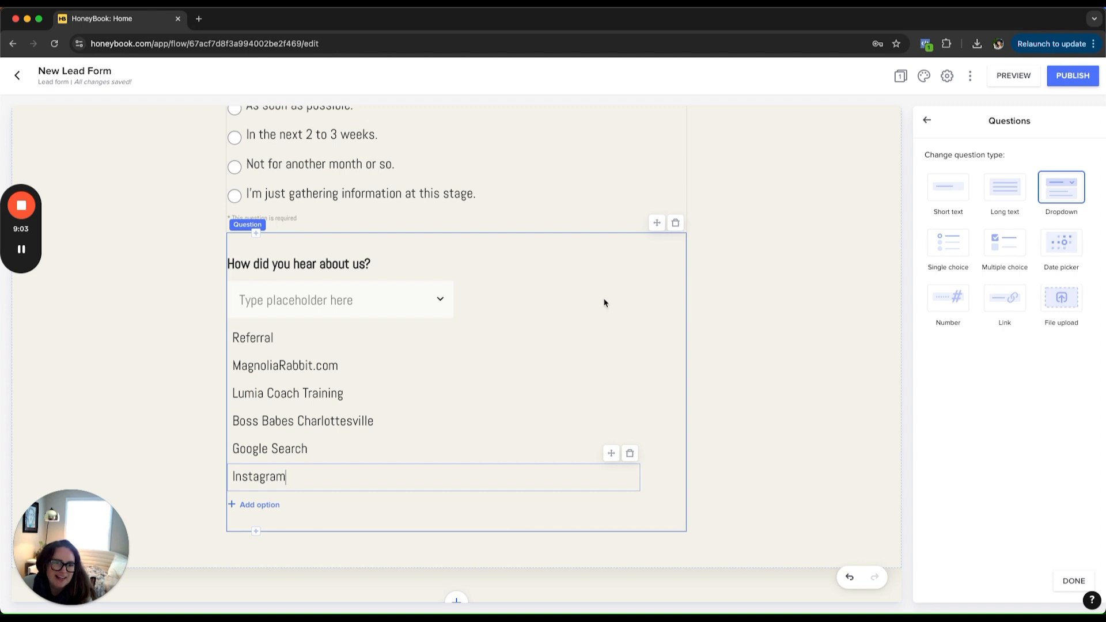
Step: Set the placeholder of the "How did you hear about us?" dropdown to "Select a source"
{"action": "left_click", "coordinate": [313, 298]}
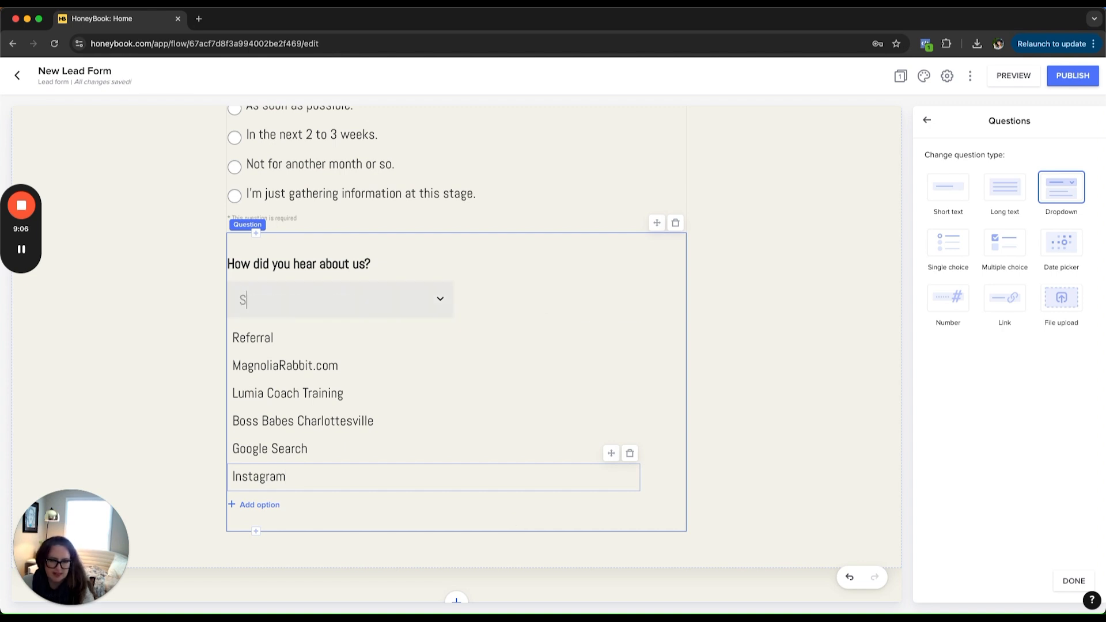
{"action": "type", "text": "Select a source"}
{"action": "scroll", "coordinate": [693, 378], "scroll_direction": "up", "scroll_amount": 3}
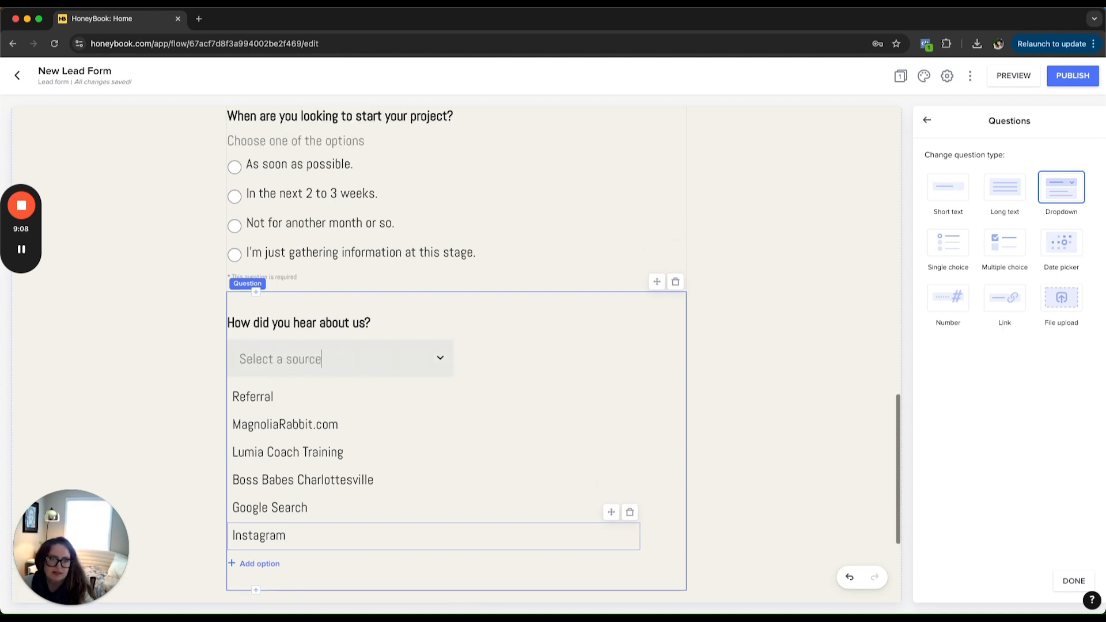
{"action": "left_click", "coordinate": [616, 384]}
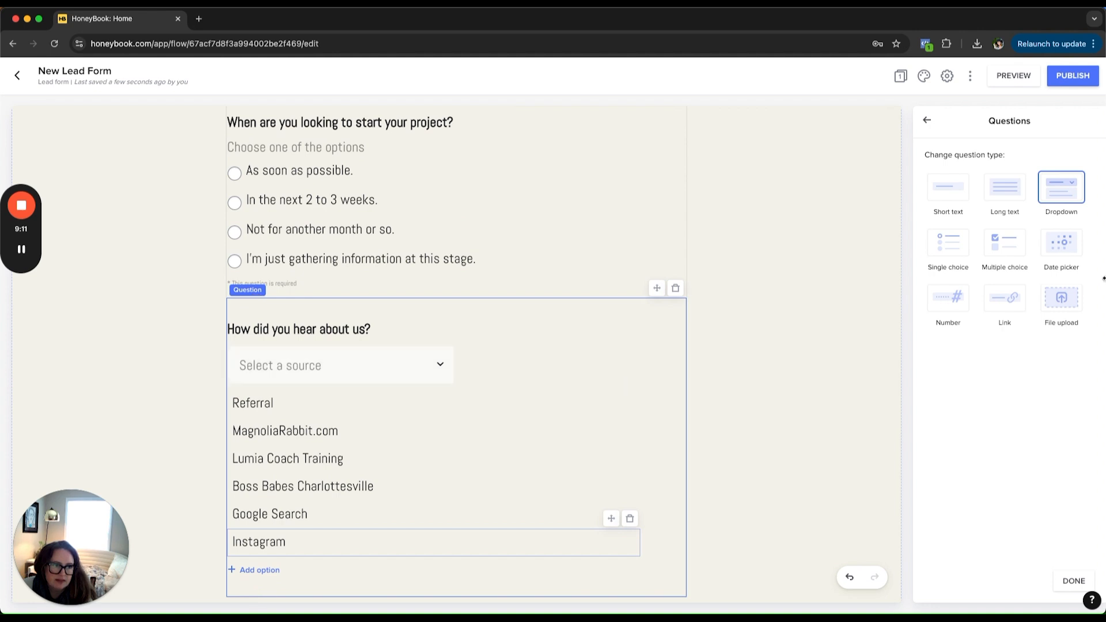
Step: Make the "How did you hear about us?" dropdown question required and check its question settings
{"action": "left_click", "coordinate": [814, 357]}
{"action": "left_click", "coordinate": [654, 352]}
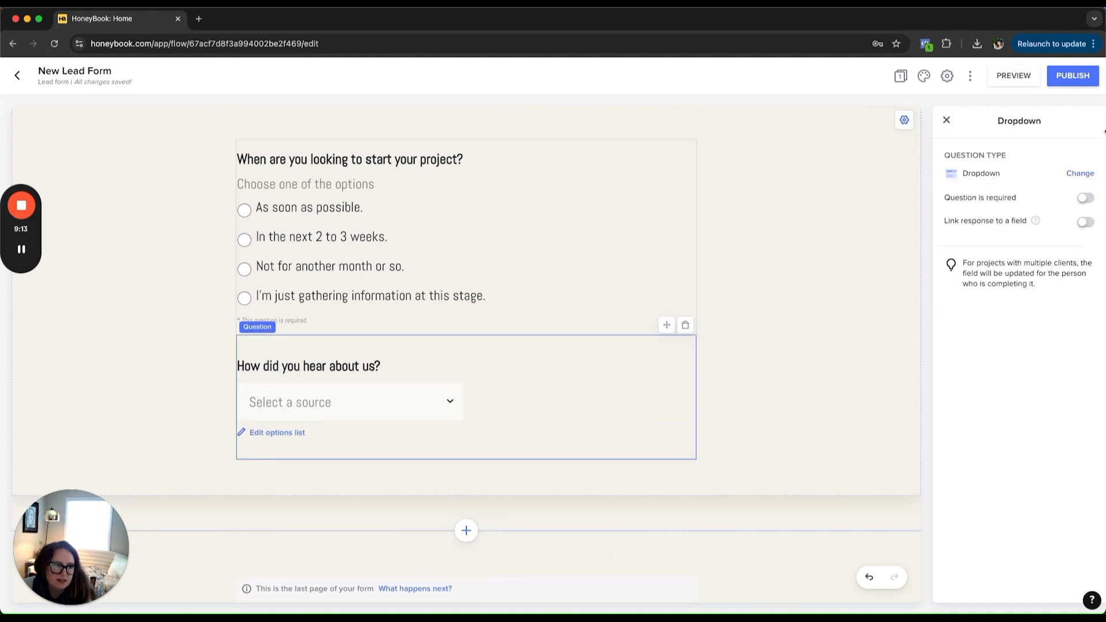
{"action": "left_click", "coordinate": [1085, 198]}
{"action": "left_click", "coordinate": [733, 406]}
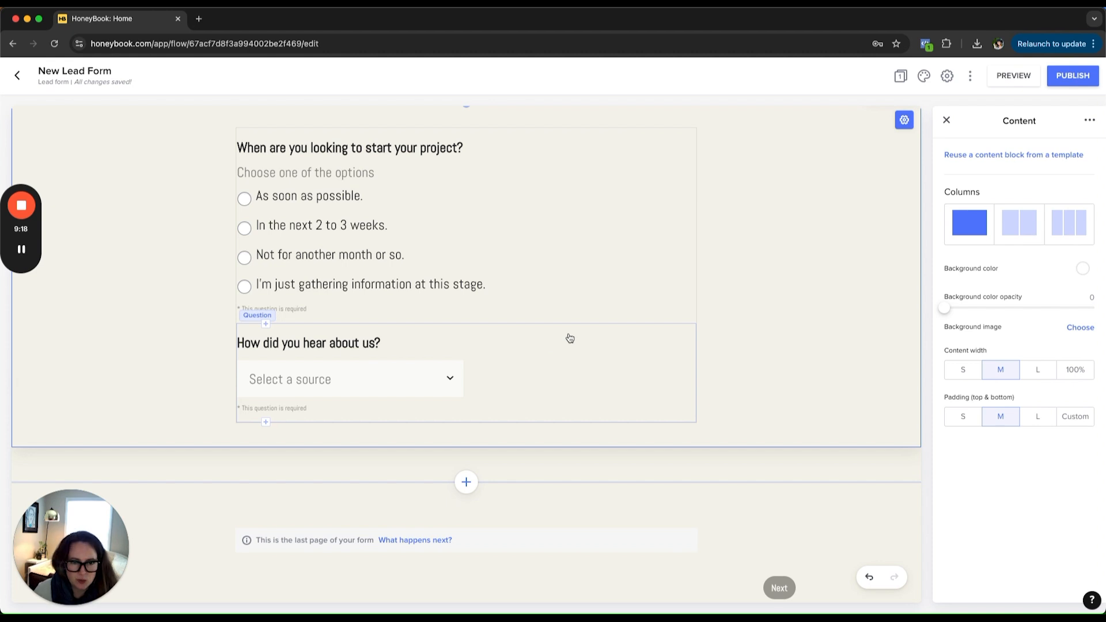
{"action": "left_click", "coordinate": [564, 369]}
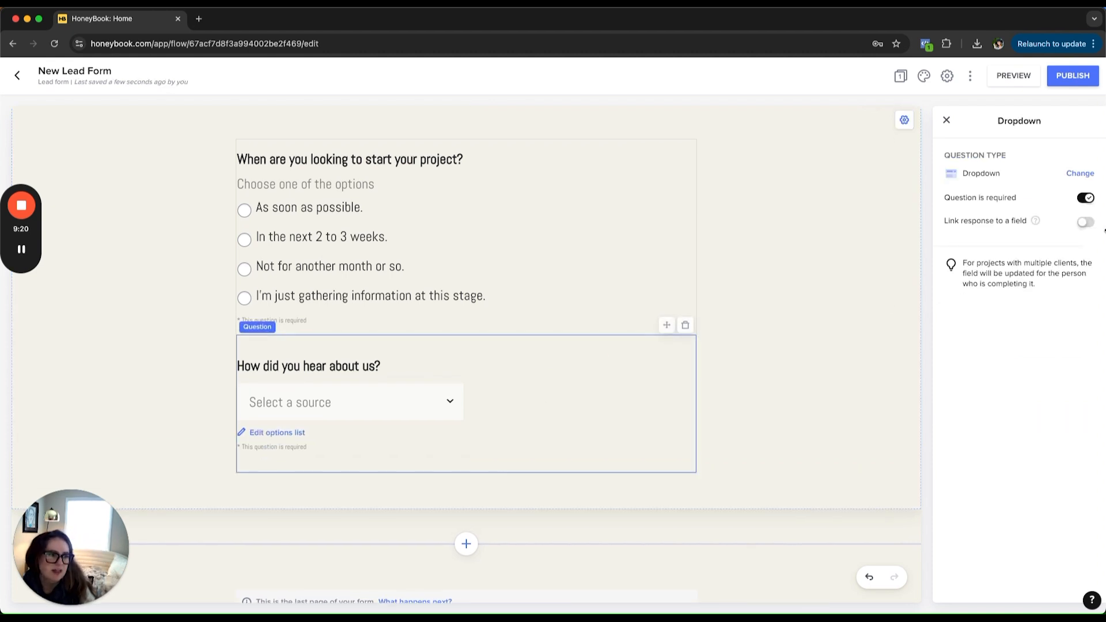
{"action": "left_click", "coordinate": [1085, 178]}
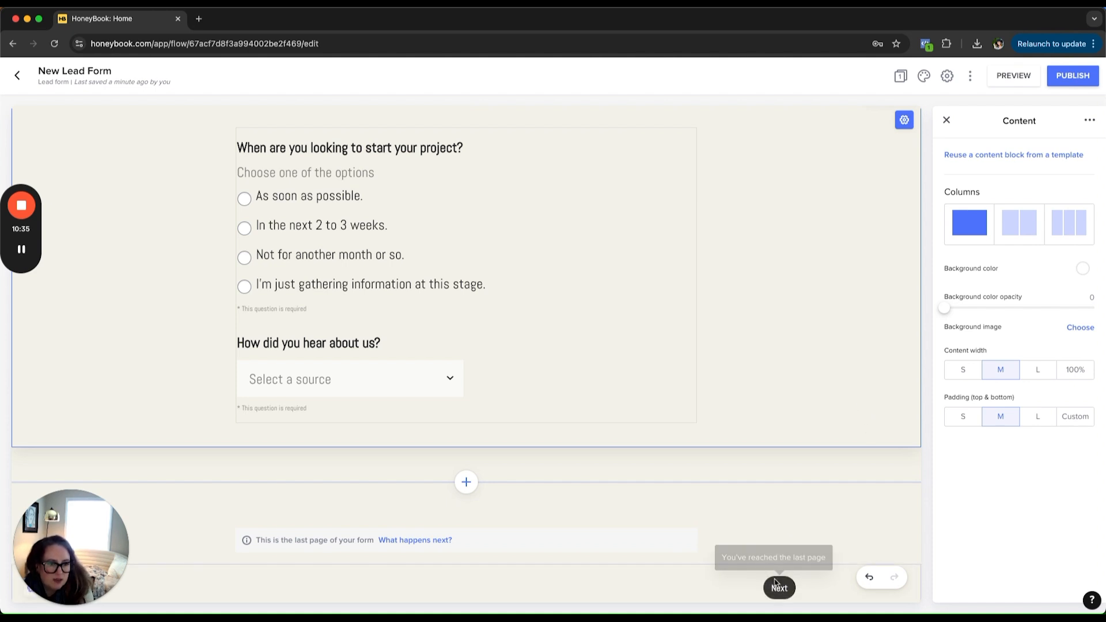
Step: Change the text of the page's navigation button to "Complete Booking"
{"action": "scroll", "coordinate": [780, 353], "scroll_direction": "up", "scroll_amount": 6}
{"action": "scroll", "coordinate": [782, 352], "scroll_direction": "up", "scroll_amount": 5}
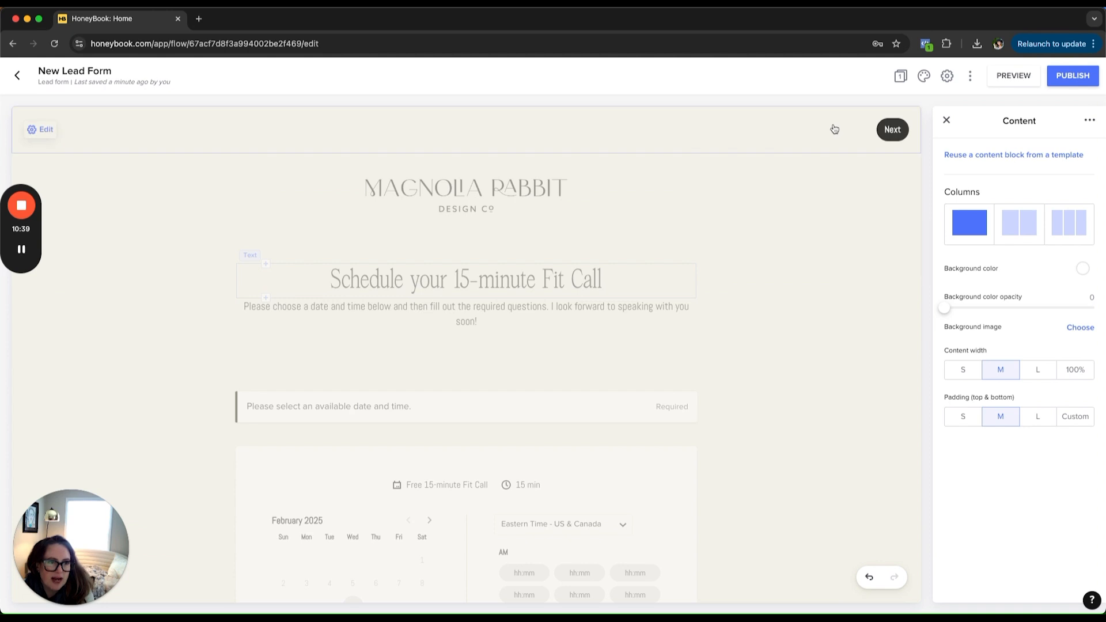
{"action": "left_click", "coordinate": [844, 131]}
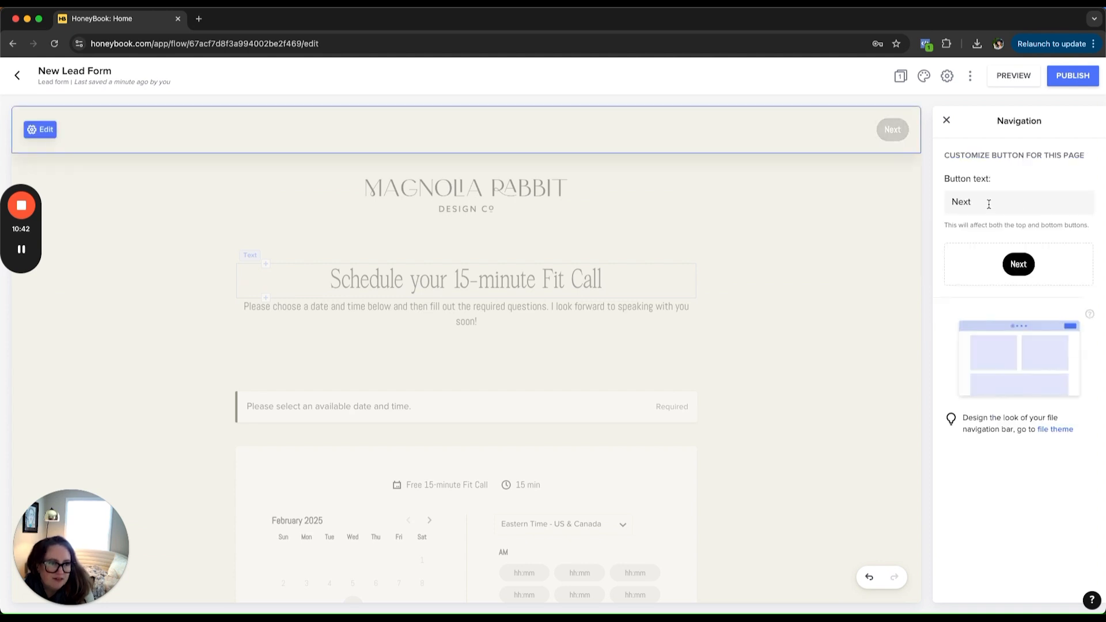
{"action": "double_click", "coordinate": [961, 199]}
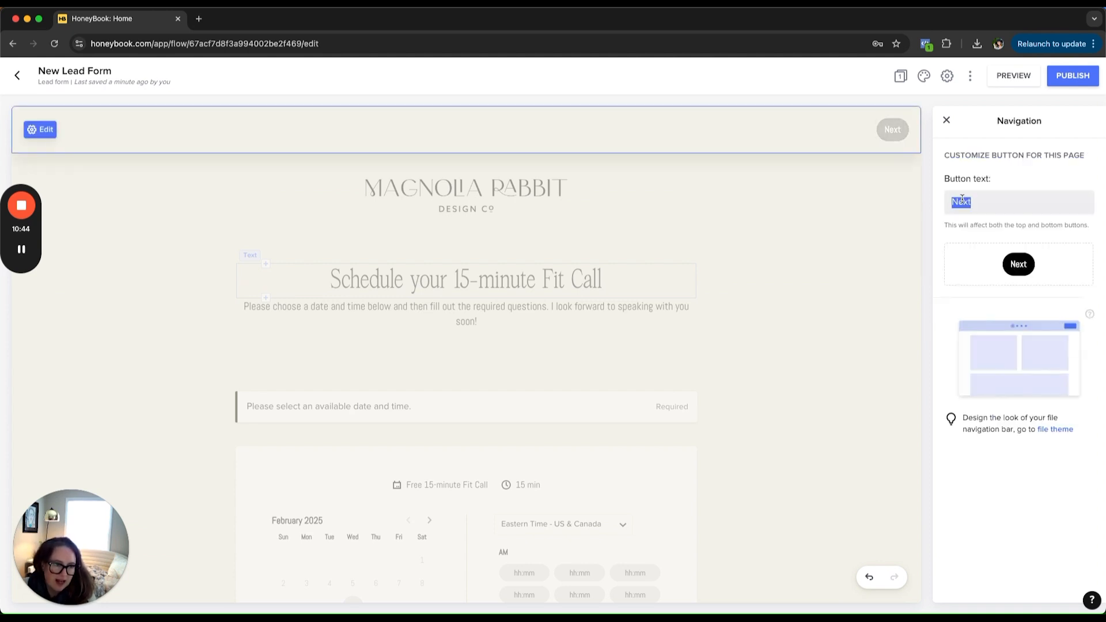
{"action": "type", "text": "Complet"}
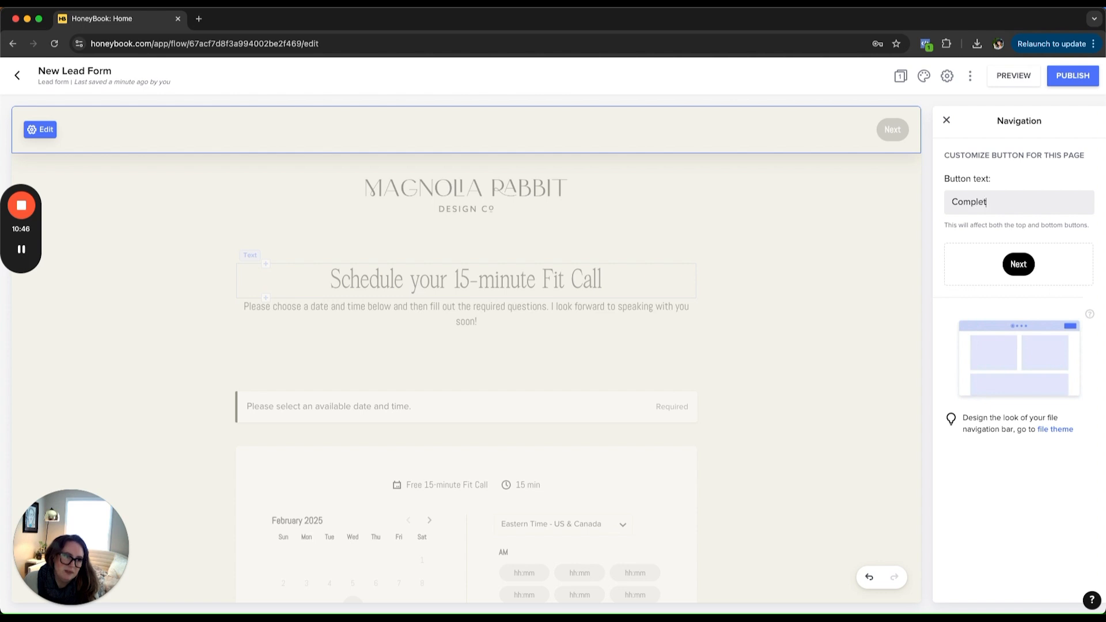
{"action": "type", "text": "e Booking"}
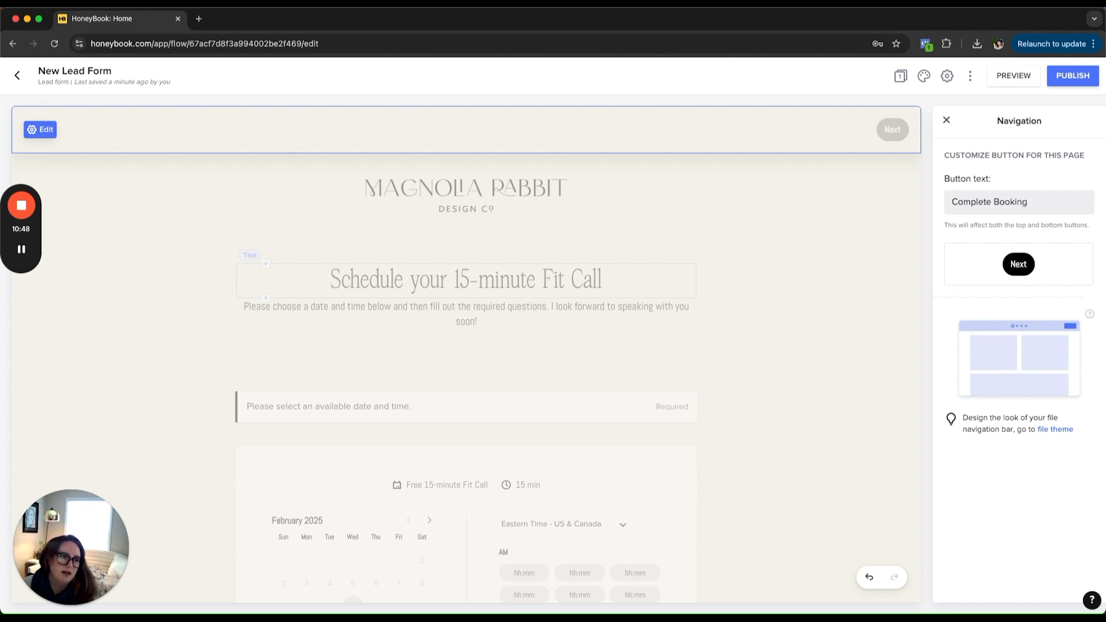
{"action": "left_click", "coordinate": [945, 120]}
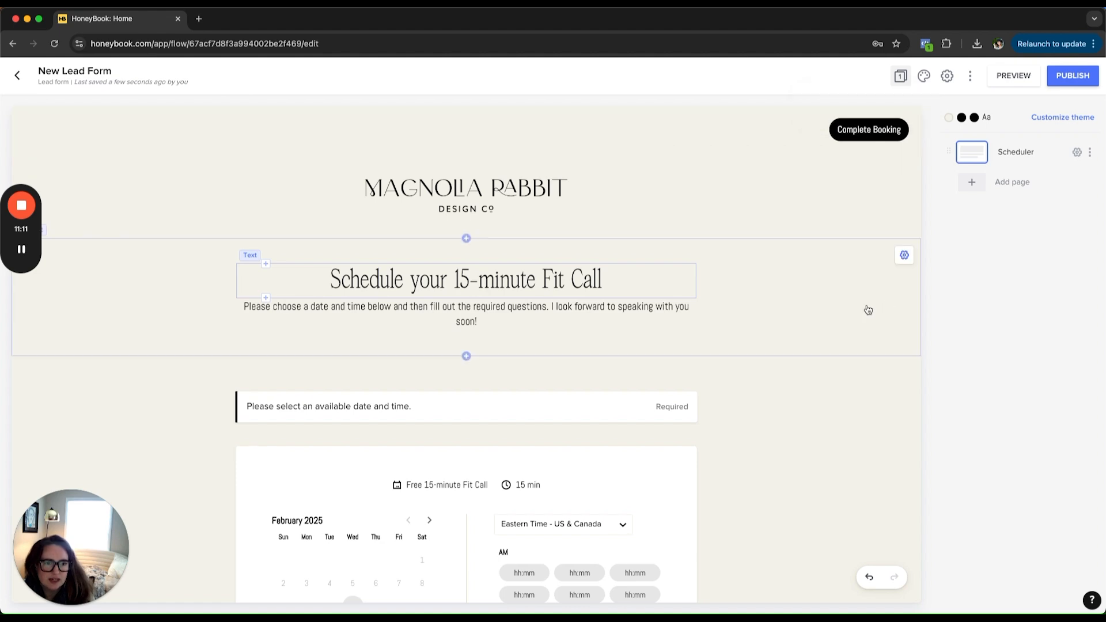
Step: Look over the whole form, and open the form settings to review the link preview, automation and submission options
{"action": "scroll", "coordinate": [864, 310], "scroll_direction": "down", "scroll_amount": 15}
{"action": "scroll", "coordinate": [847, 279], "scroll_direction": "up", "scroll_amount": 15}
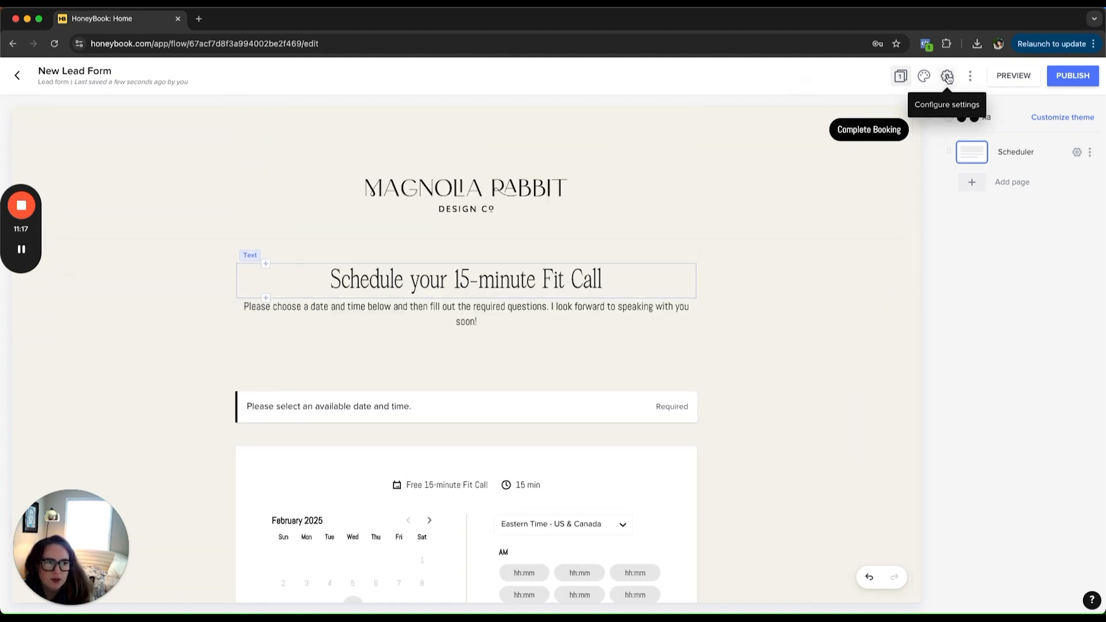
{"action": "left_click", "coordinate": [945, 79]}
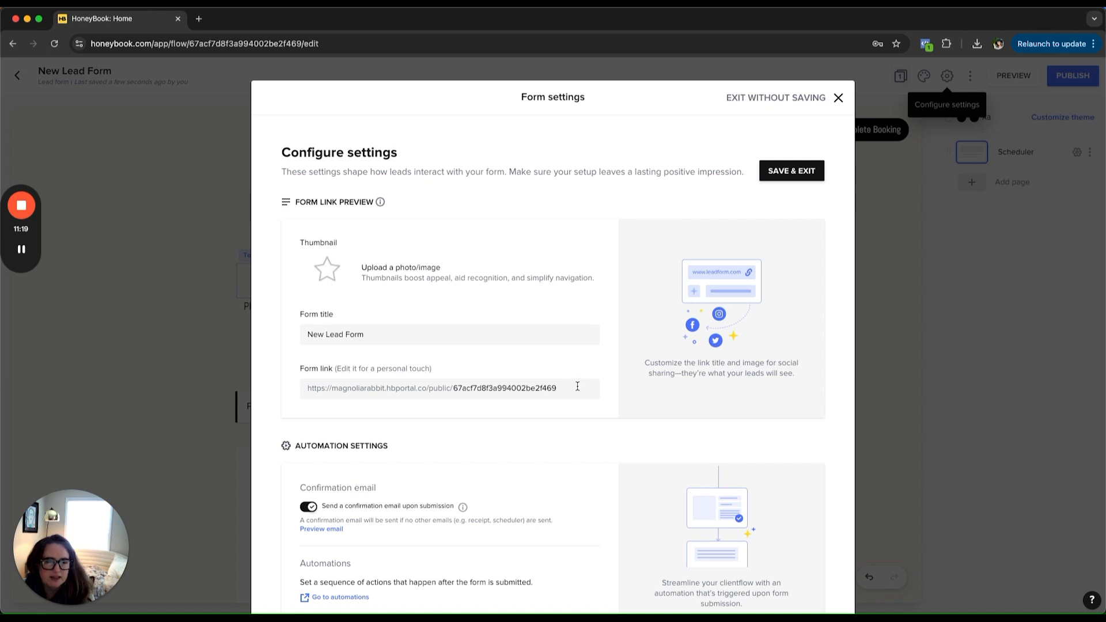
{"action": "mouse_move", "coordinate": [341, 276]}
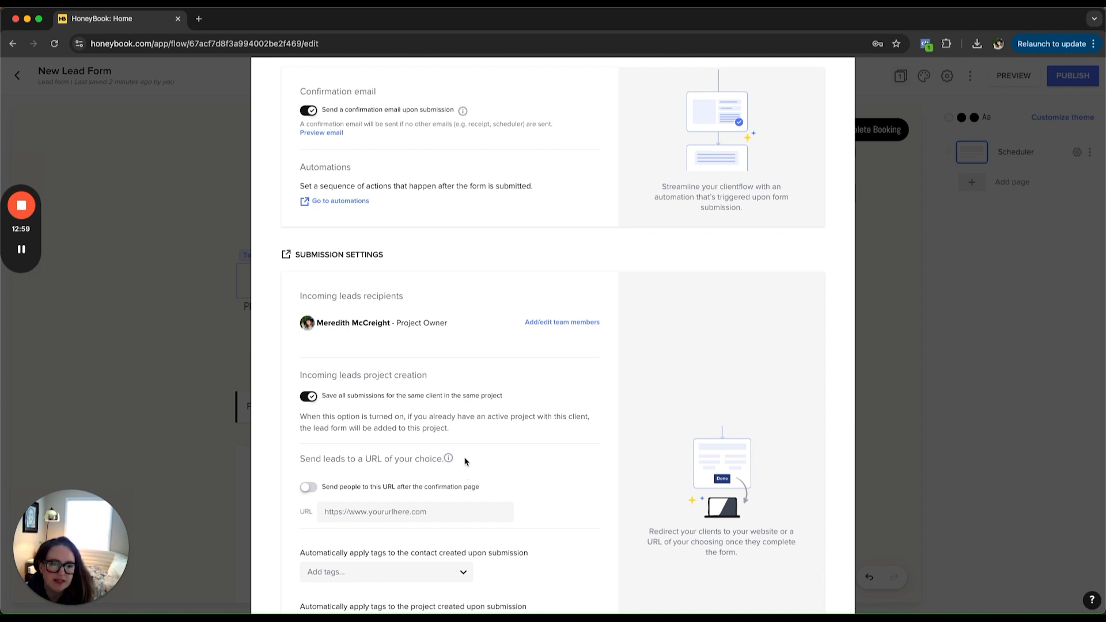
{"action": "scroll", "coordinate": [465, 461], "scroll_direction": "down", "scroll_amount": 5}
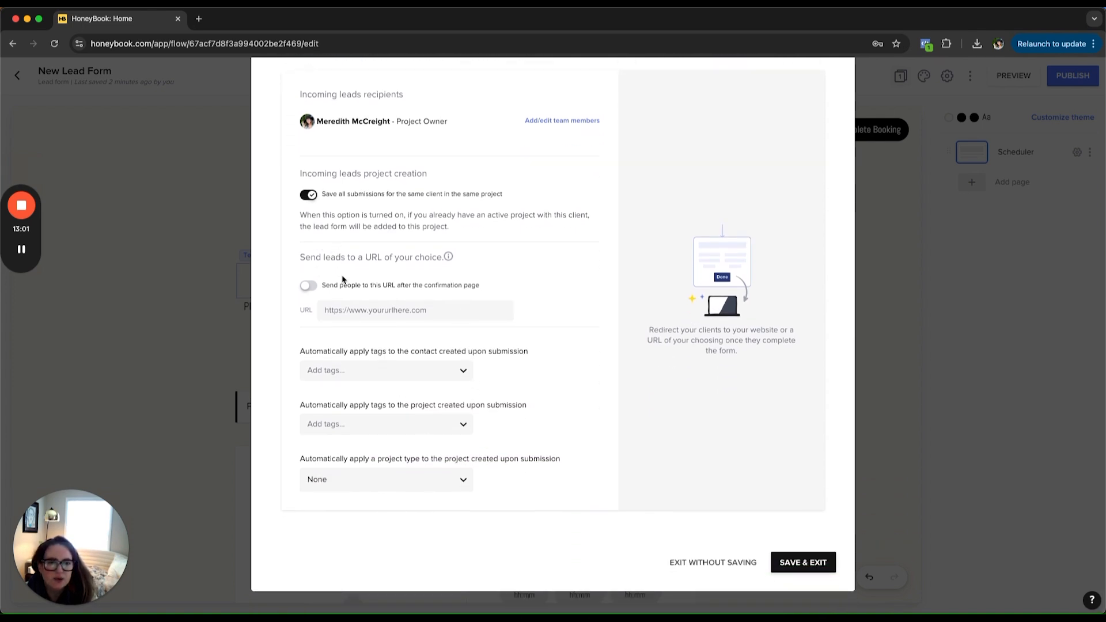
Step: Turn the option sending people to a URL after the confirmation page on and back off, and save the form settings
{"action": "left_click", "coordinate": [314, 287]}
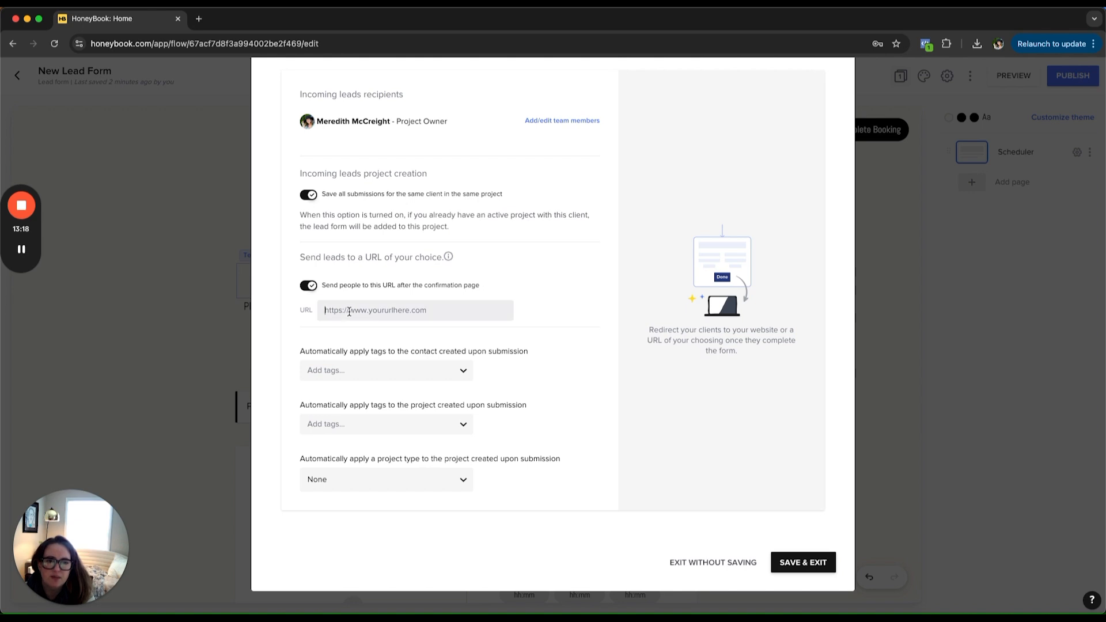
{"action": "left_click", "coordinate": [308, 287]}
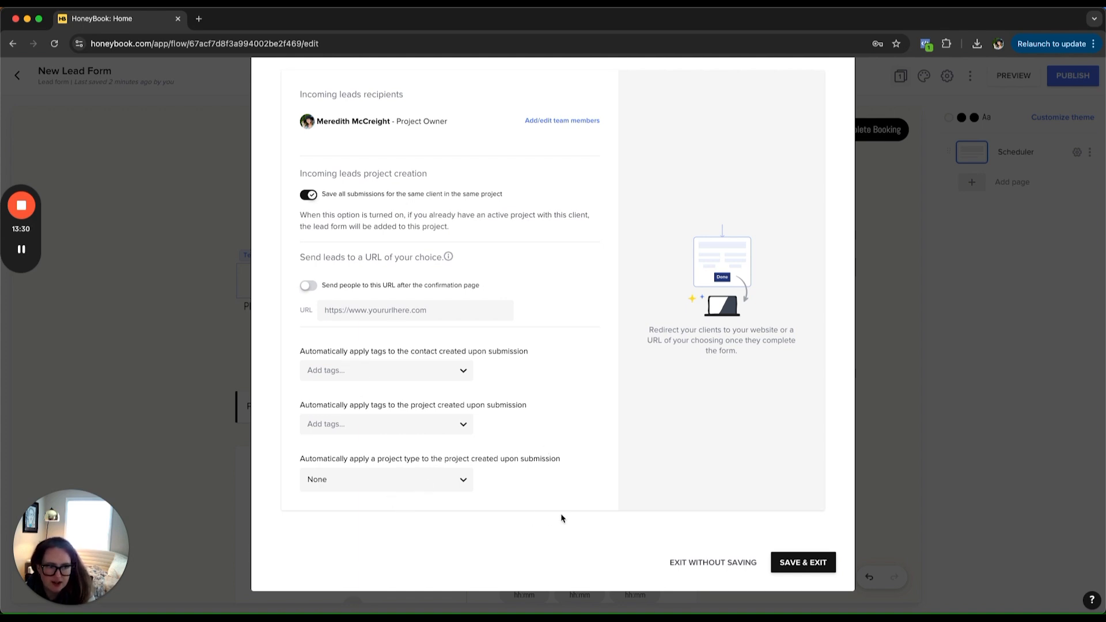
{"action": "left_click", "coordinate": [802, 562]}
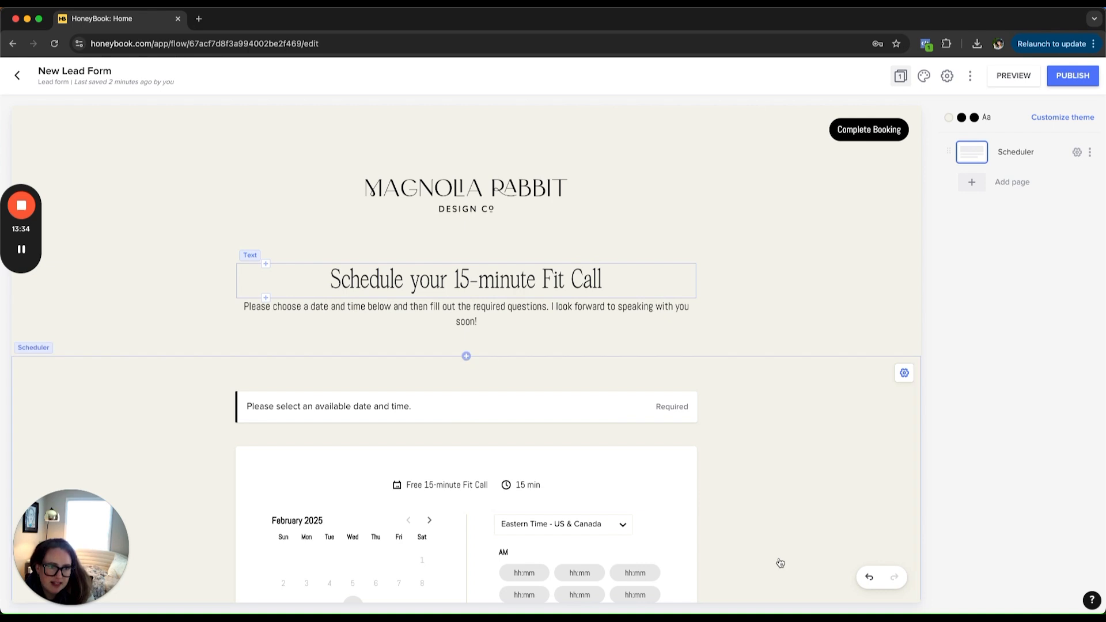
Step: Publish the lead form and open its preview
{"action": "left_click", "coordinate": [1081, 81]}
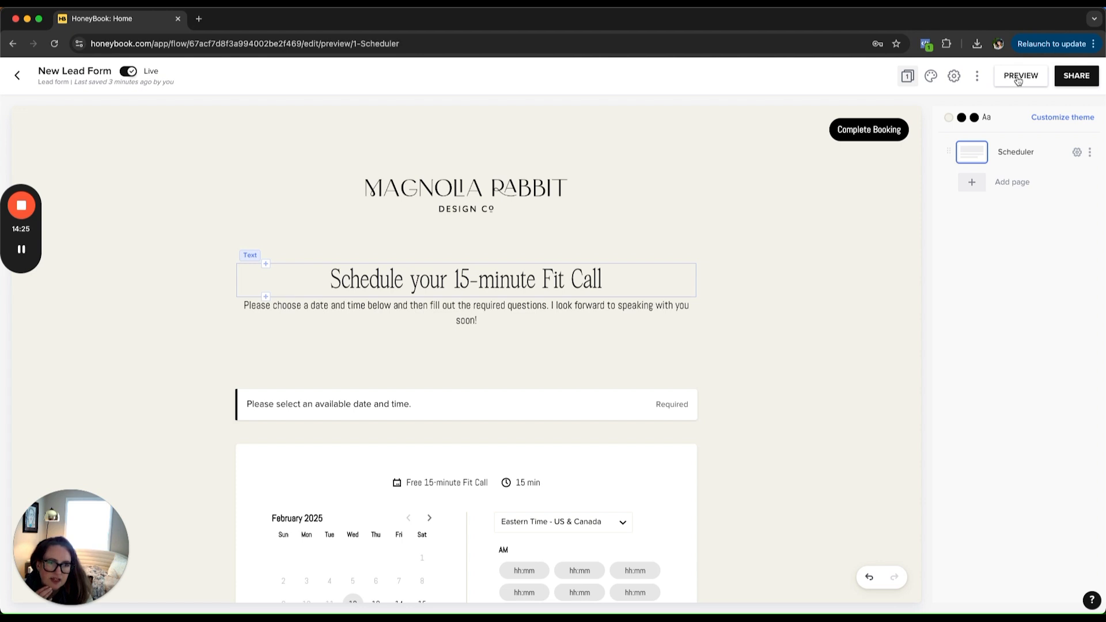
{"action": "left_click", "coordinate": [1018, 80]}
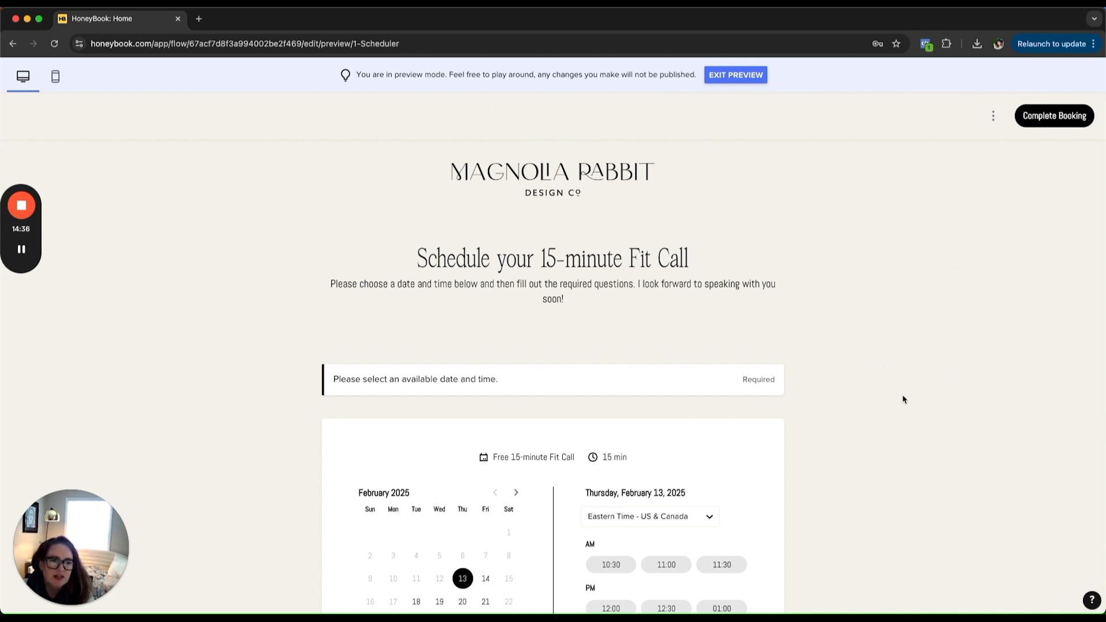
Step: Check the available Fit Call times for February 14, 18 and 21, 2025 in the previewed scheduler
{"action": "scroll", "coordinate": [902, 399], "scroll_direction": "down", "scroll_amount": 2}
{"action": "scroll", "coordinate": [902, 399], "scroll_direction": "down", "scroll_amount": 4}
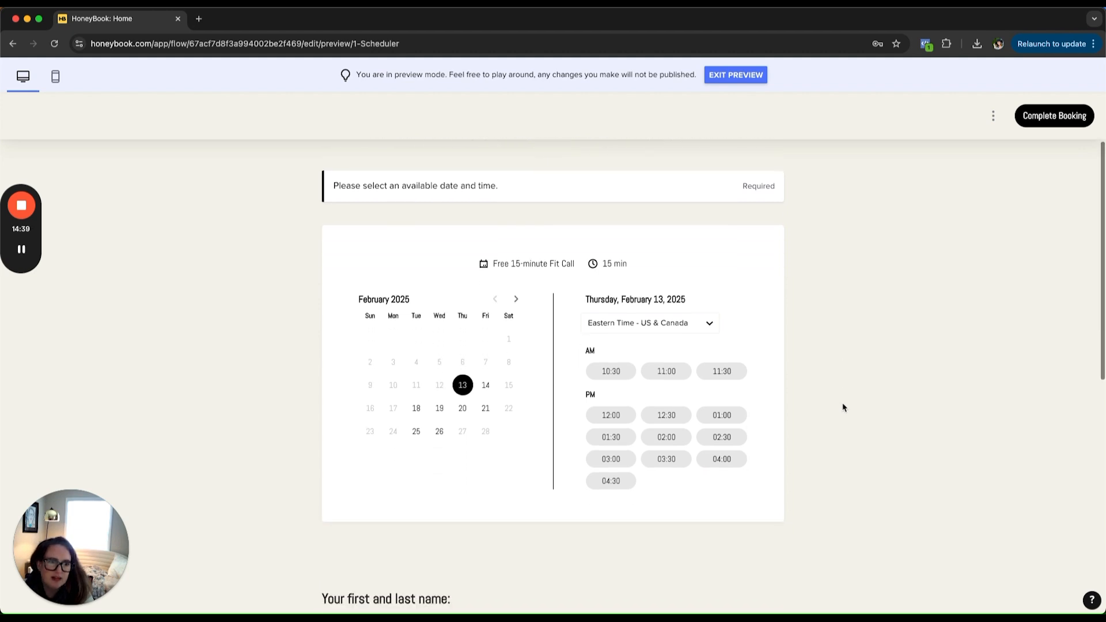
{"action": "left_click", "coordinate": [487, 364]}
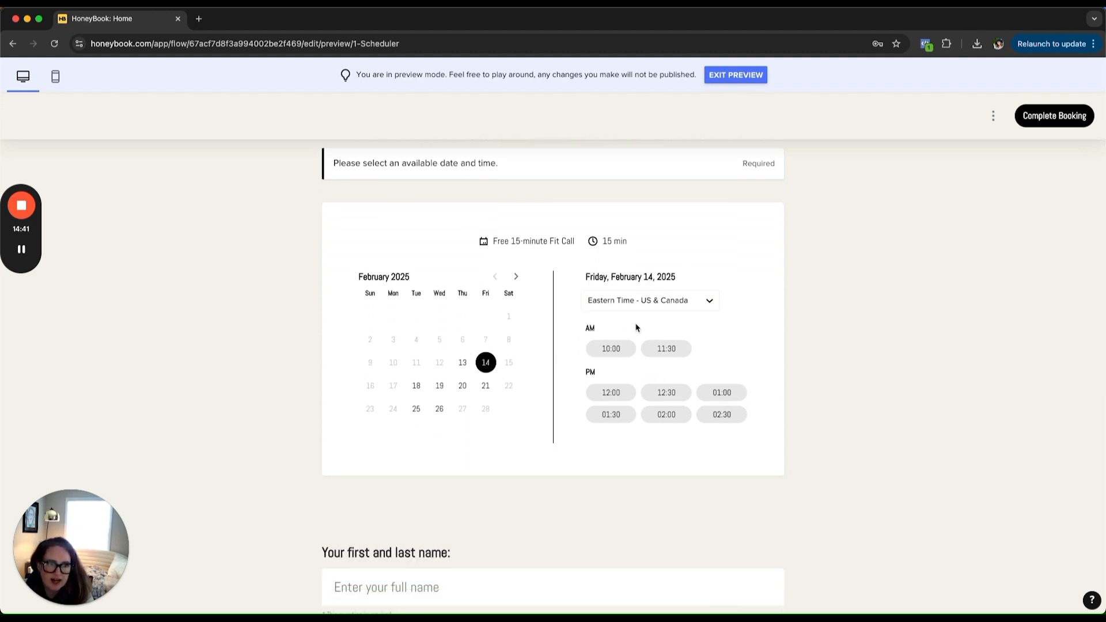
{"action": "left_click", "coordinate": [415, 386]}
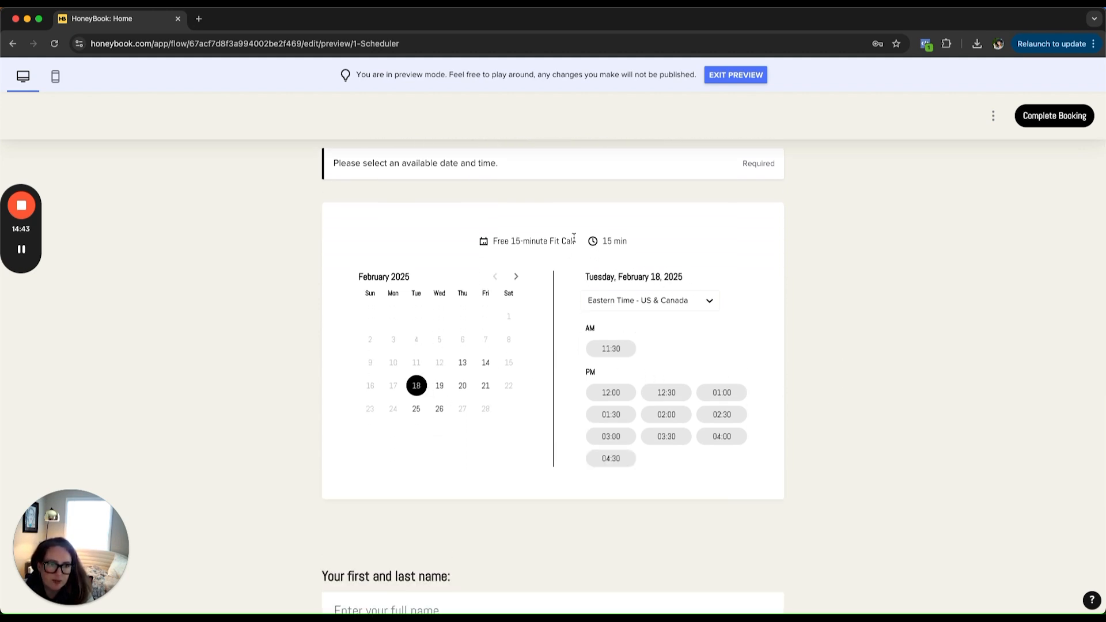
{"action": "left_click", "coordinate": [485, 385]}
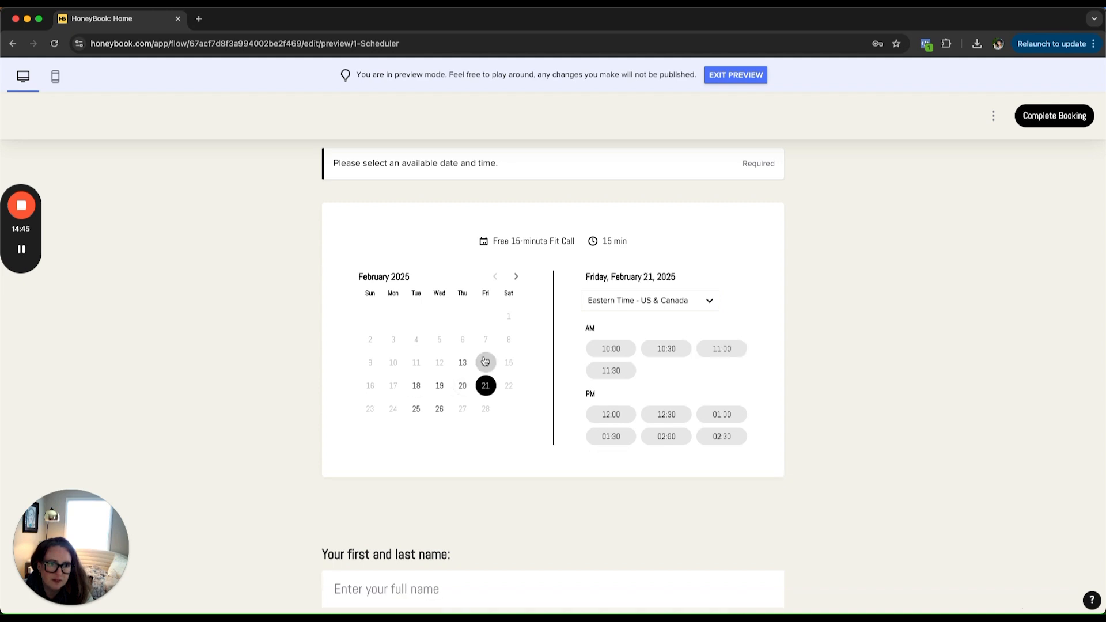
{"action": "left_click", "coordinate": [487, 363]}
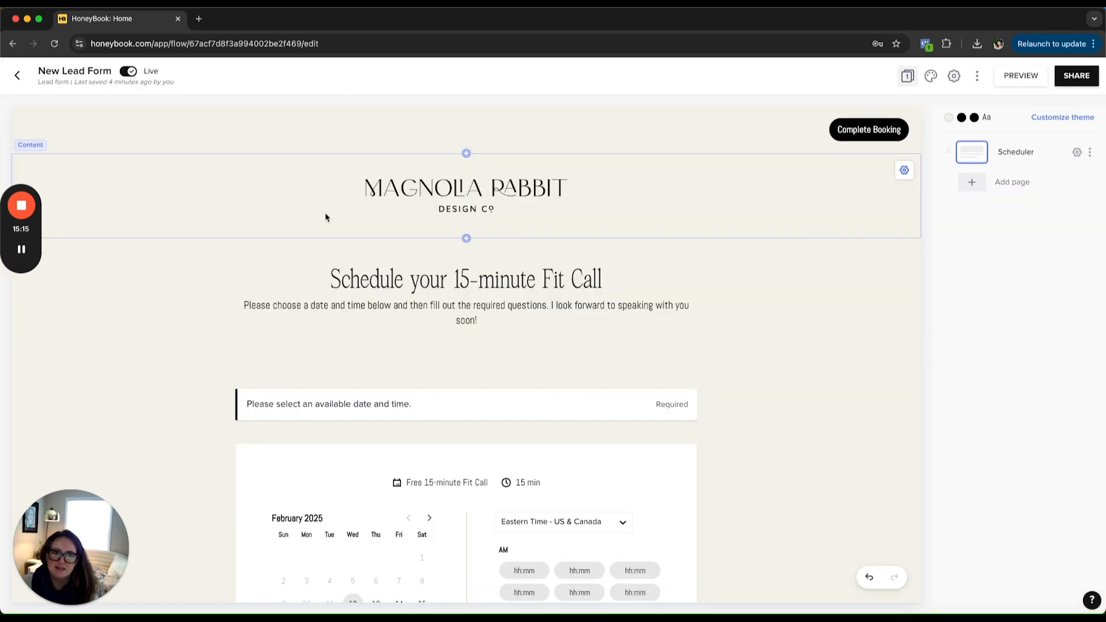